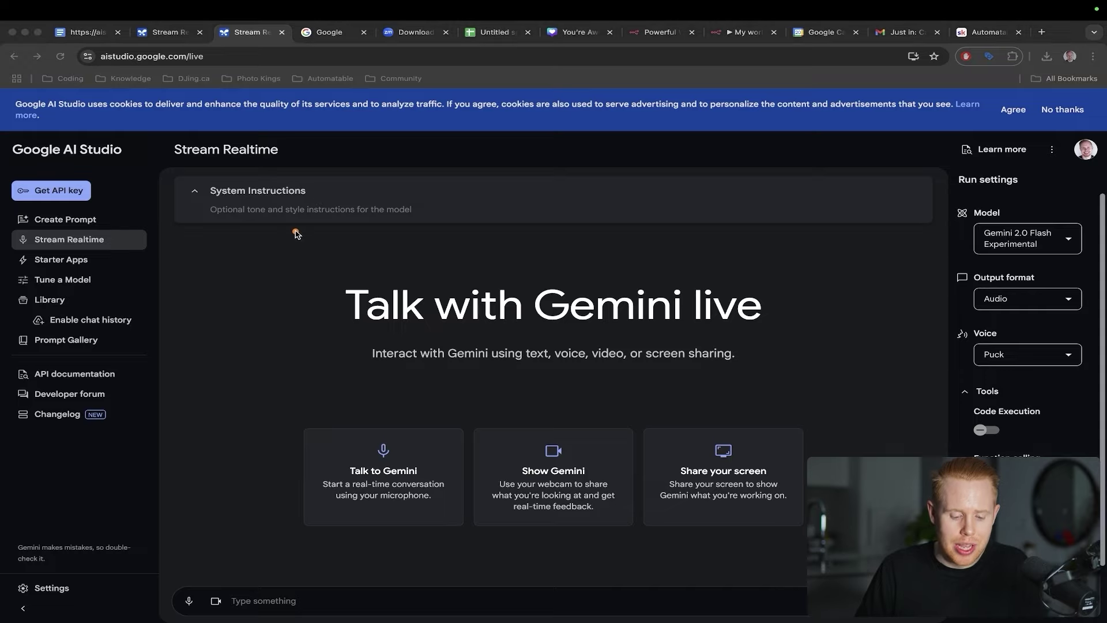
Start a live Gemini session in Stream Realtime that shares the entire screen
{"action": "mouse_move", "coordinate": [296, 234]}
{"action": "left_mouse_down"}
{"action": "mouse_move", "coordinate": [217, 469]}
{"action": "mouse_move", "coordinate": [208, 584]}
{"action": "left_mouse_up"}
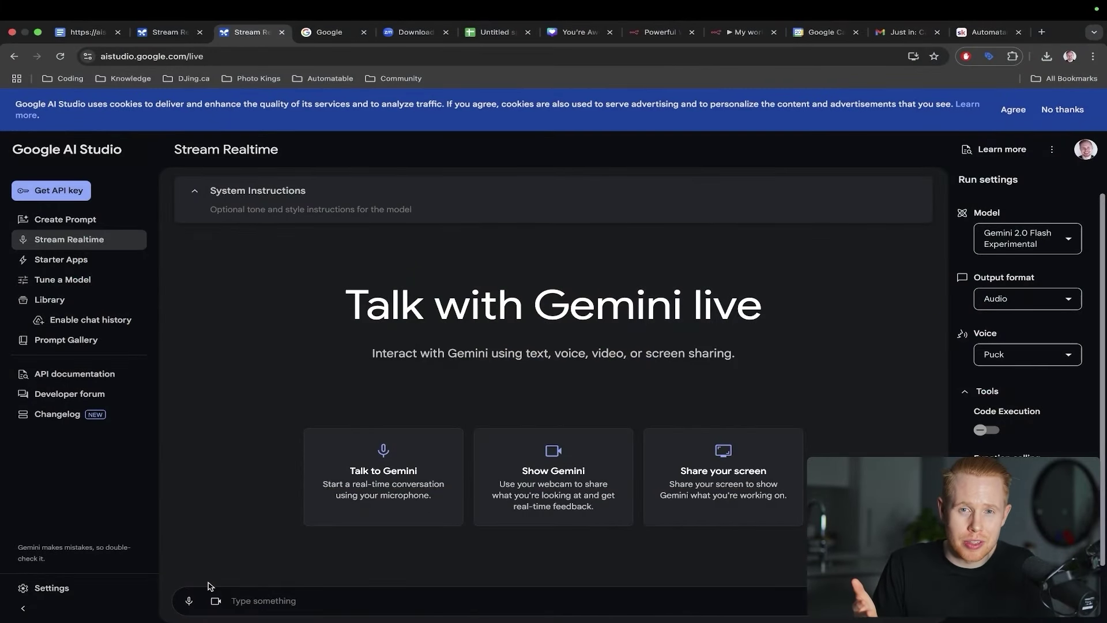
{"action": "left_click", "coordinate": [217, 602]}
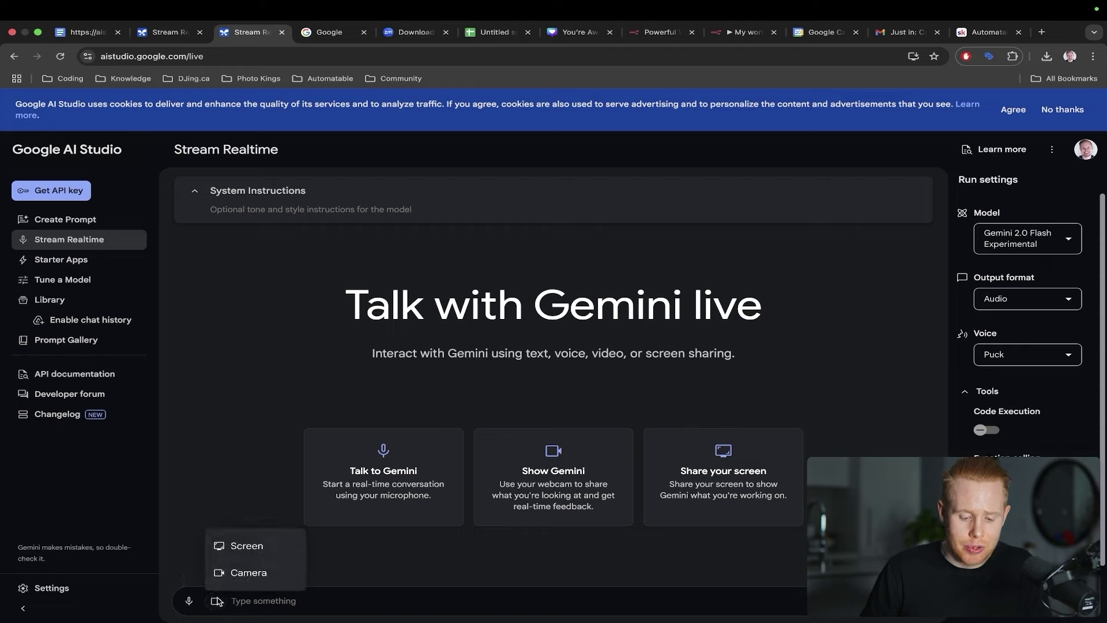
{"action": "left_click", "coordinate": [252, 553]}
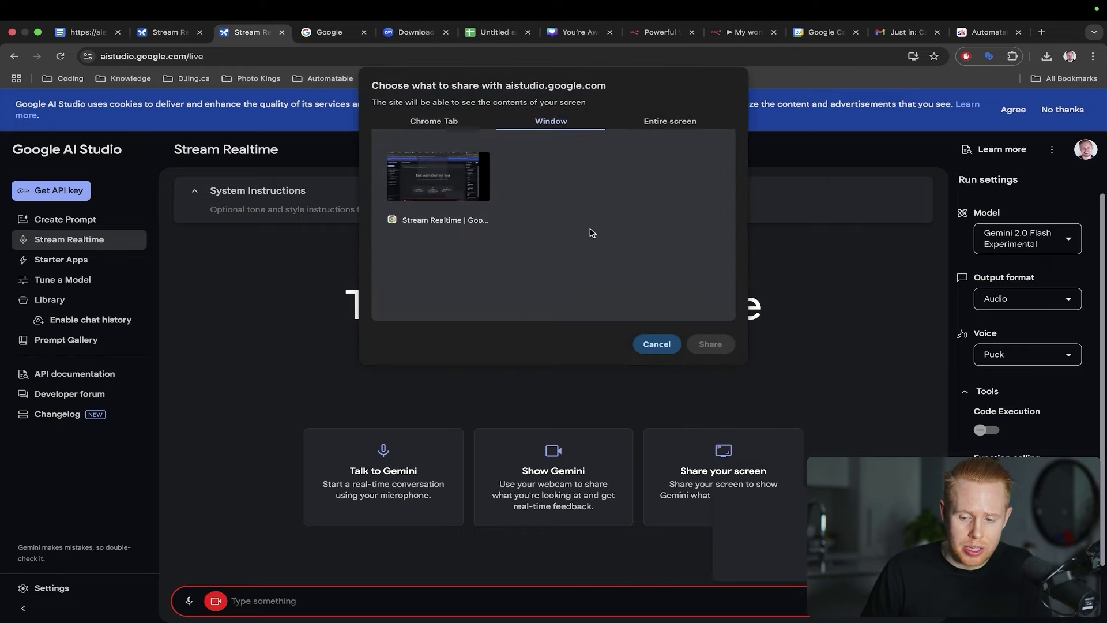
{"action": "left_click", "coordinate": [669, 128]}
{"action": "left_click", "coordinate": [442, 175]}
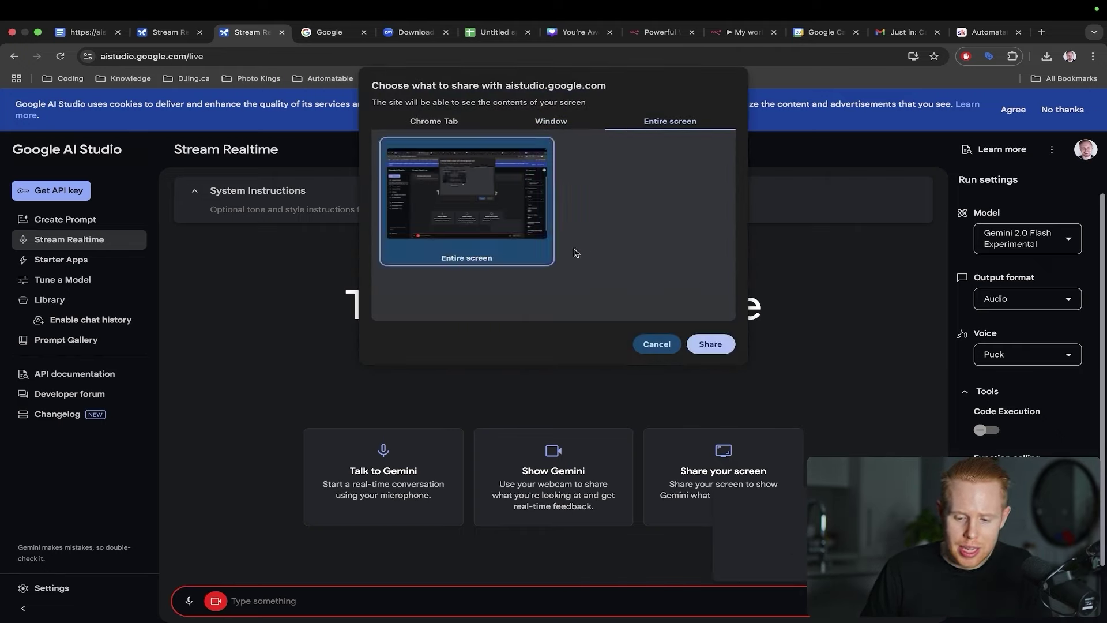
{"action": "left_click", "coordinate": [710, 345]}
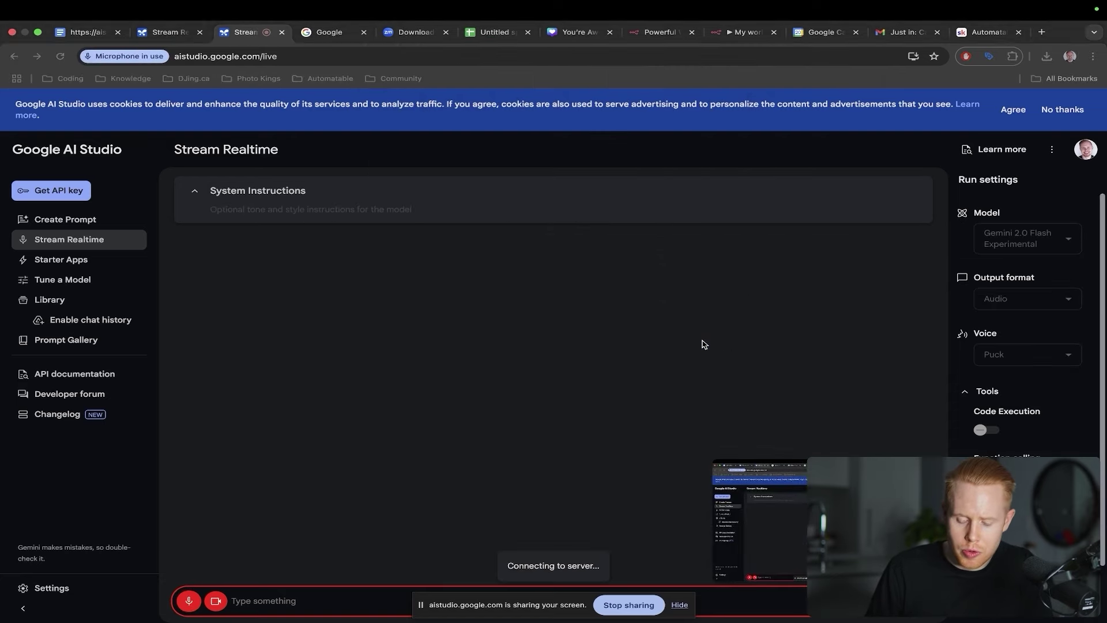
Search Google for "download zoom" and open the Zoom Workplace for Mac download options in Zoom's Download Center
{"action": "key", "text": "ctrl+Tab"}
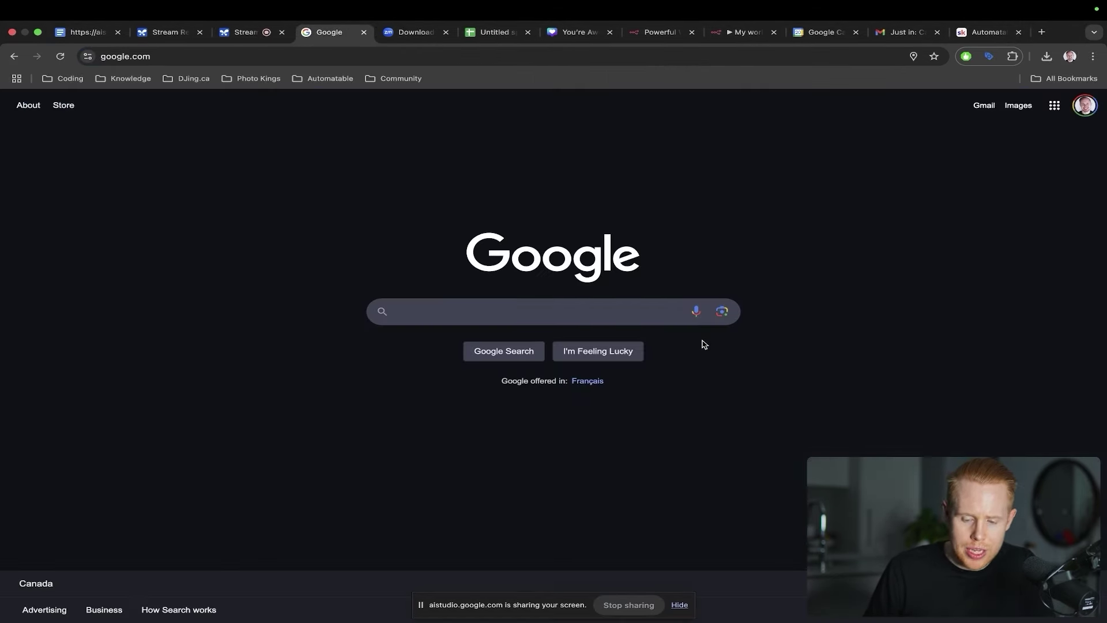
{"action": "key", "text": "super+grave"}
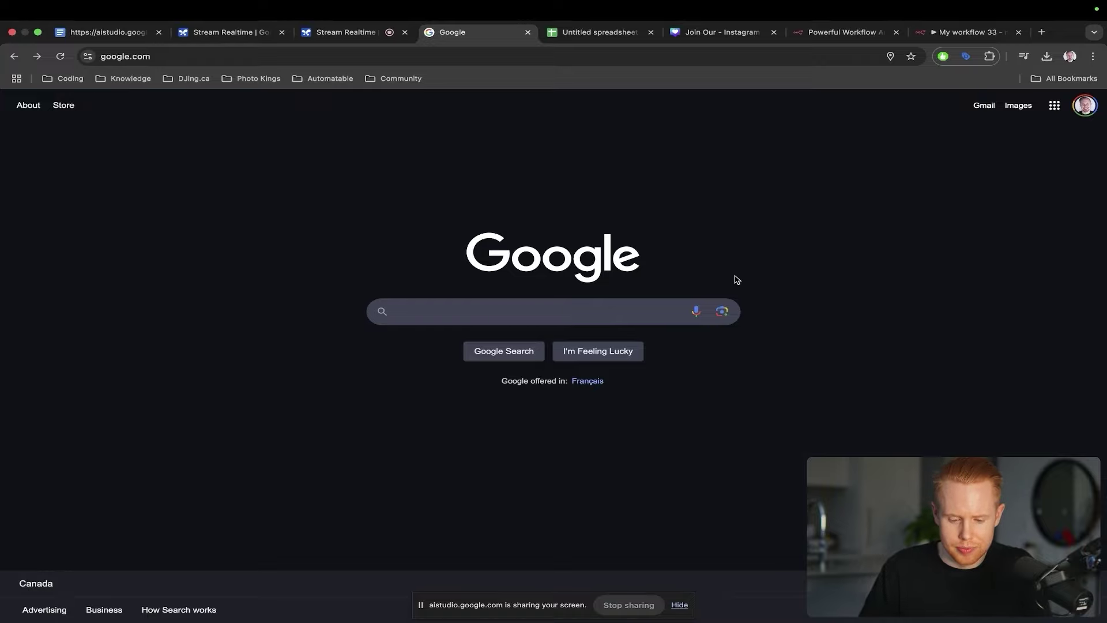
{"action": "type", "text": "download zoom"}
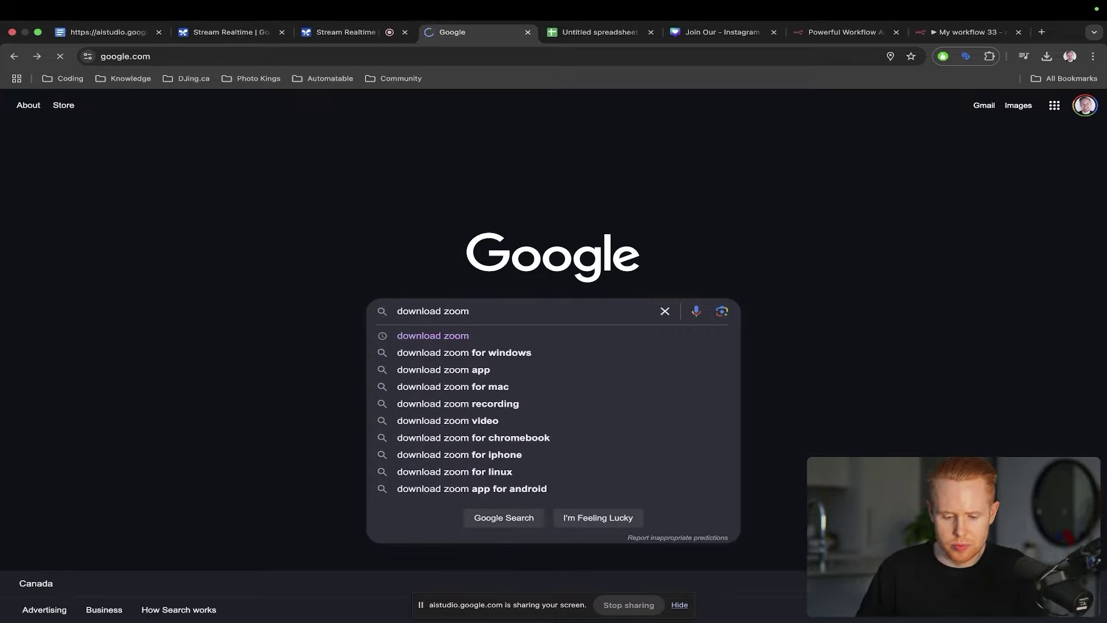
{"action": "key", "text": "Return"}
{"action": "left_click", "coordinate": [380, 209]}
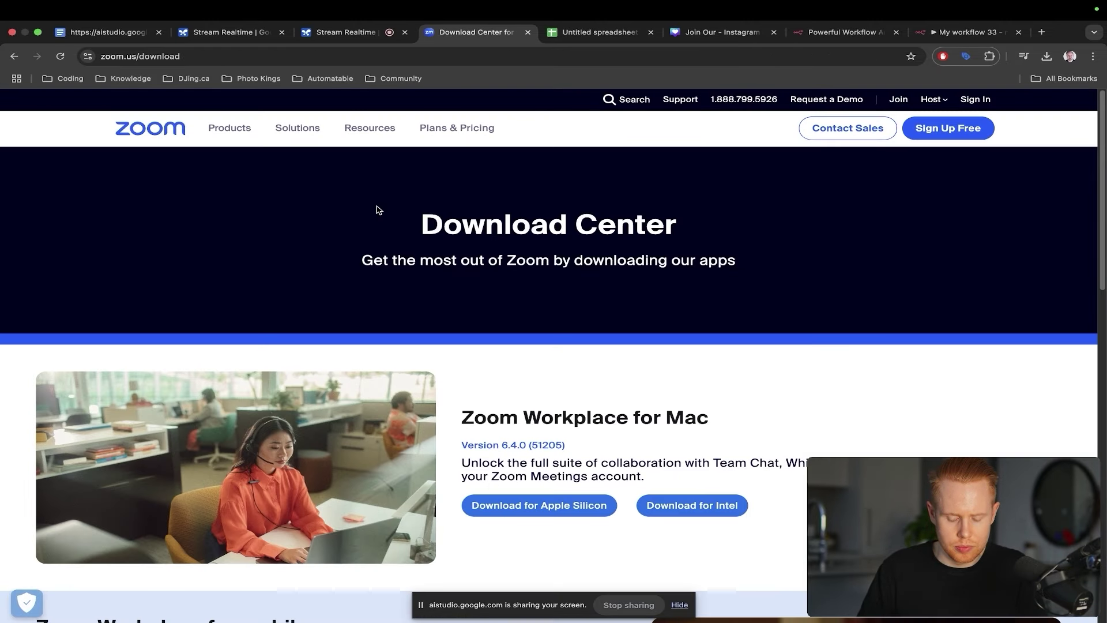
{"action": "scroll", "coordinate": [378, 209], "scroll_direction": "down", "scroll_amount": 3}
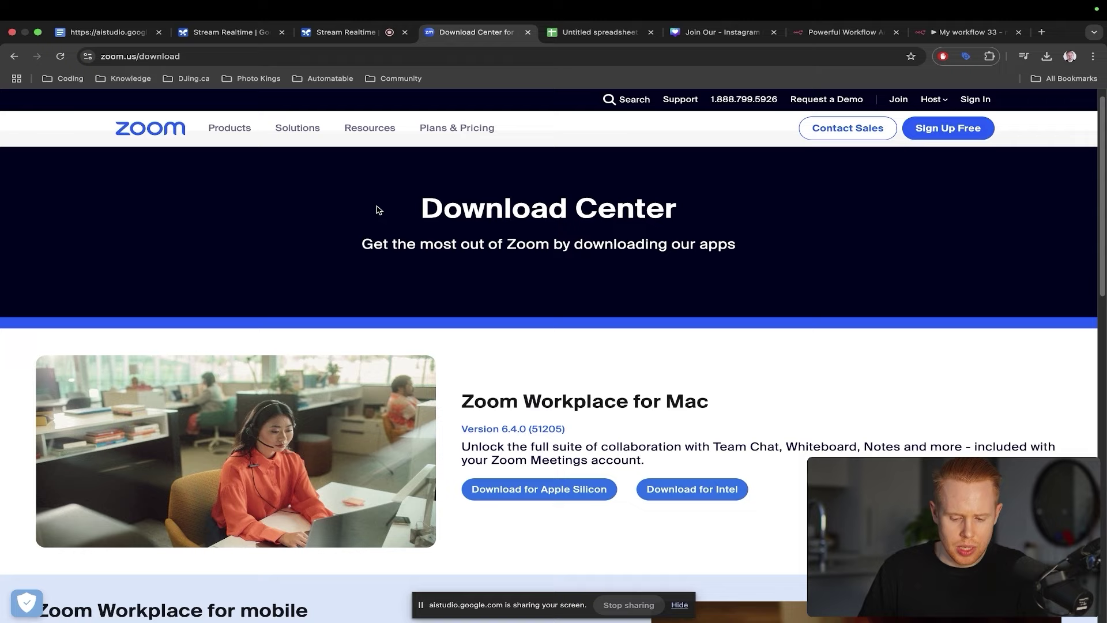
{"action": "scroll", "coordinate": [378, 209], "scroll_direction": "down", "scroll_amount": 1}
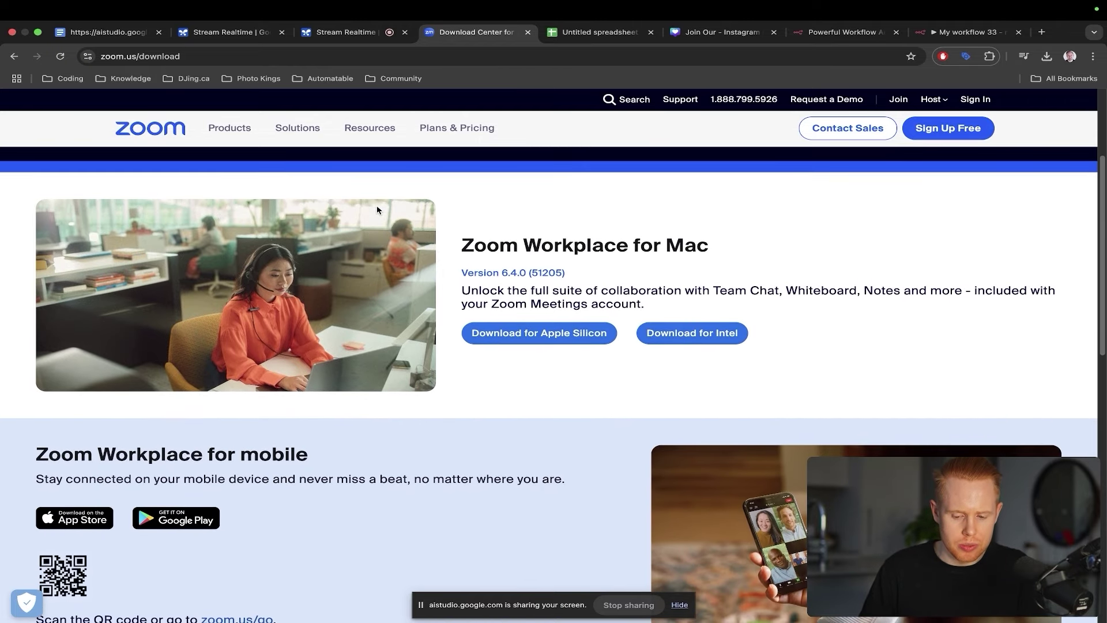
{"action": "mouse_move", "coordinate": [580, 204]}
{"action": "left_mouse_down"}
{"action": "mouse_move", "coordinate": [549, 295]}
{"action": "mouse_move", "coordinate": [557, 314]}
{"action": "mouse_move", "coordinate": [569, 282]}
{"action": "left_mouse_up"}
{"action": "left_click_drag", "start_coordinate": [577, 214], "coordinate": [711, 322]}
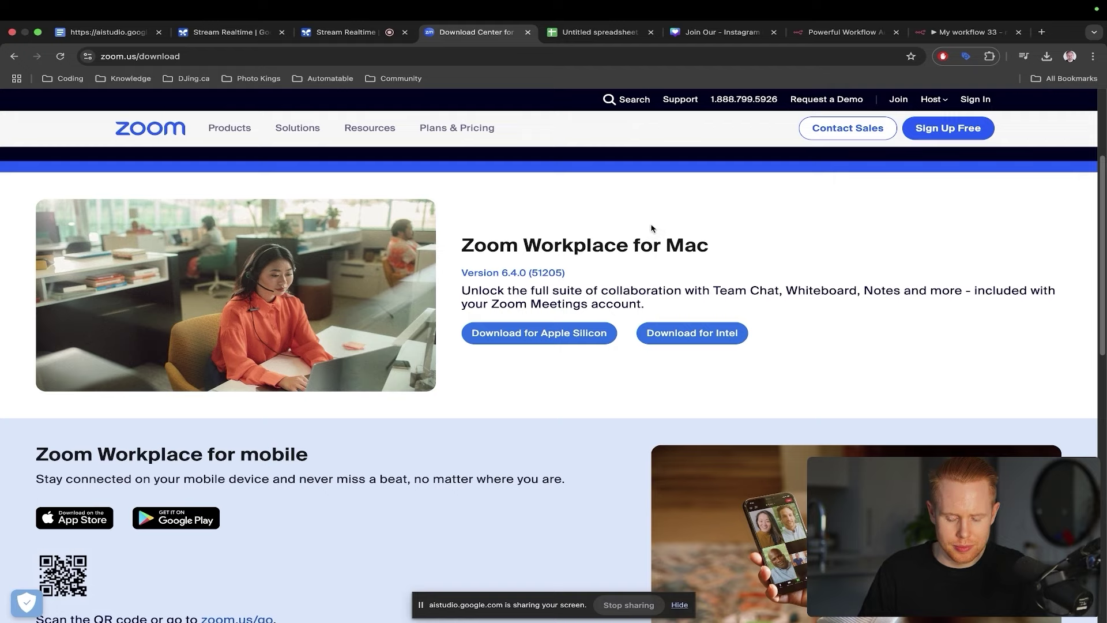
Check the Mac's chip type in the About This Mac information, and close it
{"action": "left_click", "coordinate": [18, 10]}
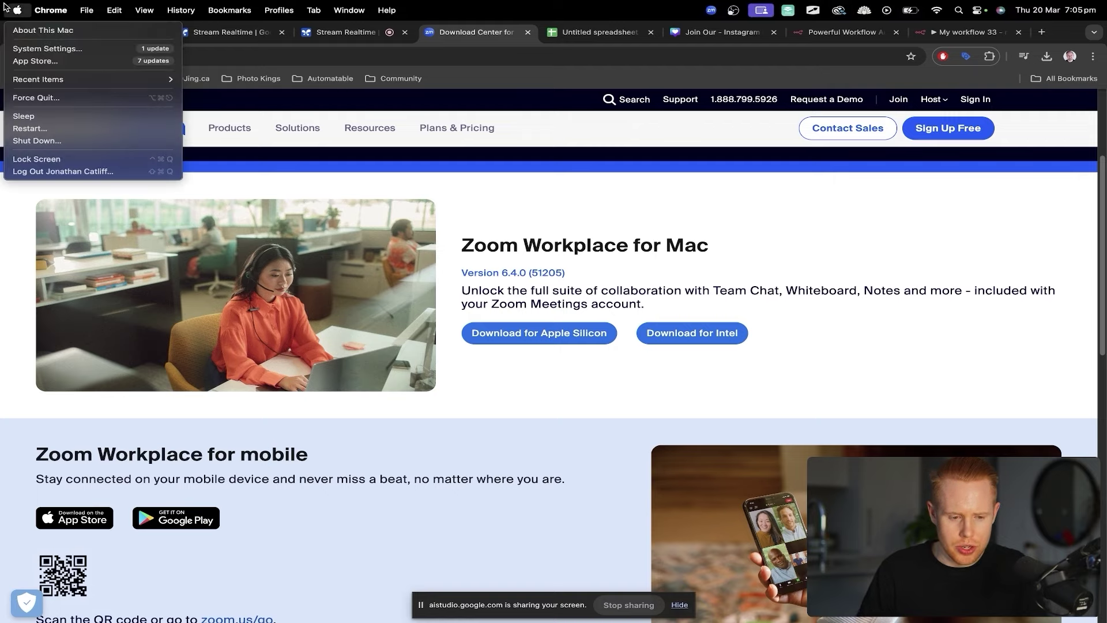
{"action": "left_click", "coordinate": [20, 29]}
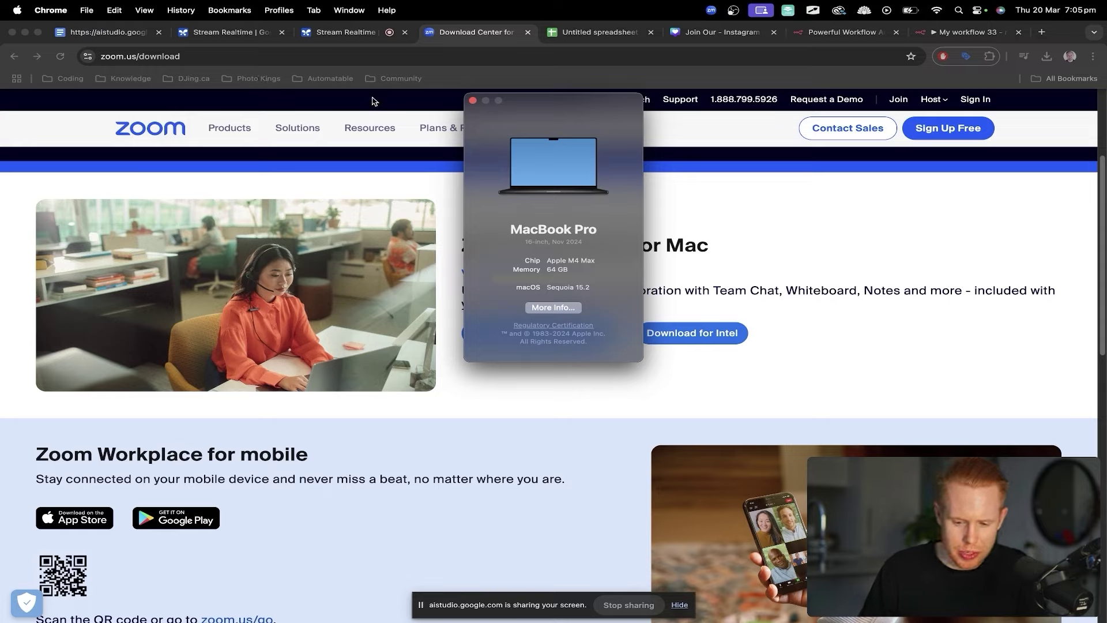
{"action": "left_click", "coordinate": [473, 101]}
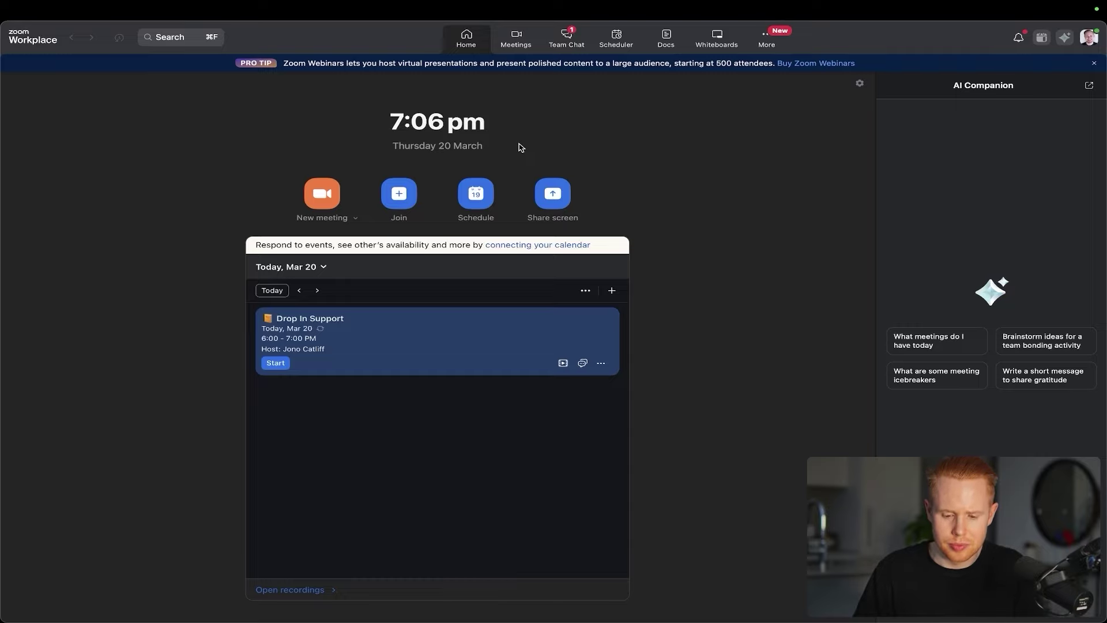
In Zoom Workplace, schedule and save a meeting for 2025-03-21, and select its join link in the Google Calendar event description
{"action": "left_click", "coordinate": [483, 194]}
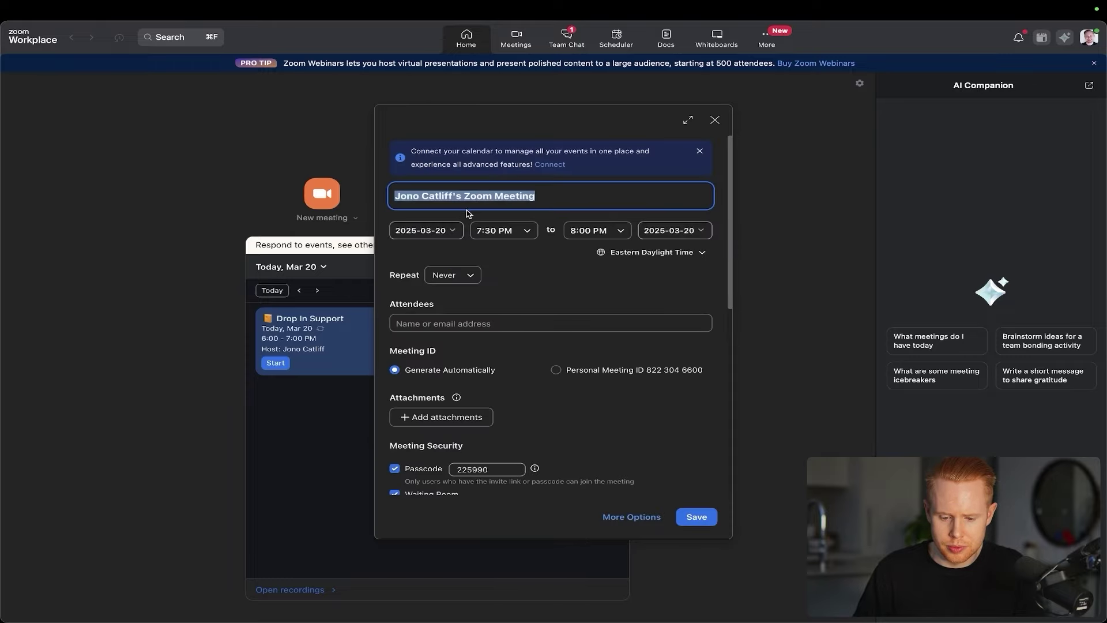
{"action": "left_click", "coordinate": [452, 230]}
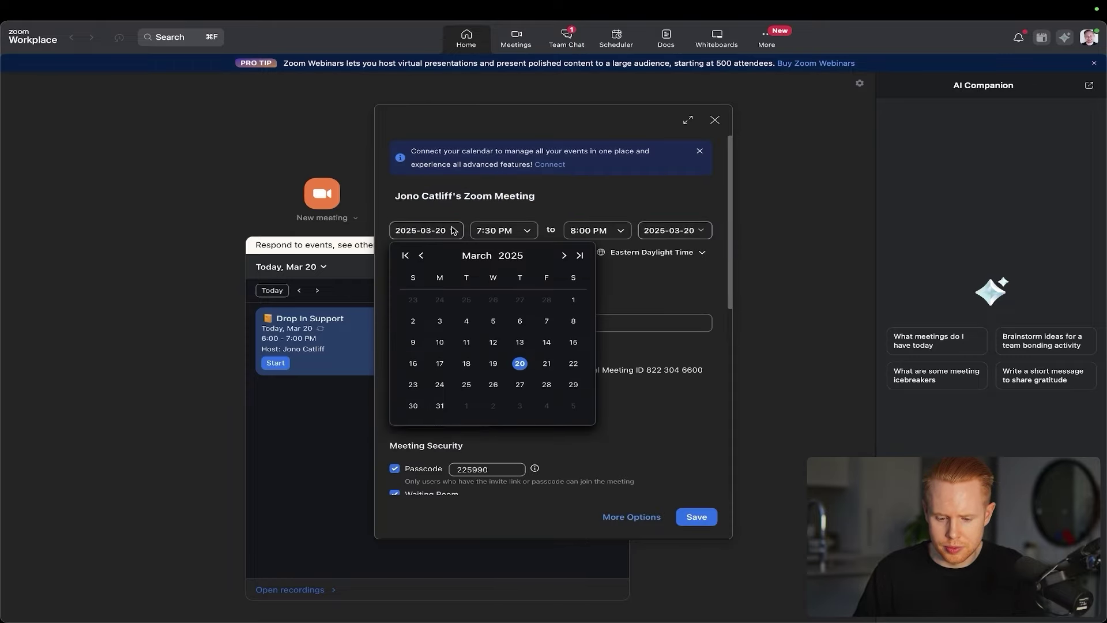
{"action": "left_click", "coordinate": [546, 363]}
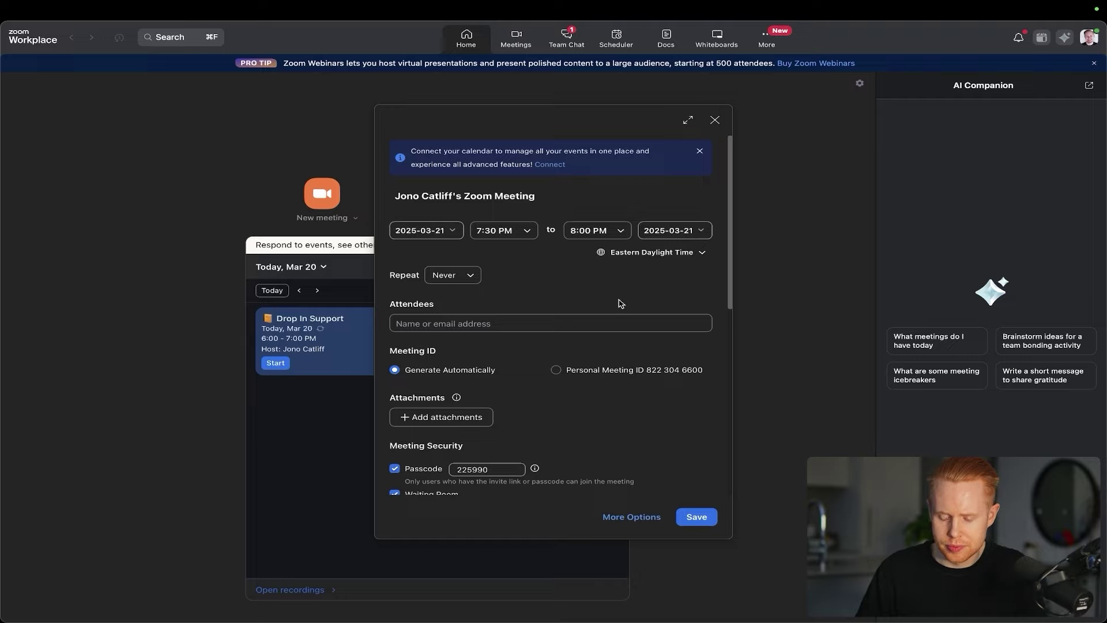
{"action": "left_click", "coordinate": [696, 517]}
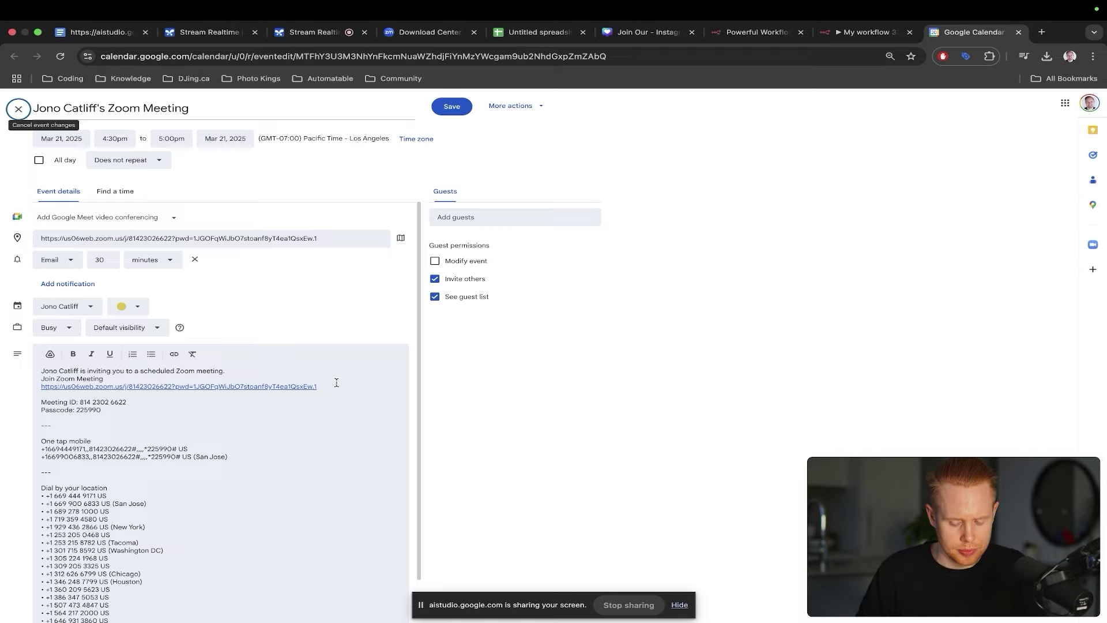
{"action": "left_click_drag", "start_coordinate": [320, 386], "coordinate": [39, 388]}
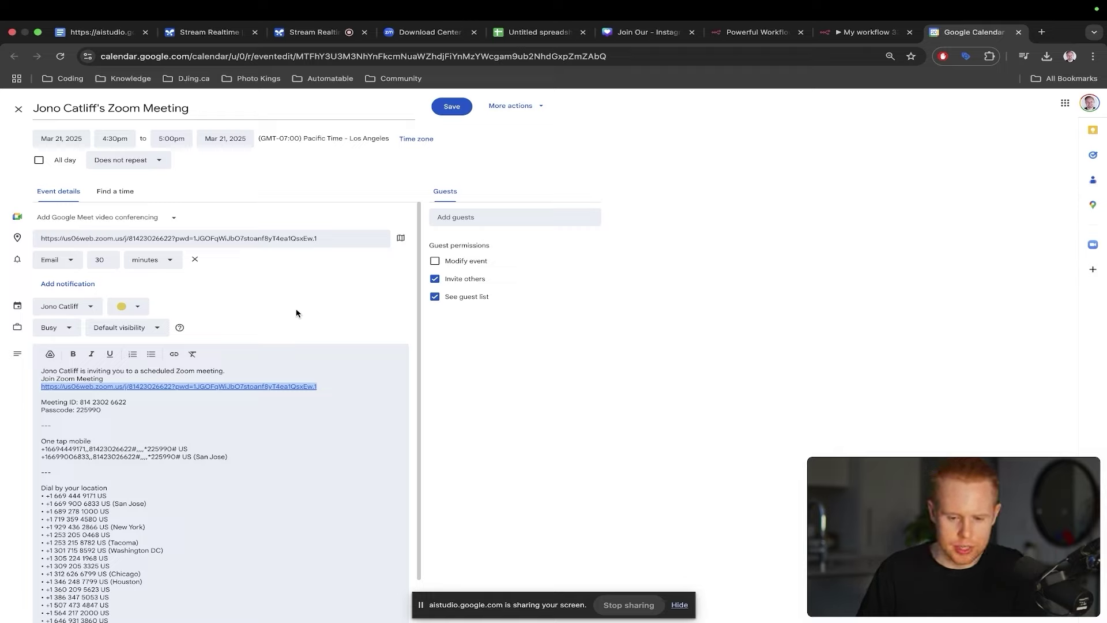
Switch to the expense spreadsheet in Google Sheets and examine the Category entries
{"action": "key", "text": "super+5"}
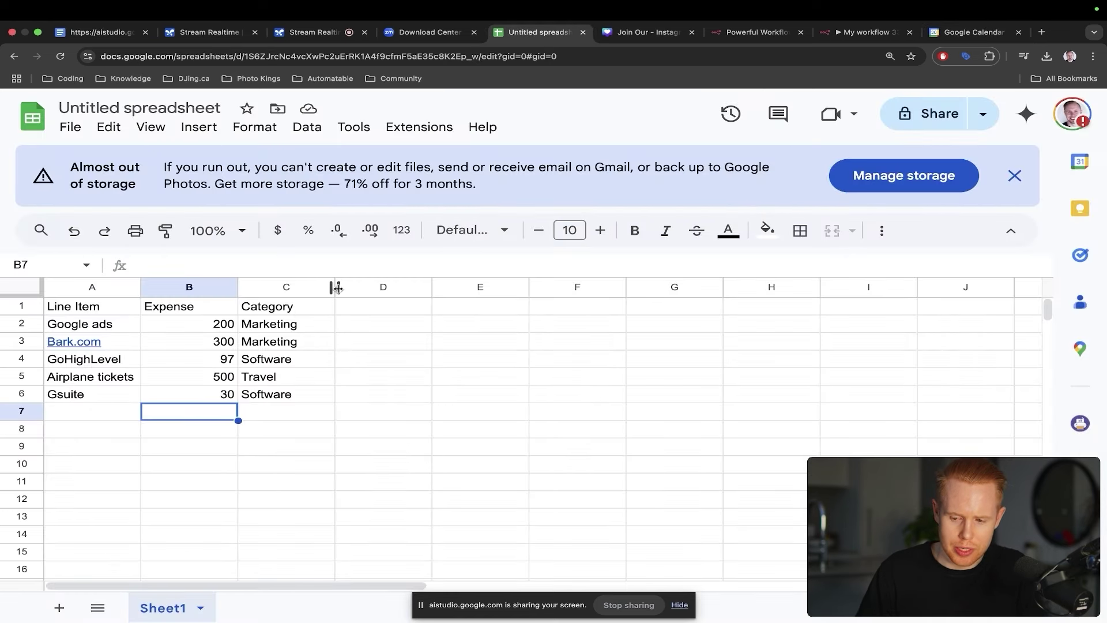
{"action": "key", "text": "Right"}
{"action": "key", "text": "Right"}
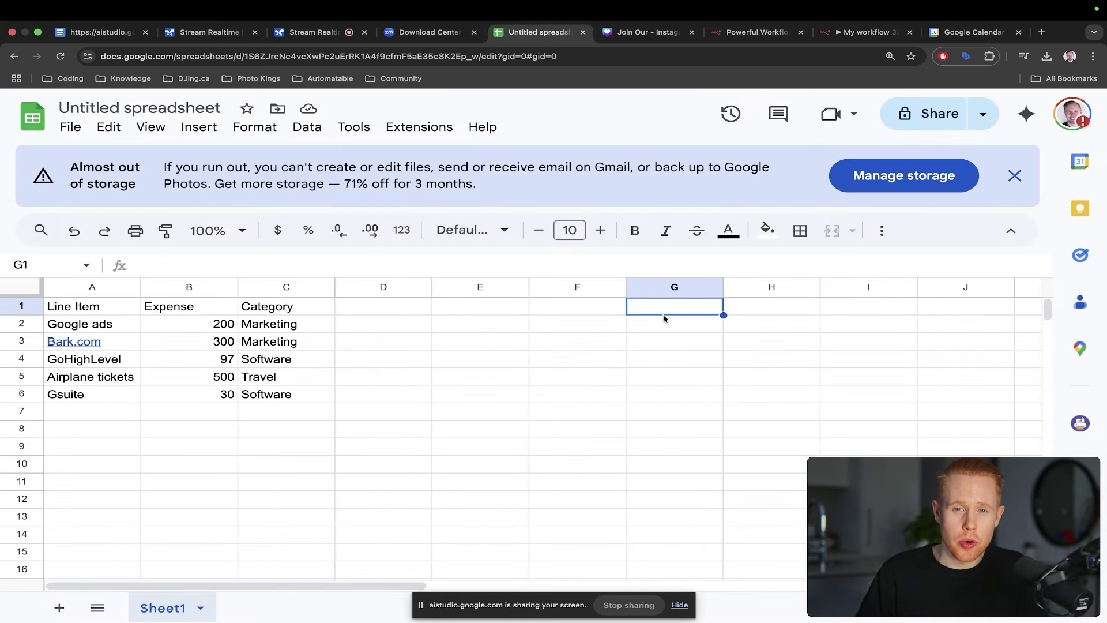
{"action": "left_click", "coordinate": [664, 313]}
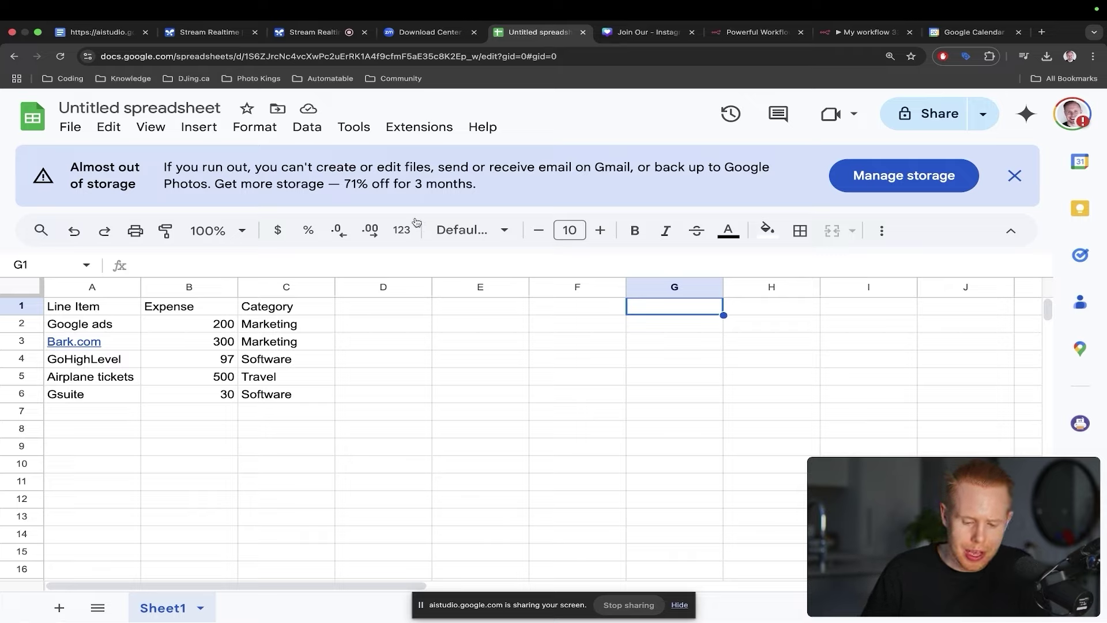
{"action": "left_click_drag", "start_coordinate": [318, 326], "coordinate": [314, 397]}
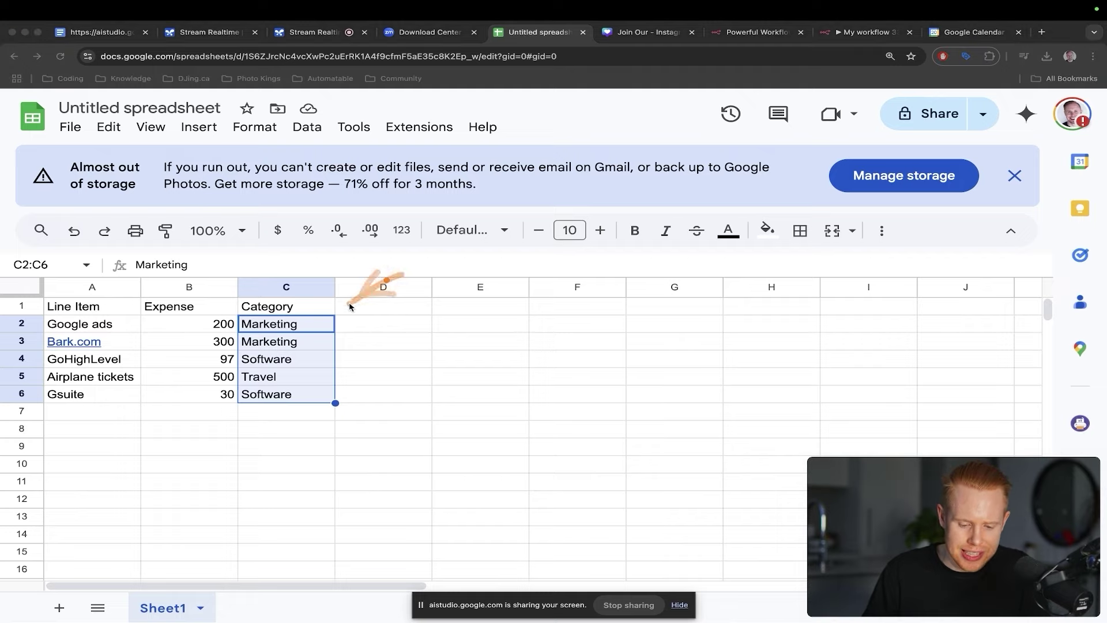
{"action": "left_click", "coordinate": [340, 350]}
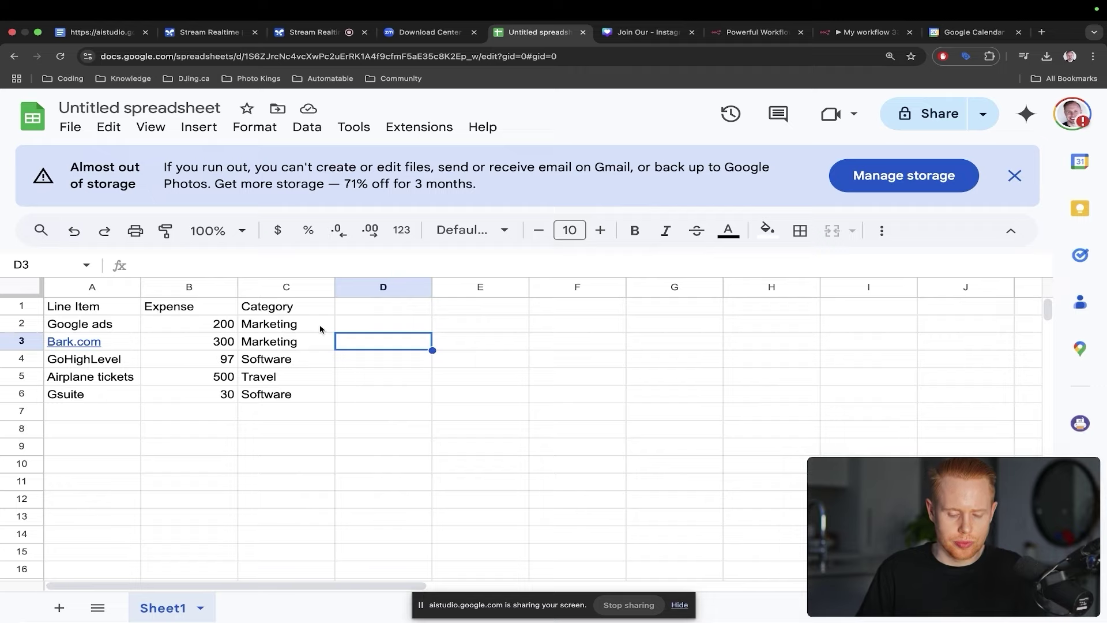
{"action": "left_click_drag", "start_coordinate": [320, 330], "coordinate": [319, 339]}
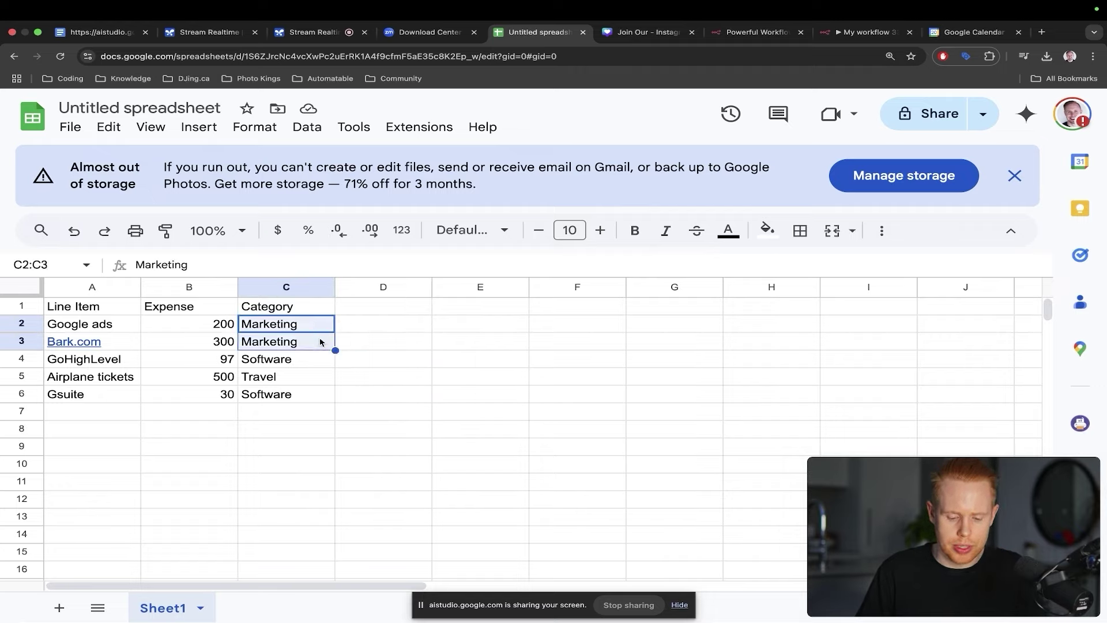
{"action": "left_click", "coordinate": [383, 346]}
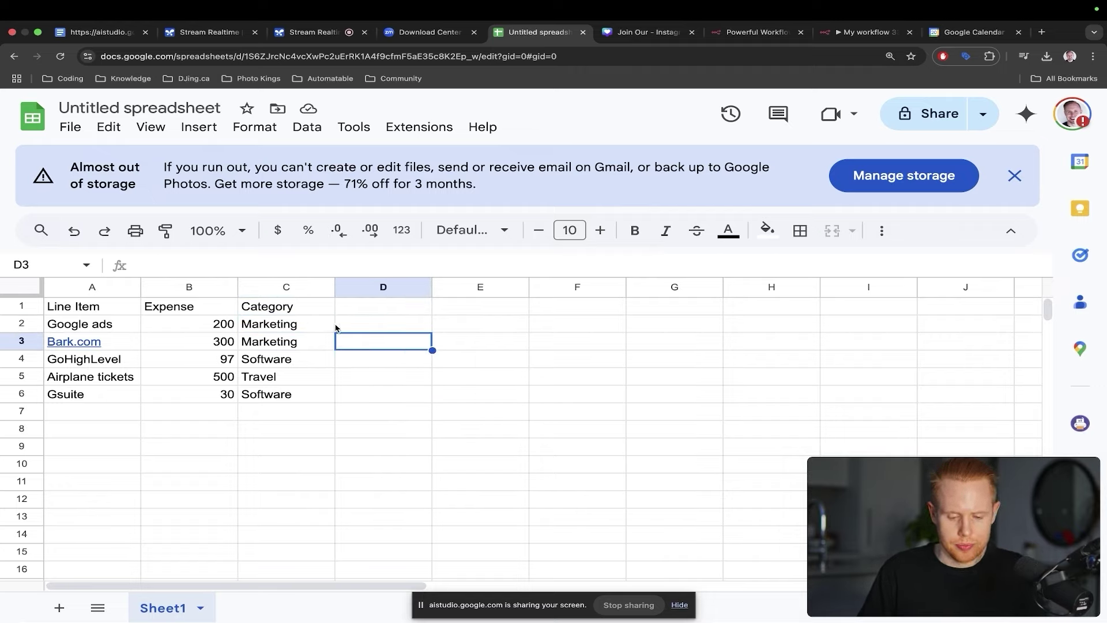
Add a dropdown data validation rule to the Category cells C2:C6
{"action": "left_click_drag", "start_coordinate": [318, 324], "coordinate": [308, 397]}
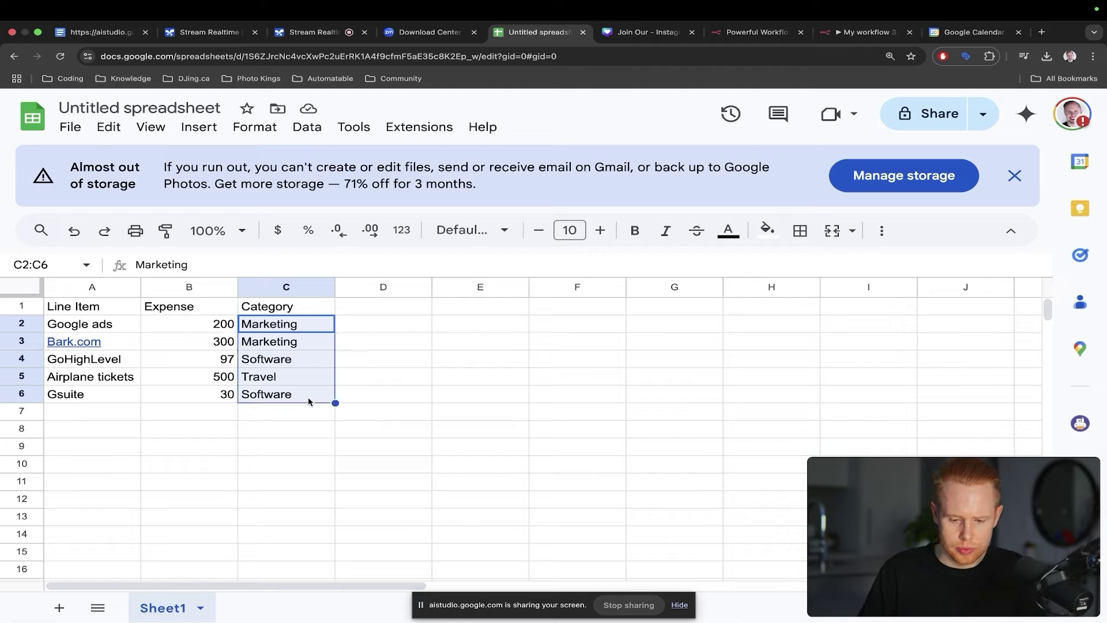
{"action": "left_click", "coordinate": [306, 128]}
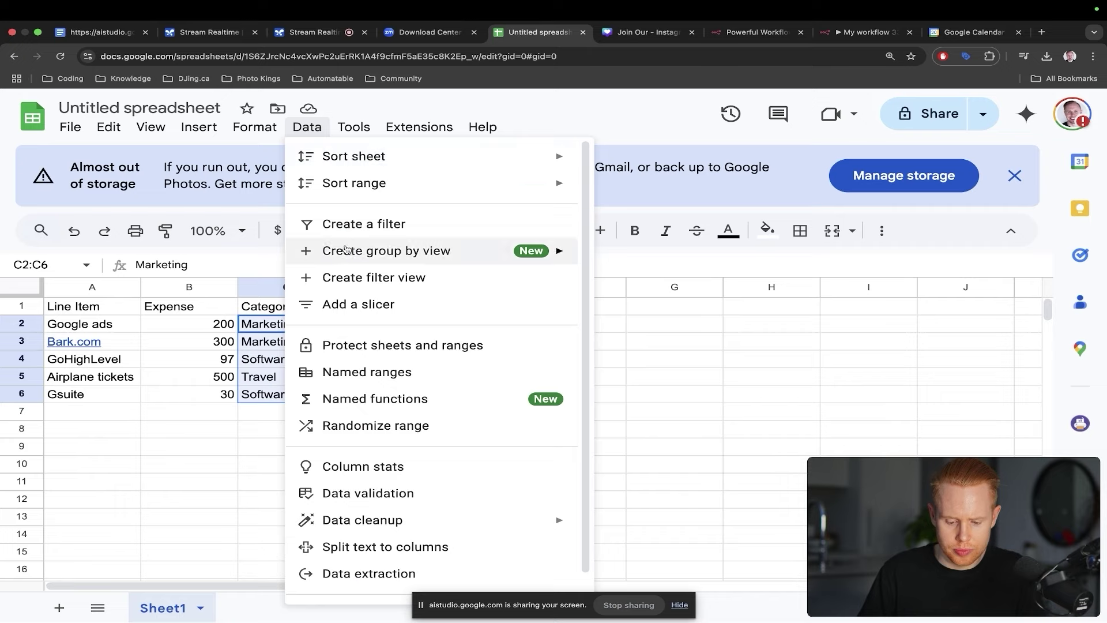
{"action": "left_click", "coordinate": [391, 491]}
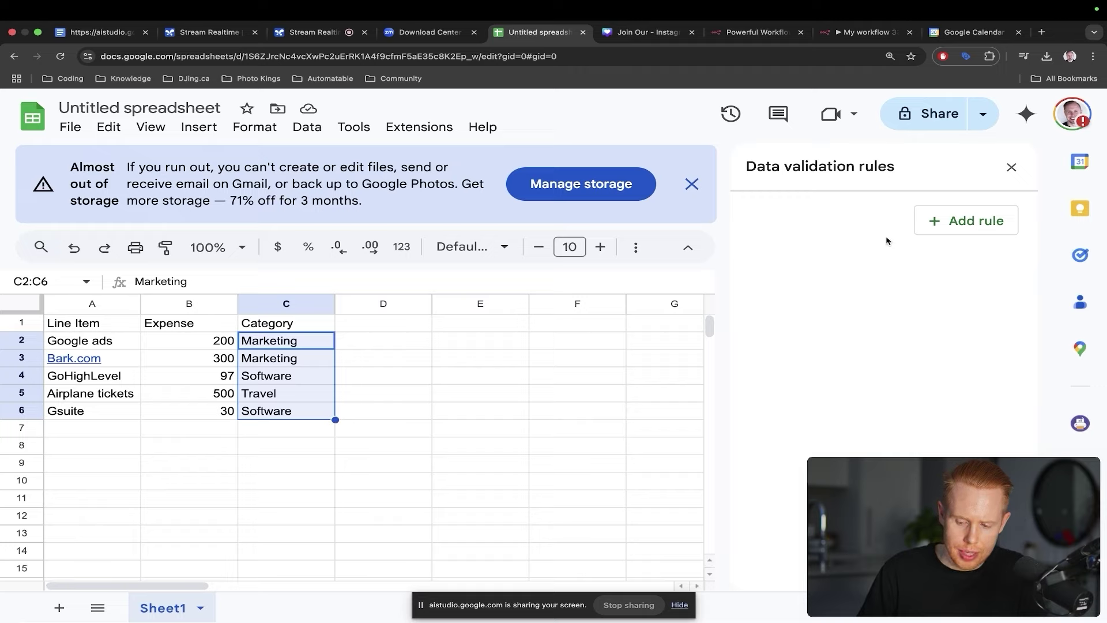
{"action": "left_click", "coordinate": [972, 224]}
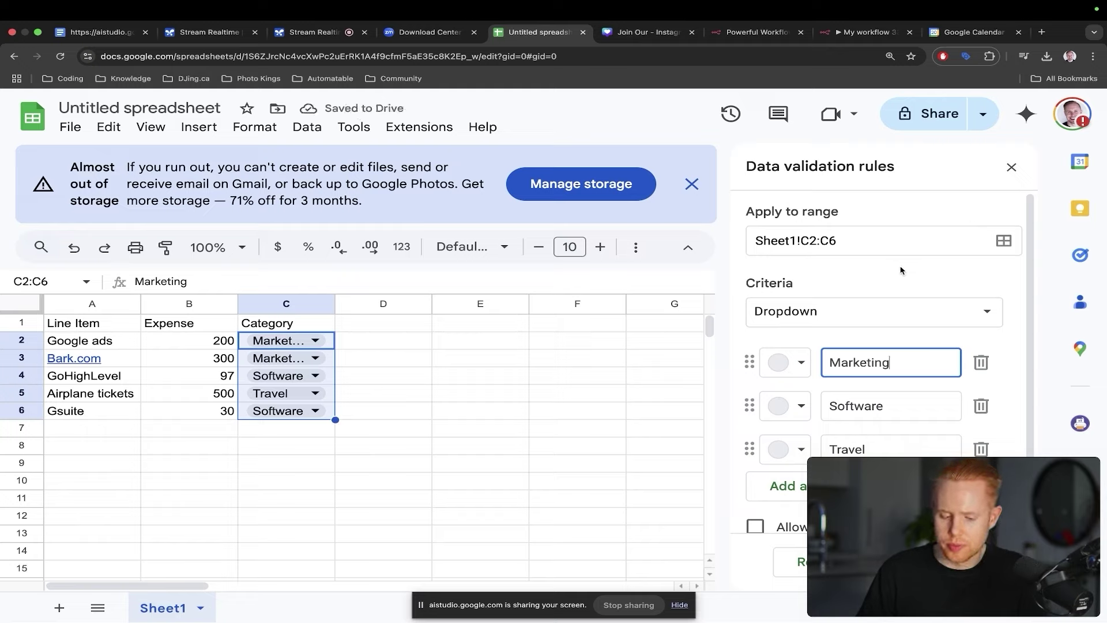
Add Food as another item in the Category dropdown rule
{"action": "scroll", "coordinate": [870, 385], "scroll_direction": "down", "scroll_amount": 1}
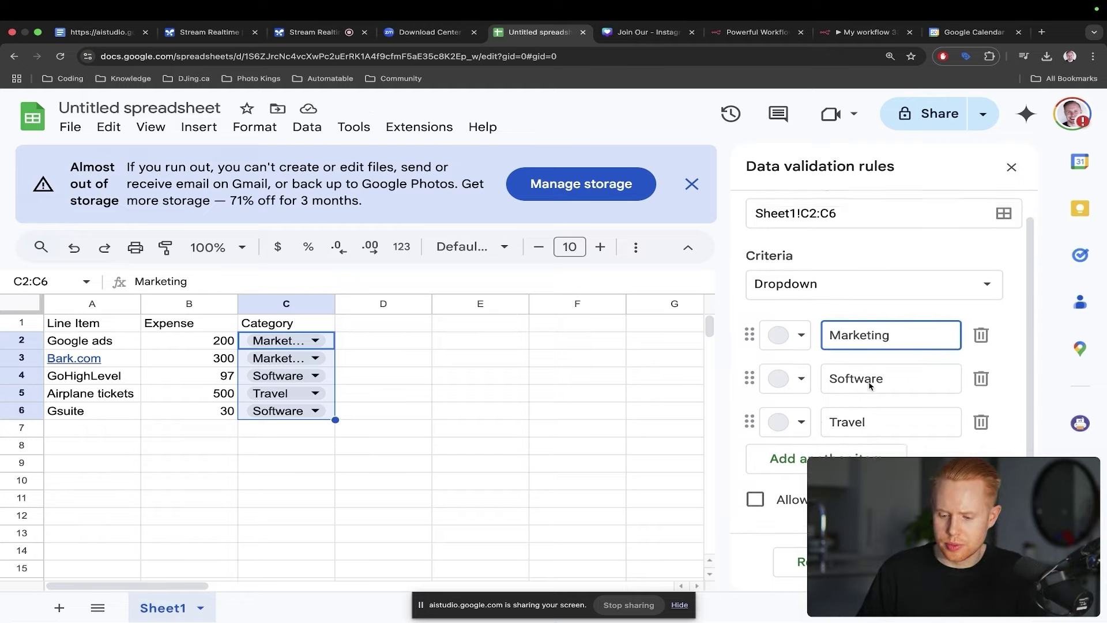
{"action": "scroll", "coordinate": [870, 385], "scroll_direction": "down", "scroll_amount": 1}
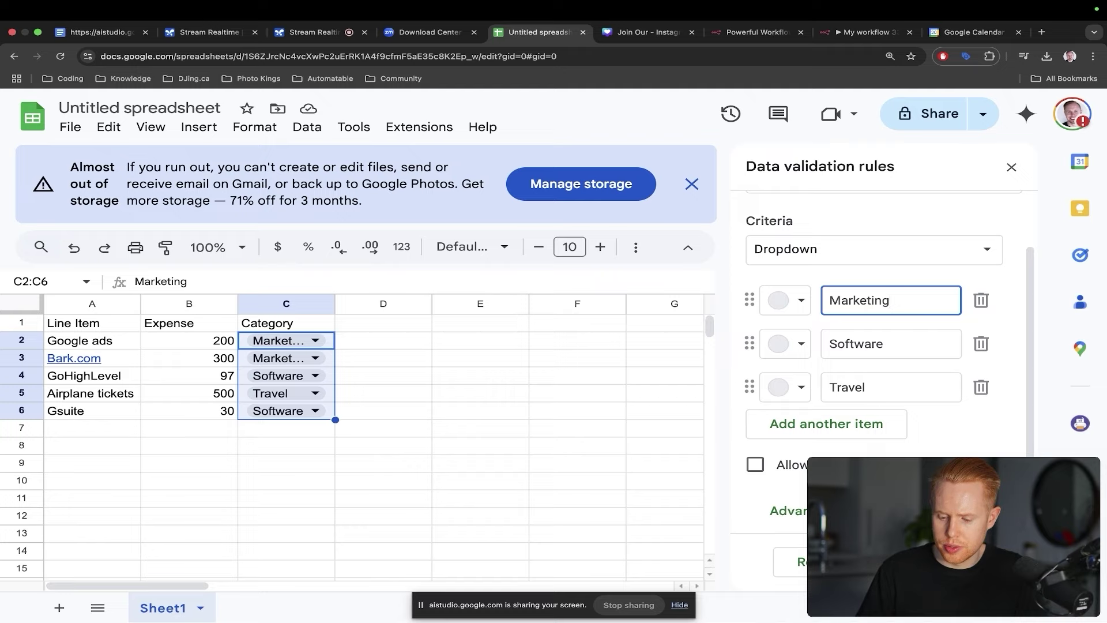
{"action": "left_click", "coordinate": [822, 427]}
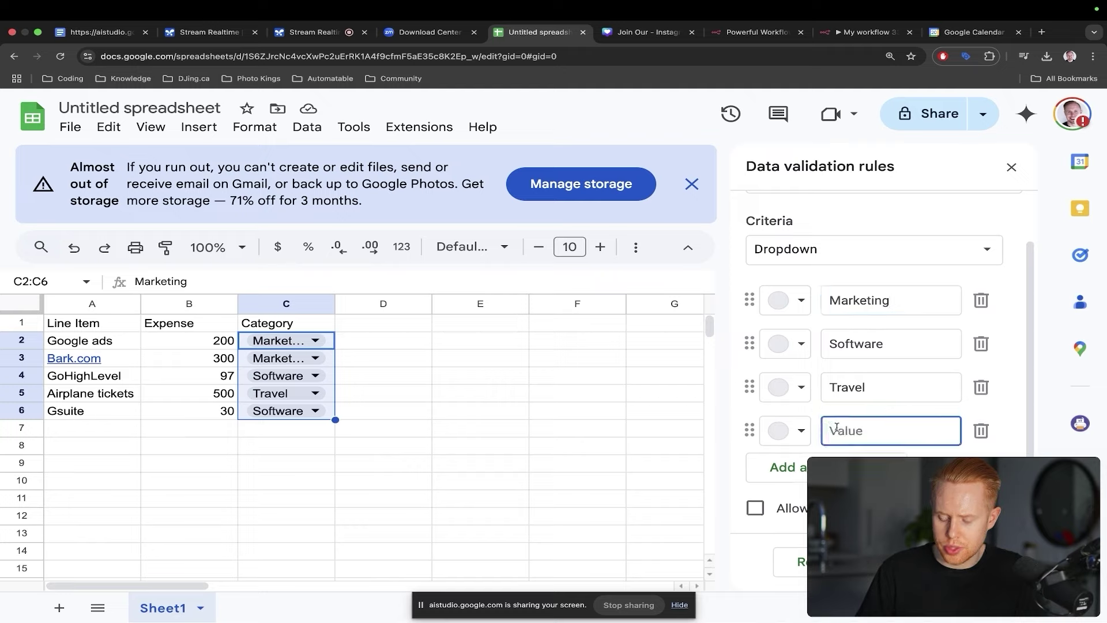
{"action": "type", "text": "Food"}
{"action": "key", "text": "Return"}
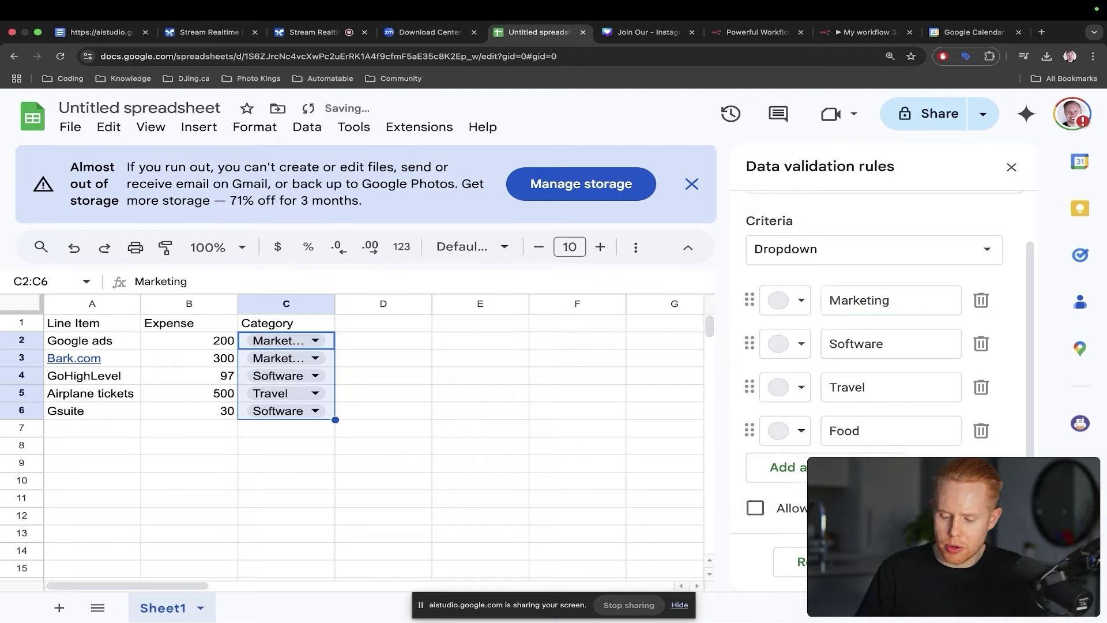
Close the data validation rules and return to the expense sheet with a blank cell selected
{"action": "left_click", "coordinate": [1010, 167]}
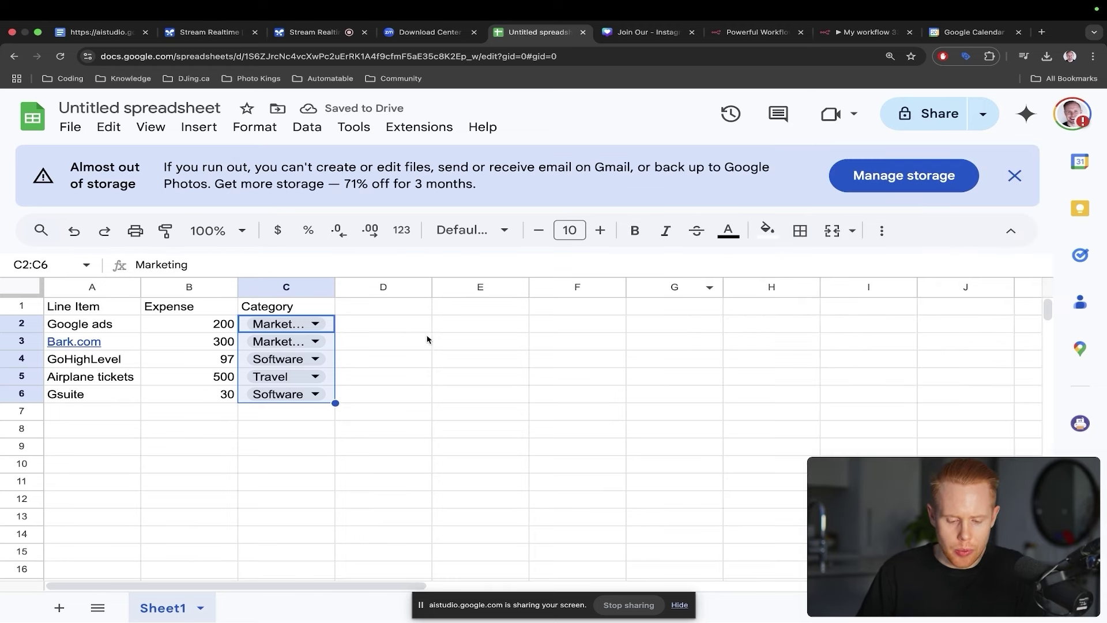
{"action": "scroll", "coordinate": [427, 340], "scroll_direction": "down", "scroll_amount": 1}
{"action": "scroll", "coordinate": [426, 339], "scroll_direction": "up", "scroll_amount": 1}
{"action": "left_click", "coordinate": [153, 448]}
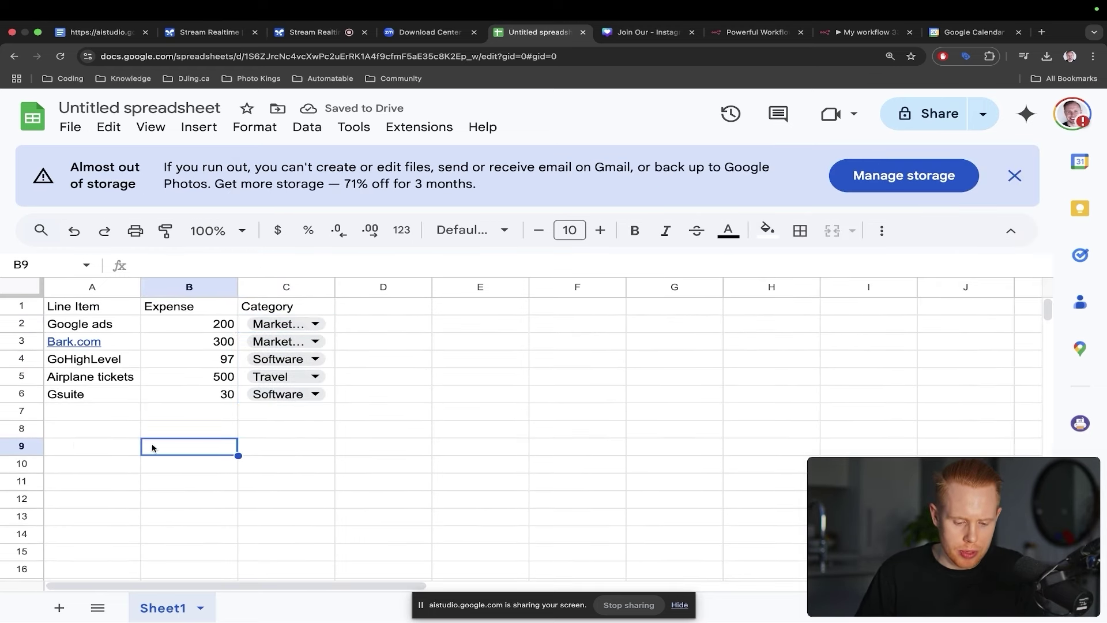
Enter the heading Total in cell A8 below the expense list
{"action": "left_click", "coordinate": [77, 429]}
{"action": "type", "text": "Marketin"}
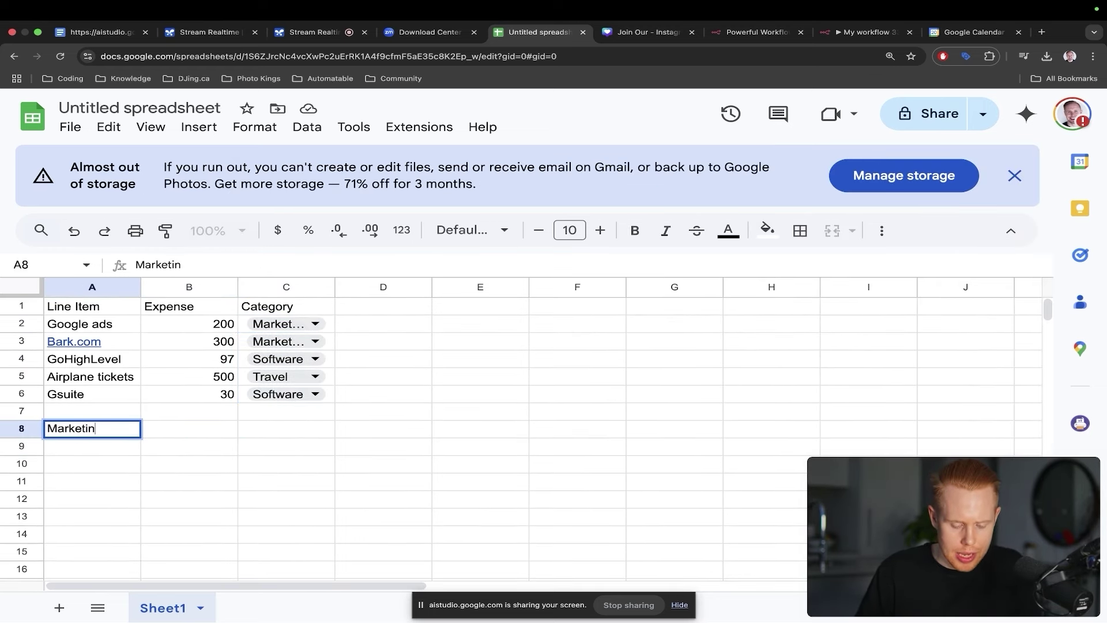
{"action": "key", "text": "super+a"}
{"action": "type", "text": "Total"}
{"action": "key", "text": "Return"}
Add the category labels Marketing, Software and Travel in cells A9 to A11 under the Total heading
{"action": "type", "text": "Mar"}
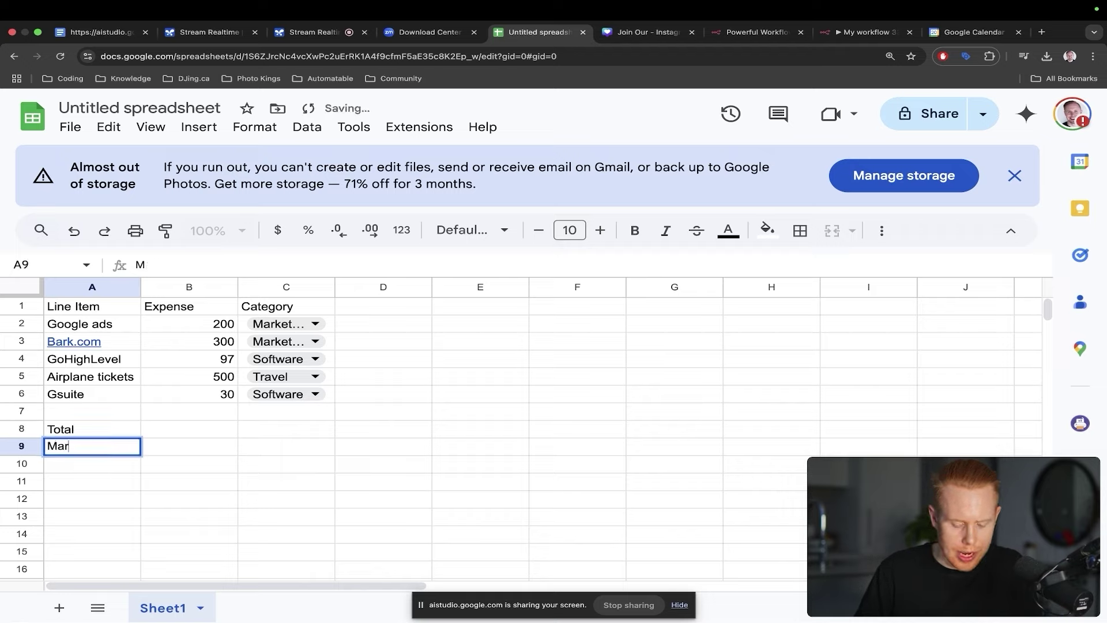
{"action": "type", "text": "keting"}
{"action": "key", "text": "Return"}
{"action": "type", "text": "Softw"}
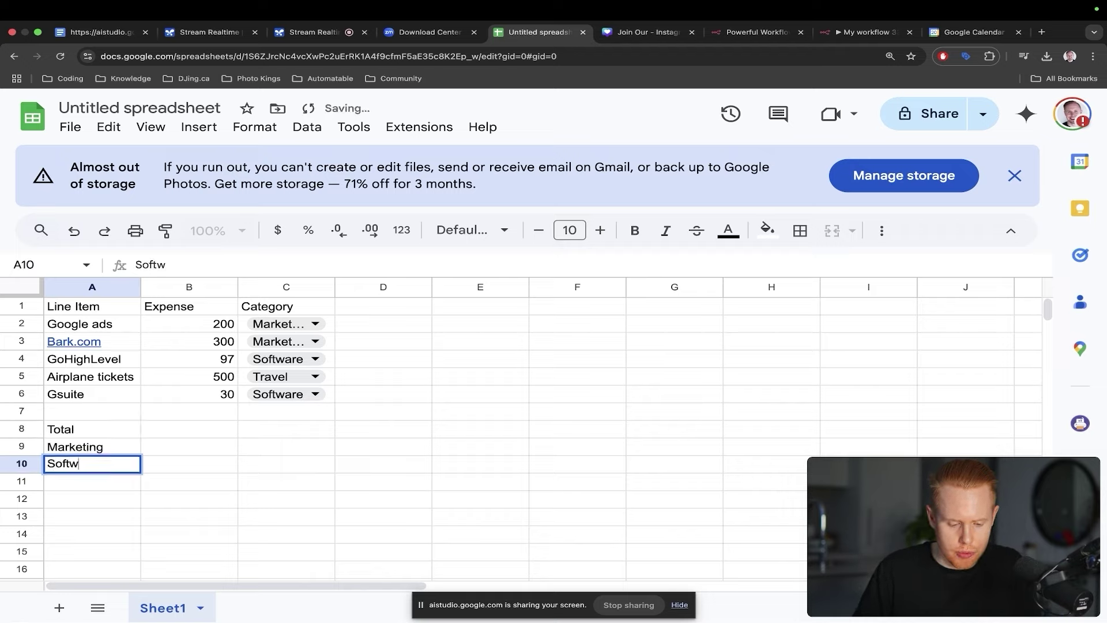
{"action": "type", "text": "are"}
{"action": "key", "text": "Return"}
{"action": "type", "text": "Travel"}
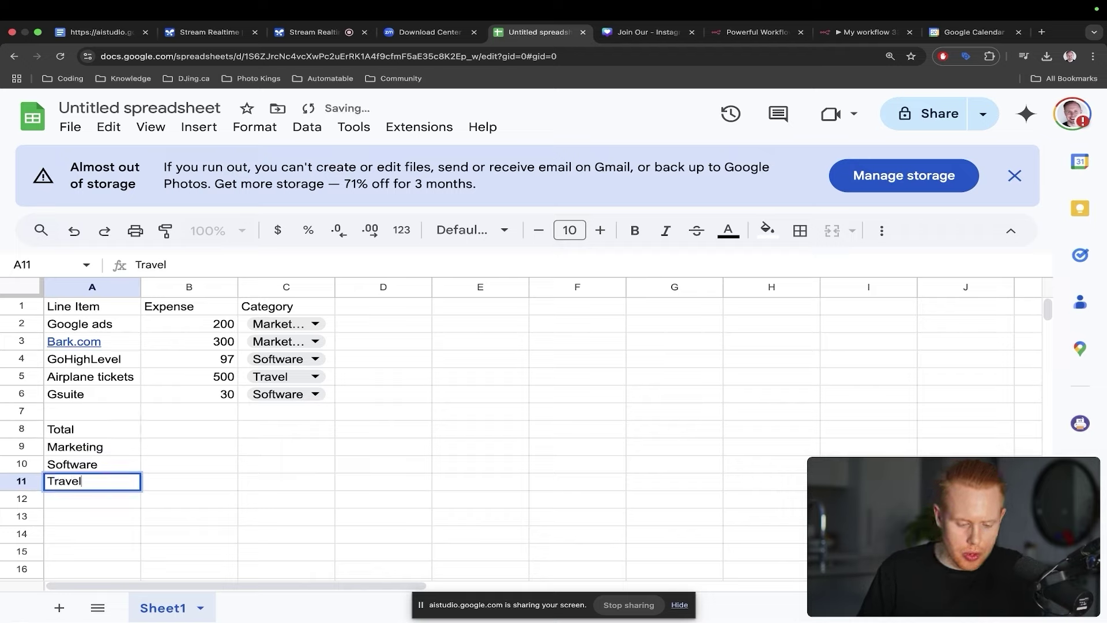
{"action": "key", "text": "Right"}
{"action": "key", "text": "Right"}
{"action": "key", "text": "Up"}
{"action": "key", "text": "Up"}
{"action": "key", "text": "Up"}
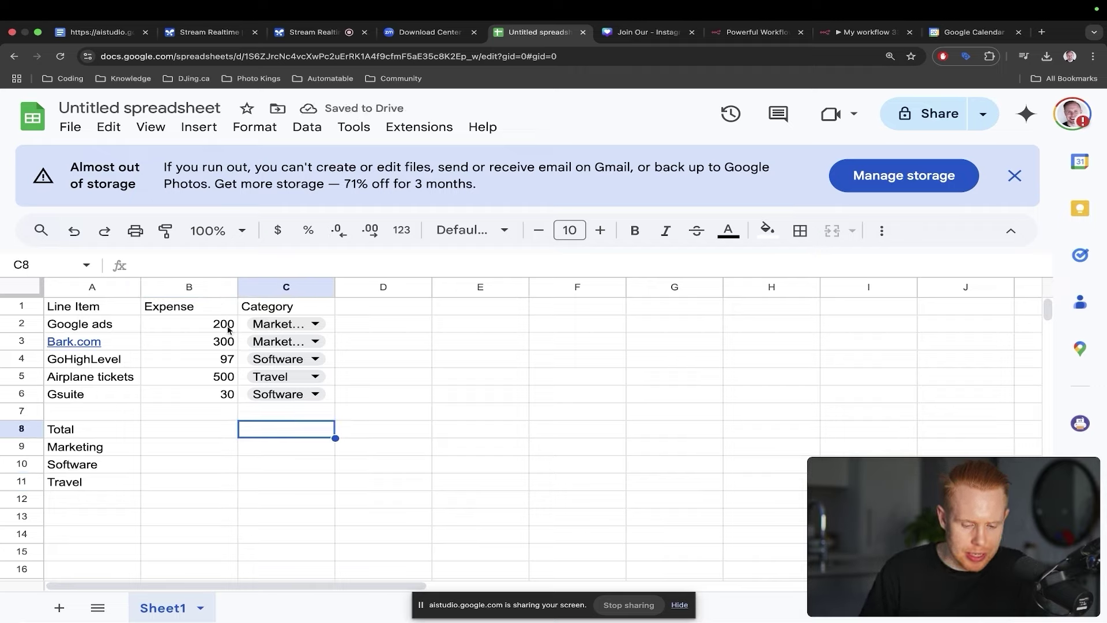
Begin a SUMIF formula in C9 of the Marketing row, using the Category cells C2:C6 as its range
{"action": "left_click", "coordinate": [284, 446]}
{"action": "left_click", "coordinate": [122, 443]}
{"action": "left_click", "coordinate": [105, 468]}
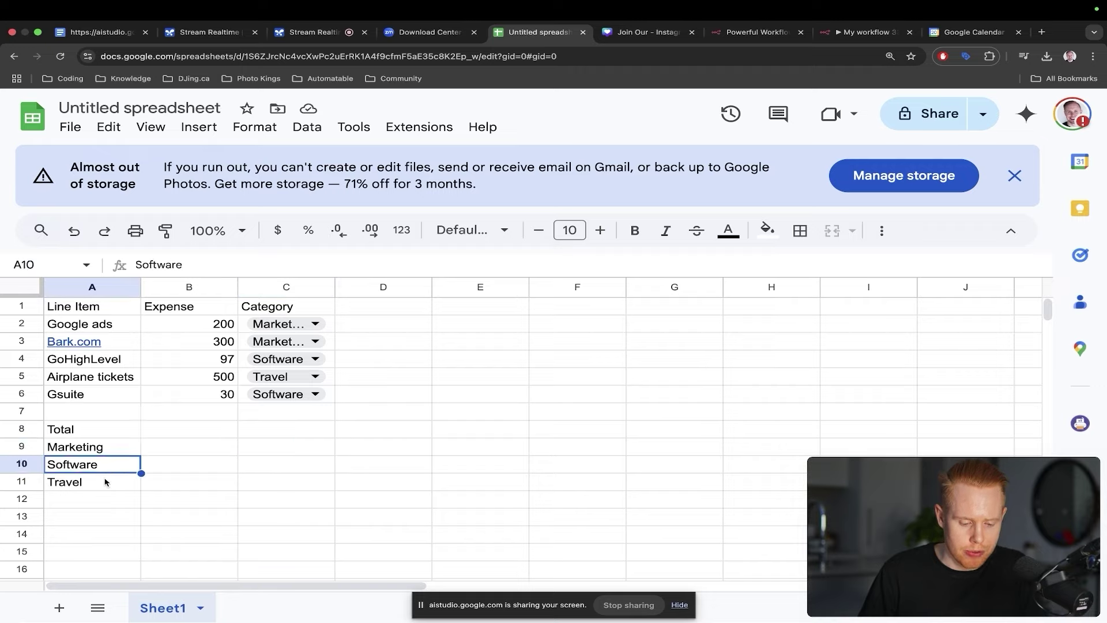
{"action": "left_click", "coordinate": [106, 482]}
{"action": "left_click", "coordinate": [265, 452]}
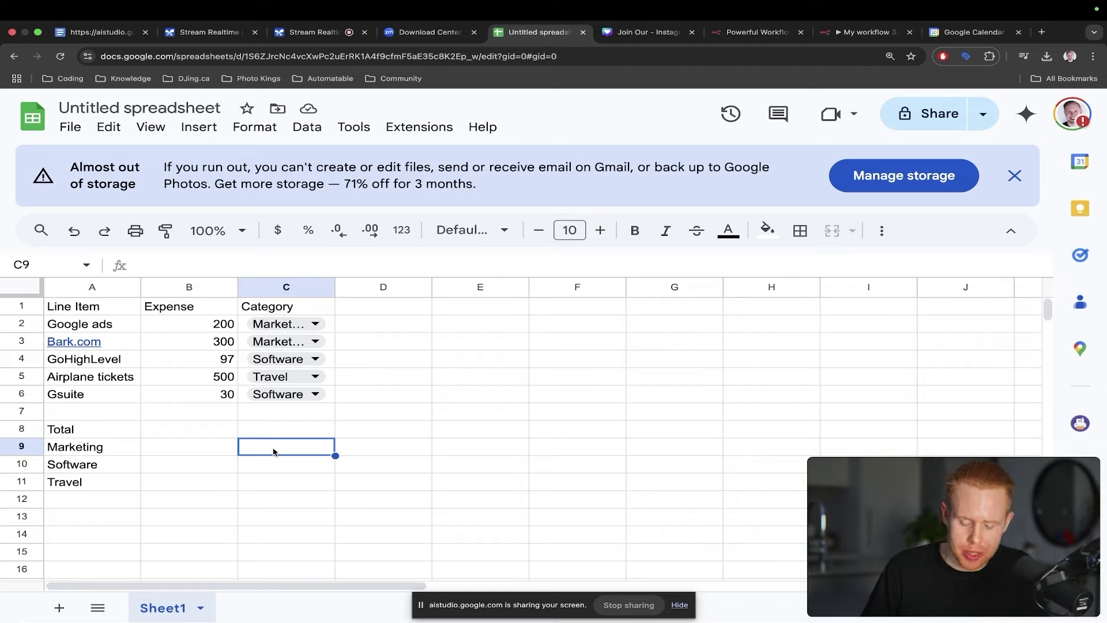
{"action": "type", "text": "="}
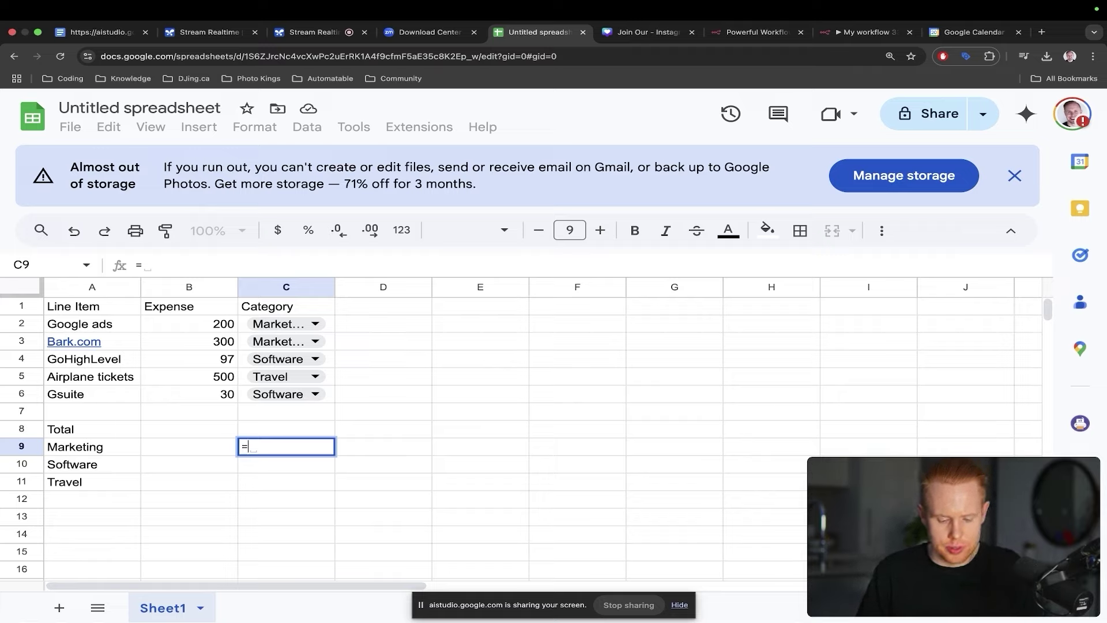
{"action": "type", "text": "SU"}
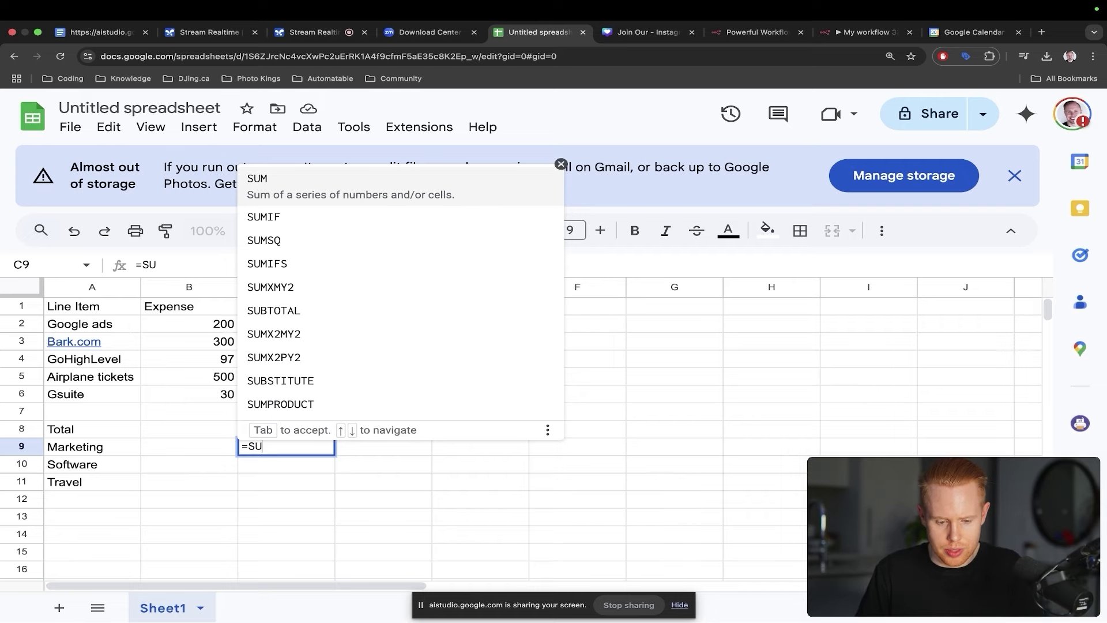
{"action": "type", "text": "MIF"}
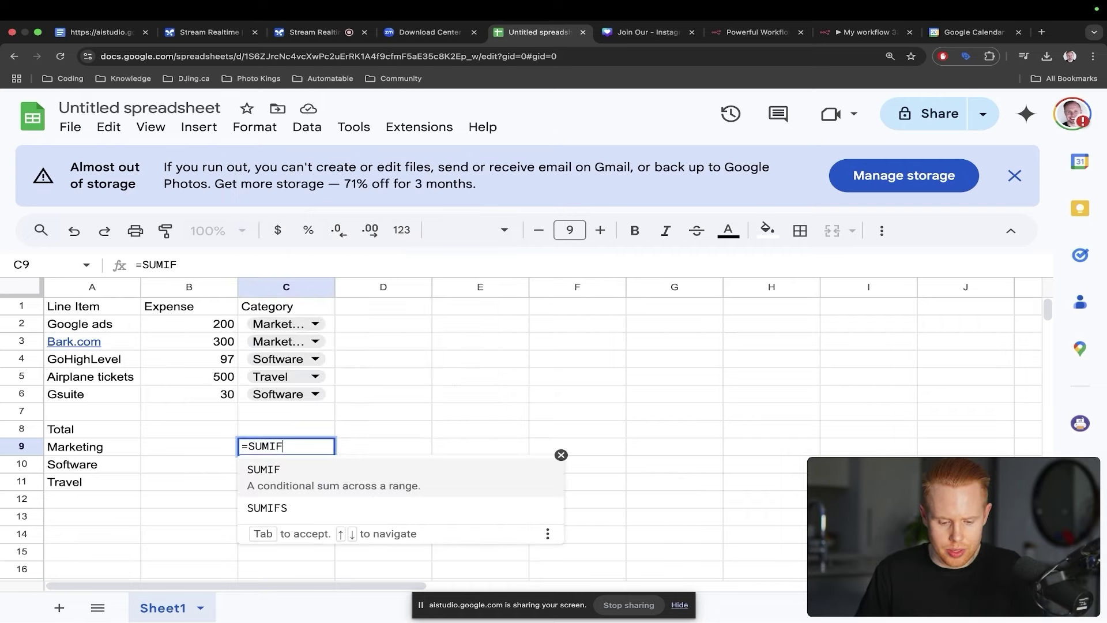
{"action": "type", "text": "("}
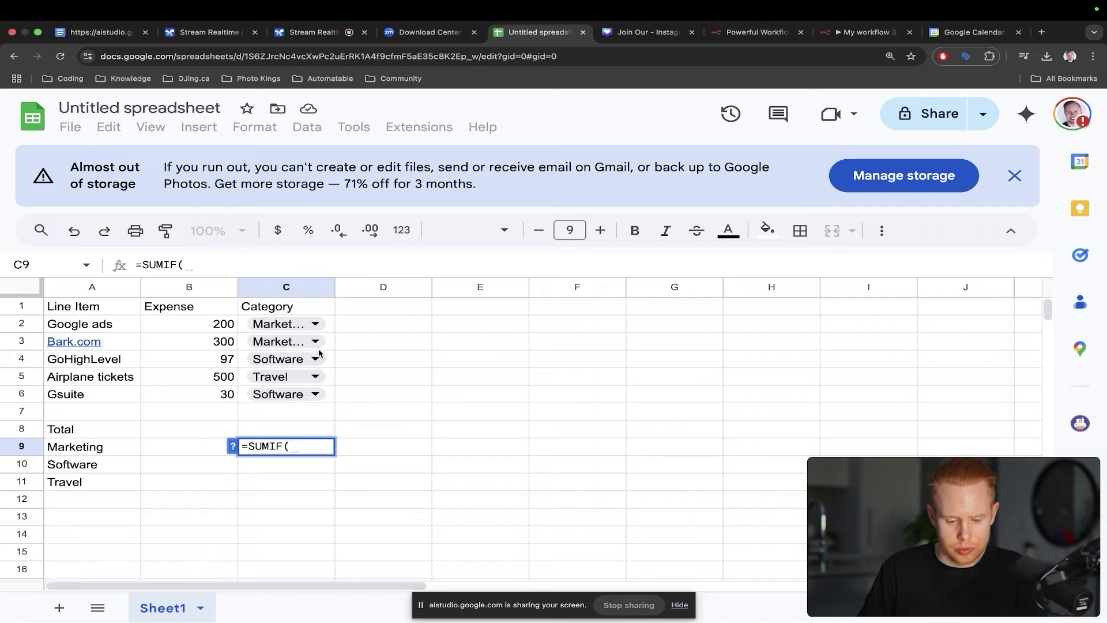
{"action": "left_click_drag", "start_coordinate": [332, 325], "coordinate": [328, 403]}
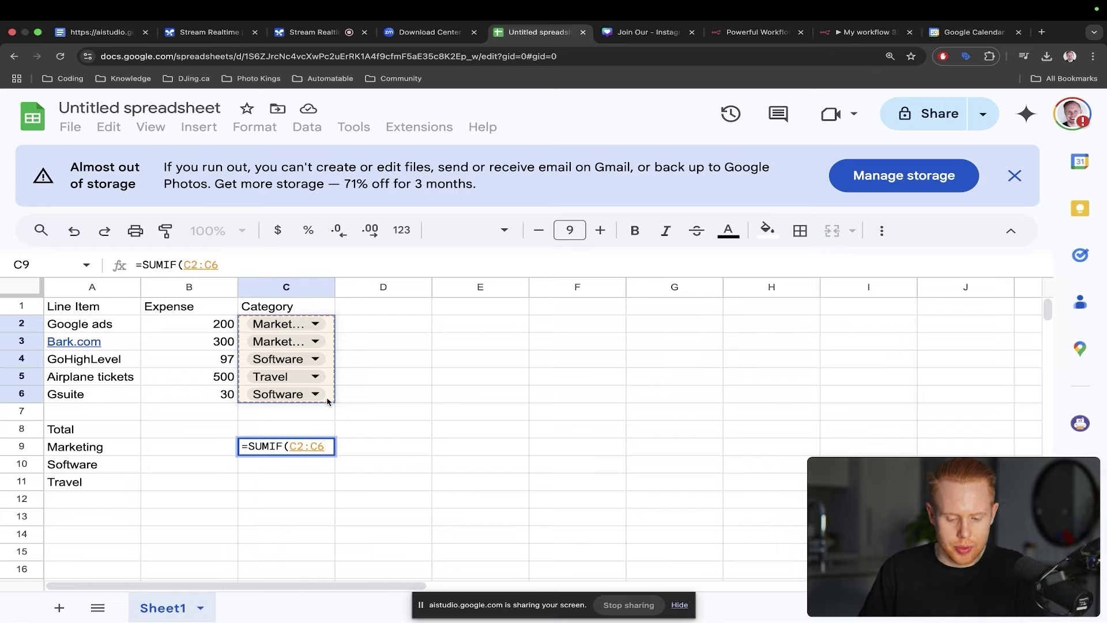
{"action": "type", "text": ","}
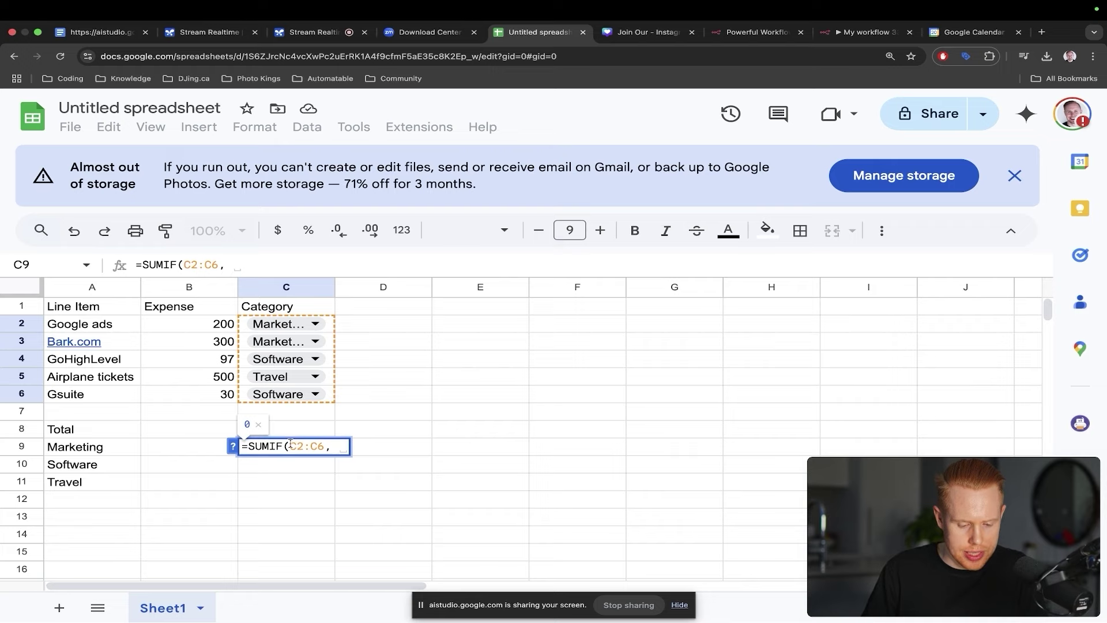
Complete the SUMIF formula in C9 with A9 as the criterion and B2:B6 as the sum range
{"action": "scroll", "coordinate": [301, 418], "scroll_direction": "down", "scroll_amount": 2}
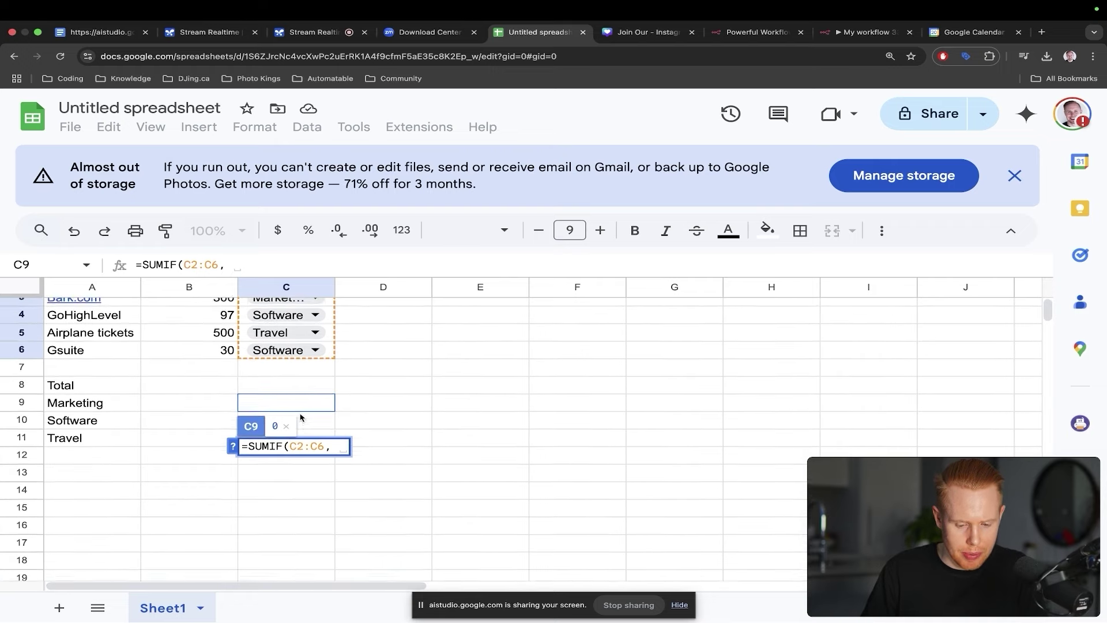
{"action": "scroll", "coordinate": [301, 418], "scroll_direction": "up", "scroll_amount": 2}
{"action": "scroll", "coordinate": [301, 418], "scroll_direction": "down", "scroll_amount": 1}
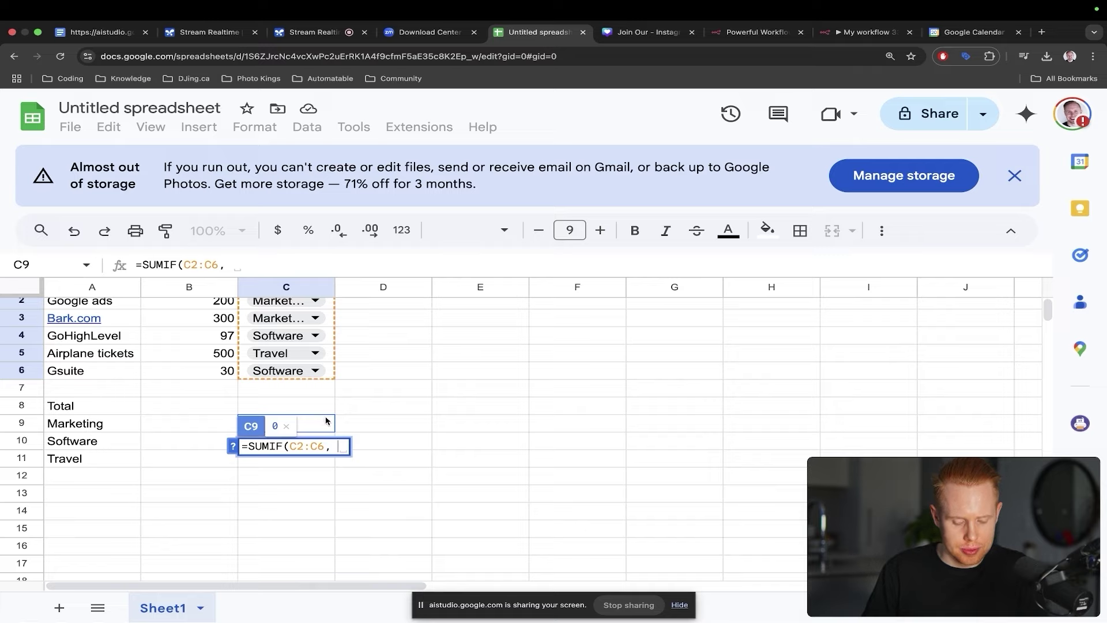
{"action": "type", "text": "A9"}
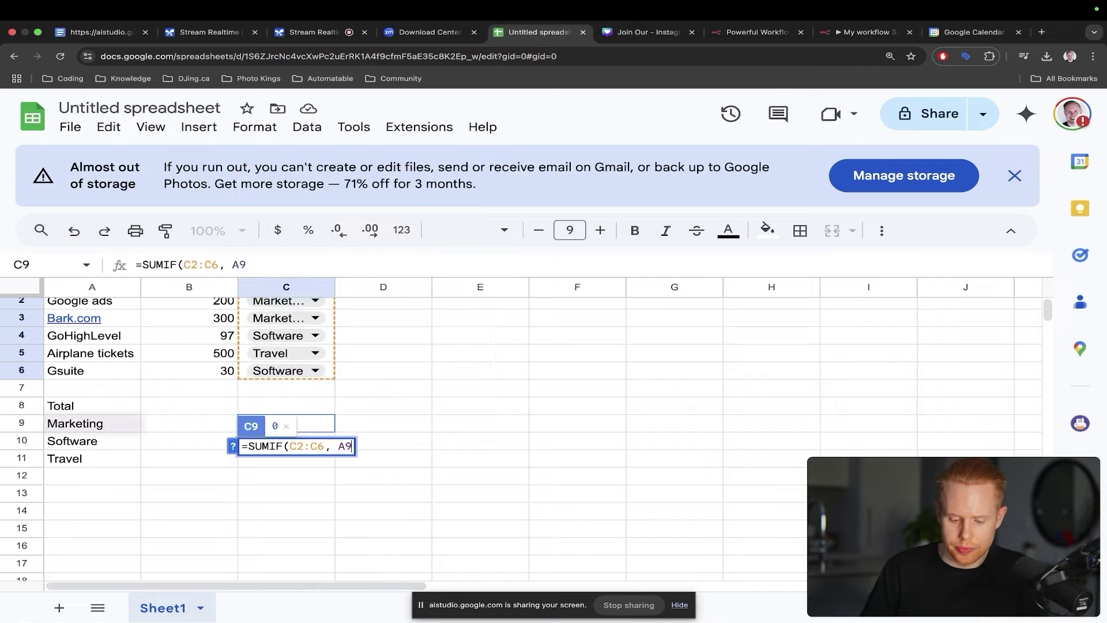
{"action": "type", "text": ","}
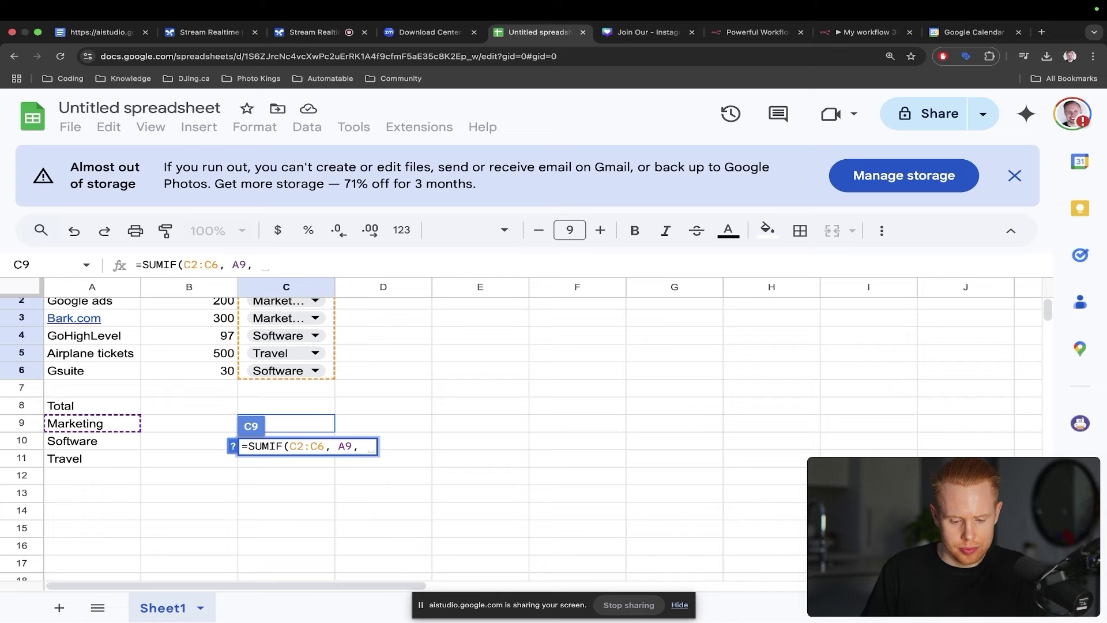
{"action": "scroll", "coordinate": [248, 369], "scroll_direction": "up", "scroll_amount": 1}
{"action": "left_click_drag", "start_coordinate": [199, 324], "coordinate": [198, 391]}
{"action": "type", "text": ")"}
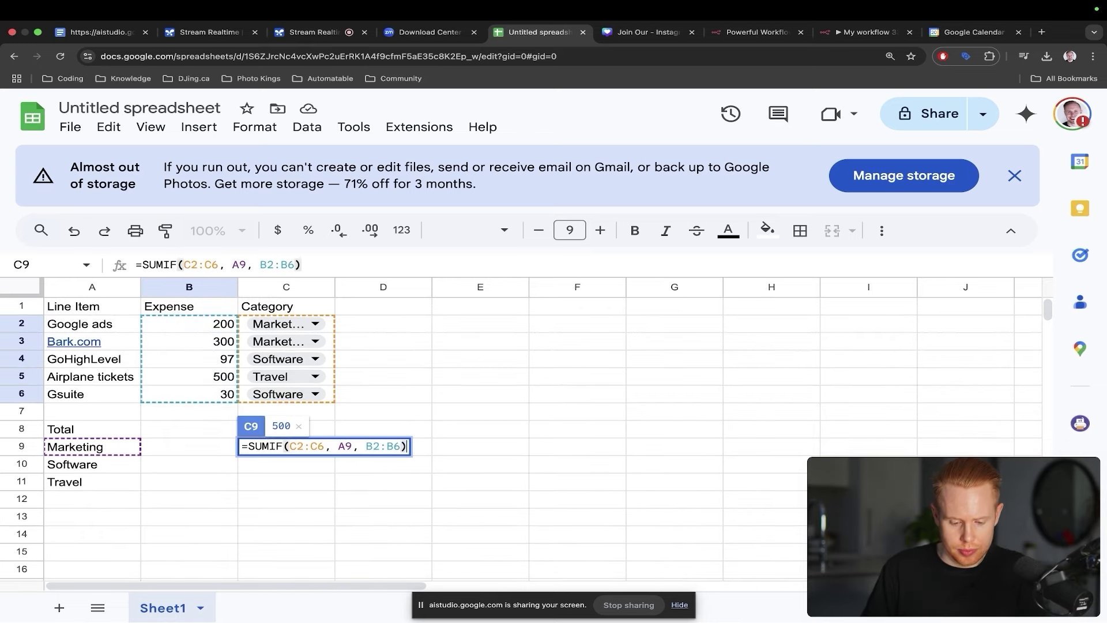
{"action": "key", "text": "Return"}
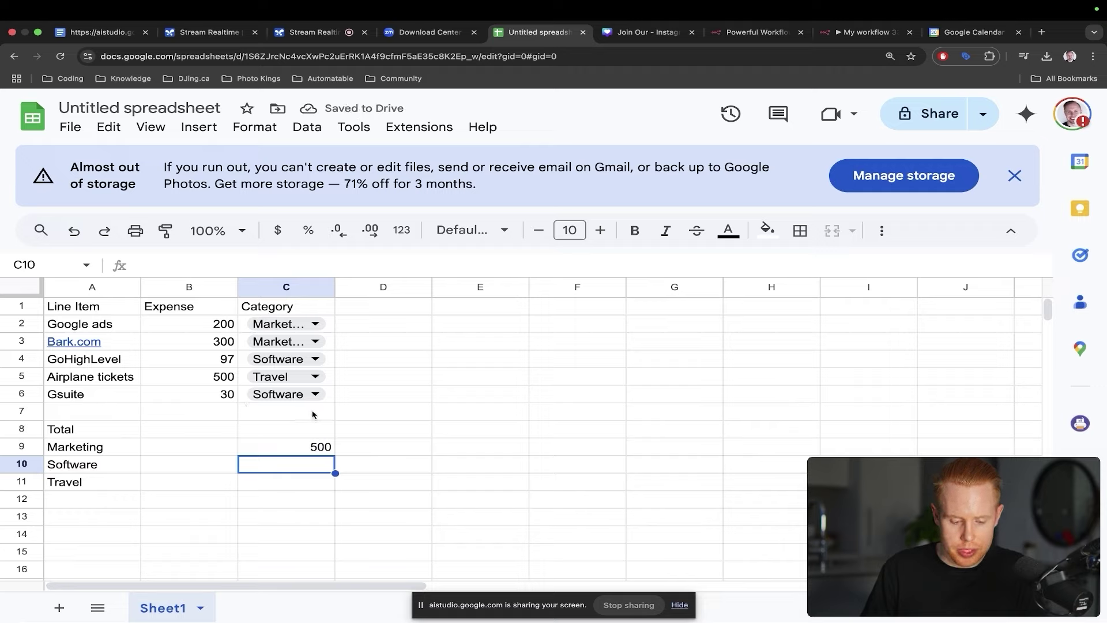
Fill the SUMIF formula from C9 down to C11 for the Software and Travel rows
{"action": "left_click", "coordinate": [316, 452]}
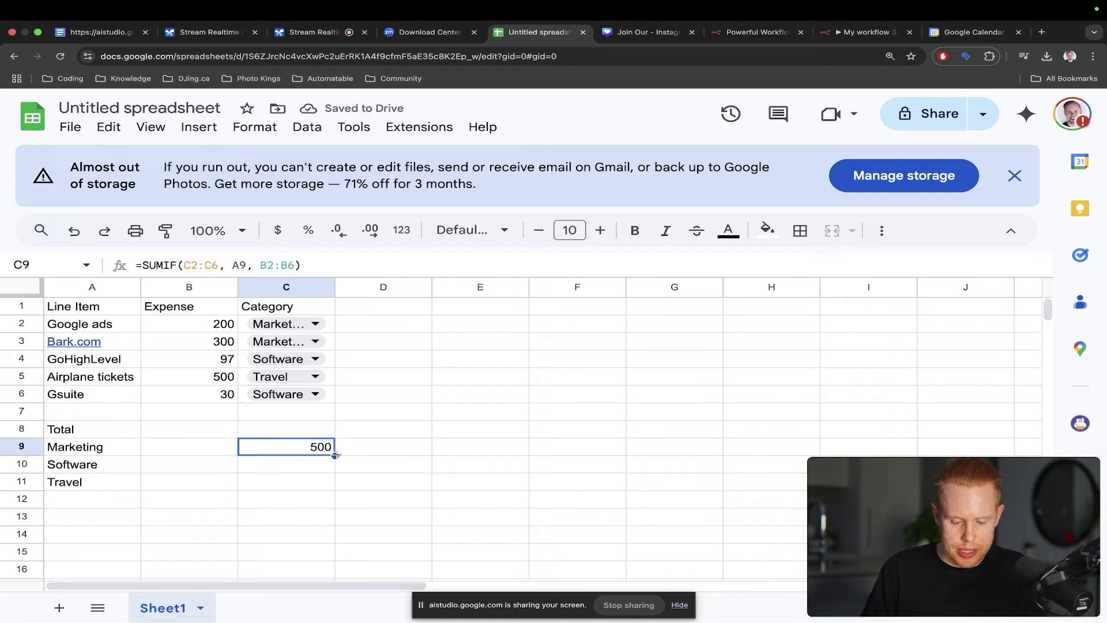
{"action": "left_click_drag", "start_coordinate": [335, 456], "coordinate": [335, 490]}
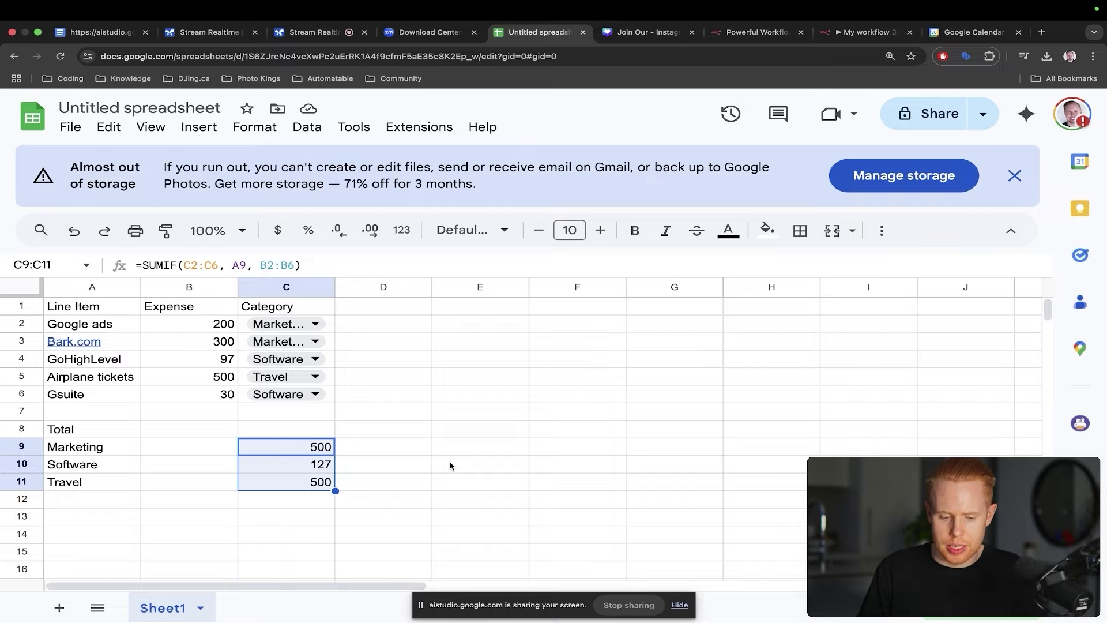
{"action": "left_click", "coordinate": [577, 411]}
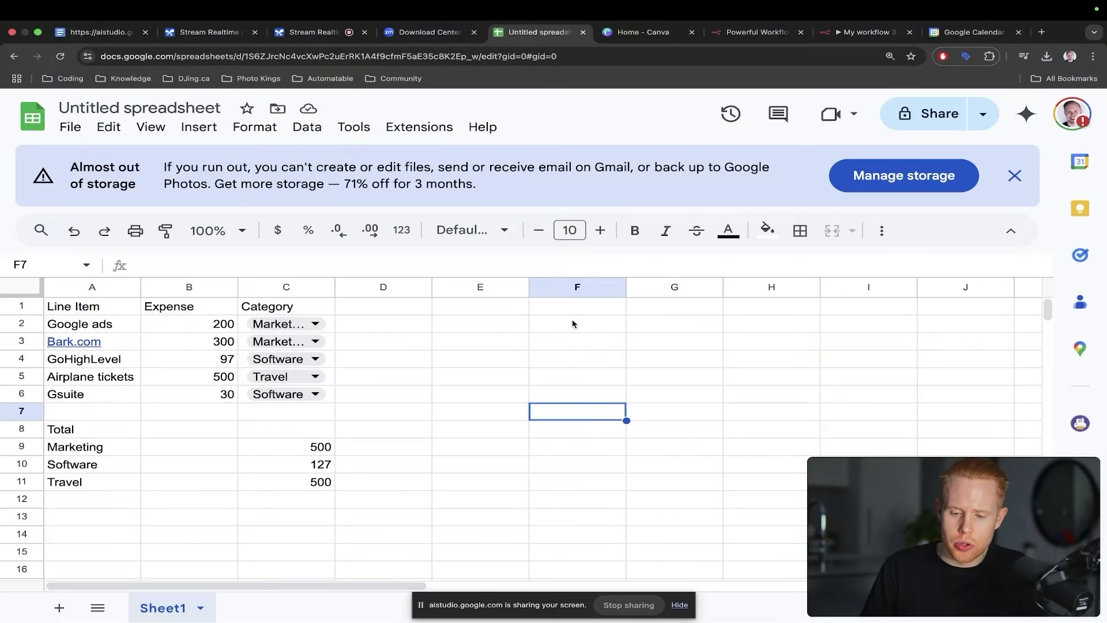
Switch to Canva and create a blank Instagram Post (4:5) design from the social media formats
{"action": "key", "text": "ctrl+Tab"}
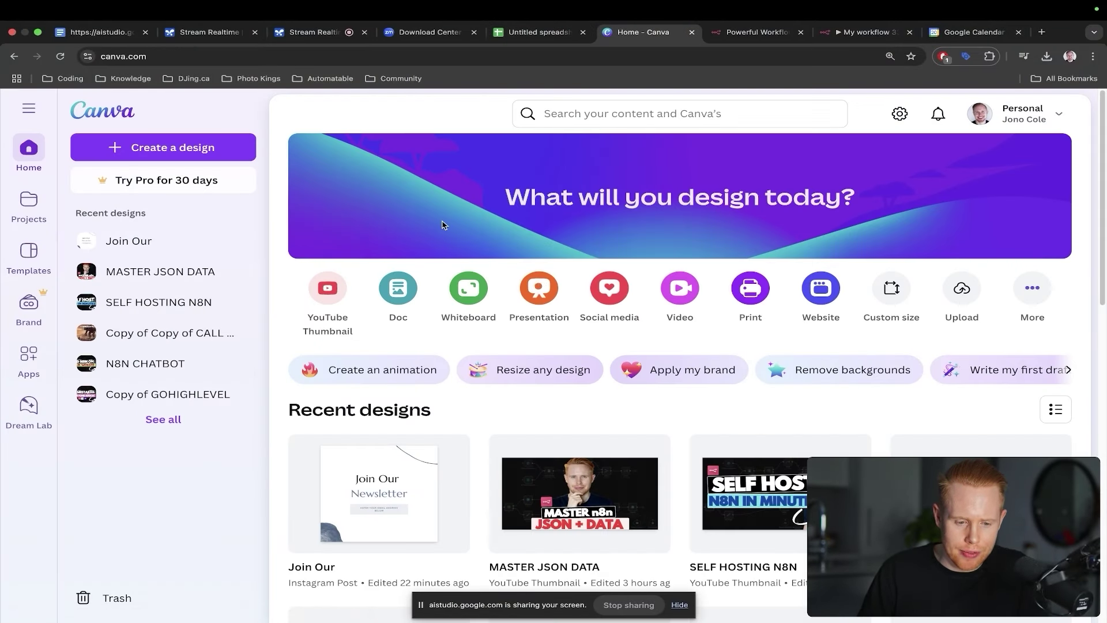
{"action": "key", "text": "ctrl+shift+m"}
{"action": "key", "text": "ctrl+shift+m"}
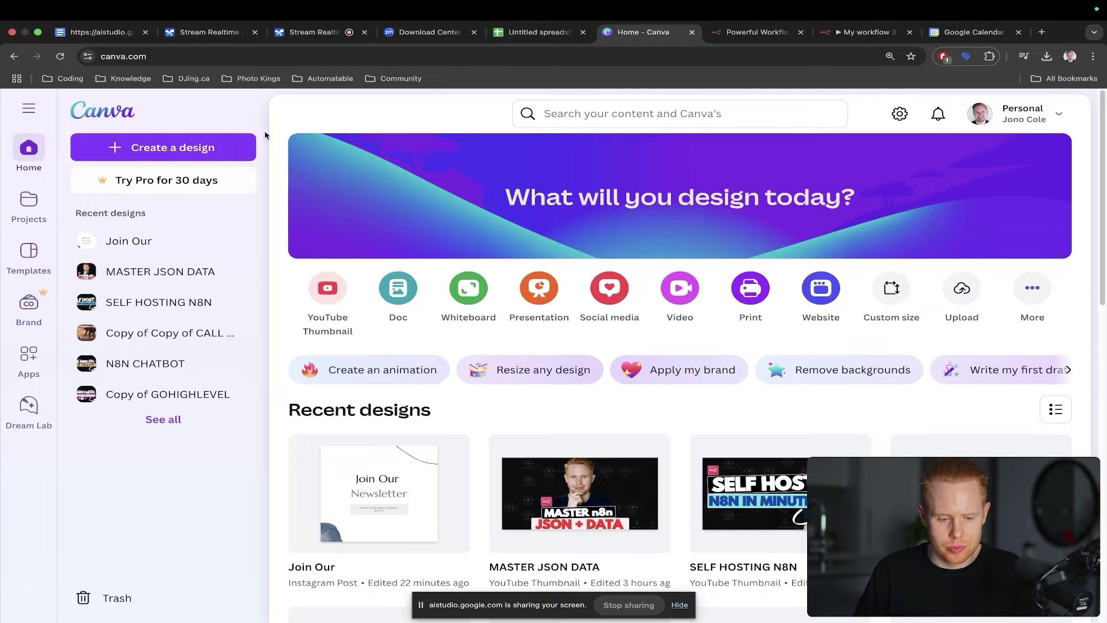
{"action": "left_click", "coordinate": [608, 294]}
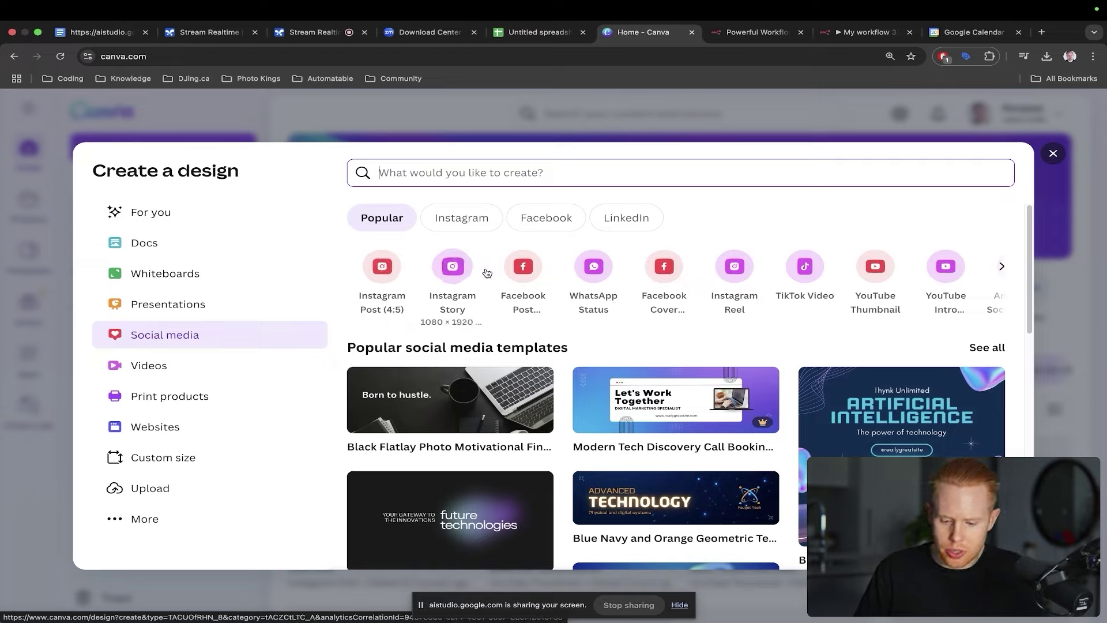
{"action": "scroll", "coordinate": [513, 275], "scroll_direction": "right", "scroll_amount": 2}
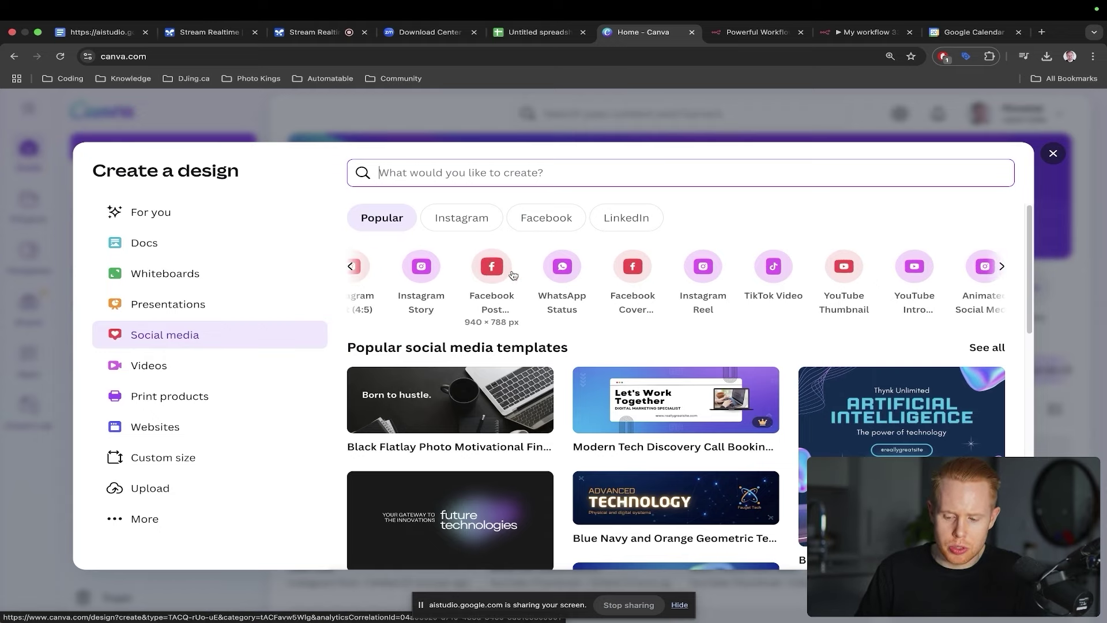
{"action": "scroll", "coordinate": [513, 274], "scroll_direction": "right", "scroll_amount": 5}
{"action": "scroll", "coordinate": [513, 275], "scroll_direction": "left", "scroll_amount": 5}
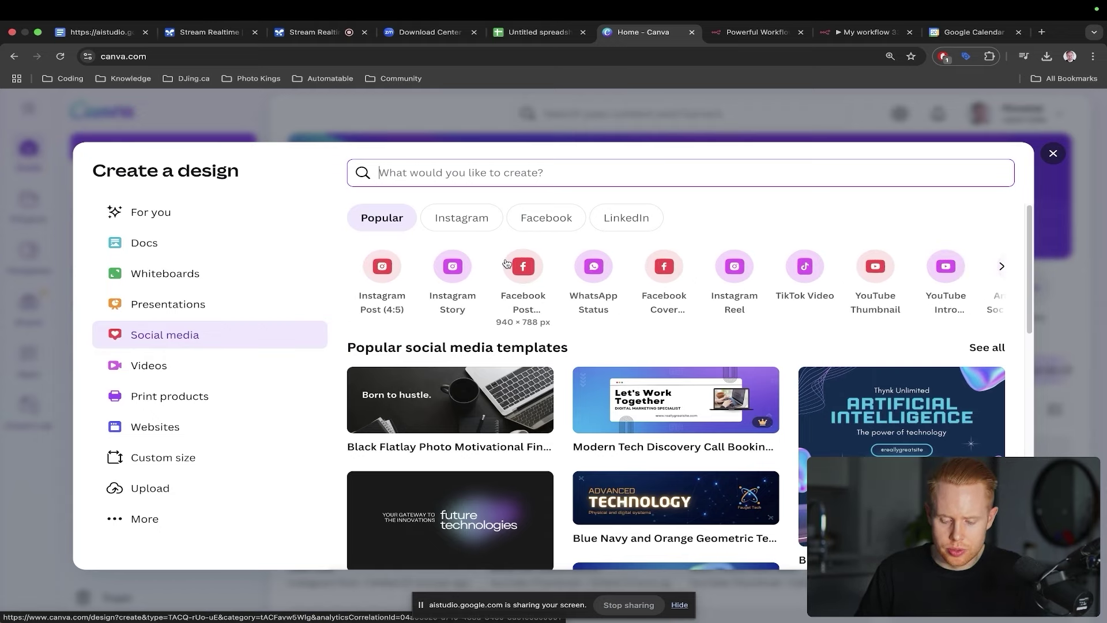
{"action": "left_click", "coordinate": [441, 211]}
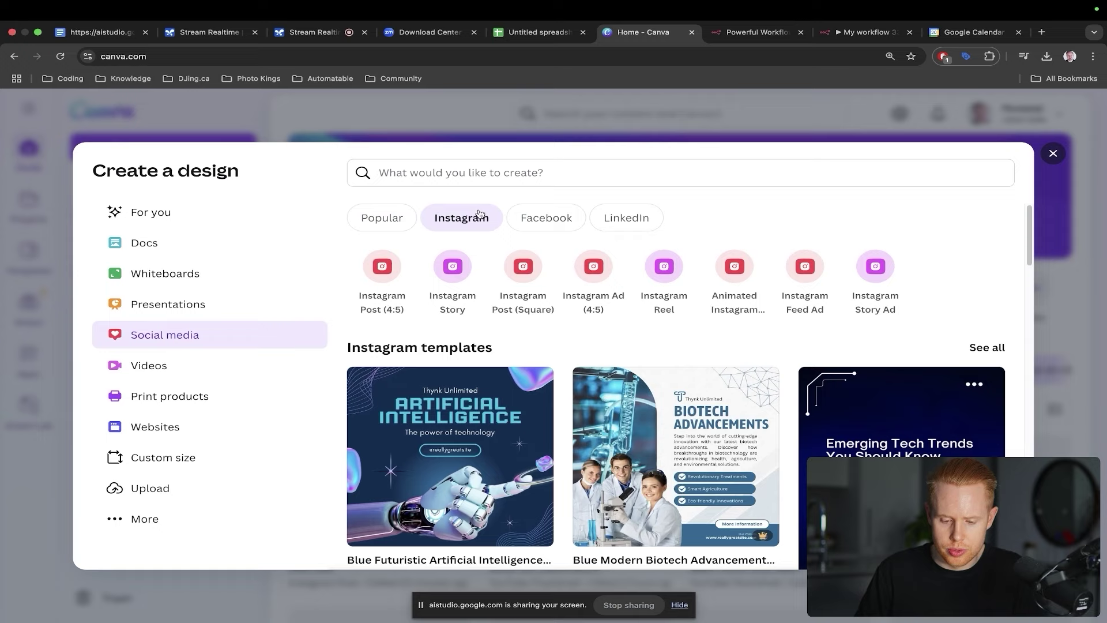
{"action": "left_click", "coordinate": [385, 270]}
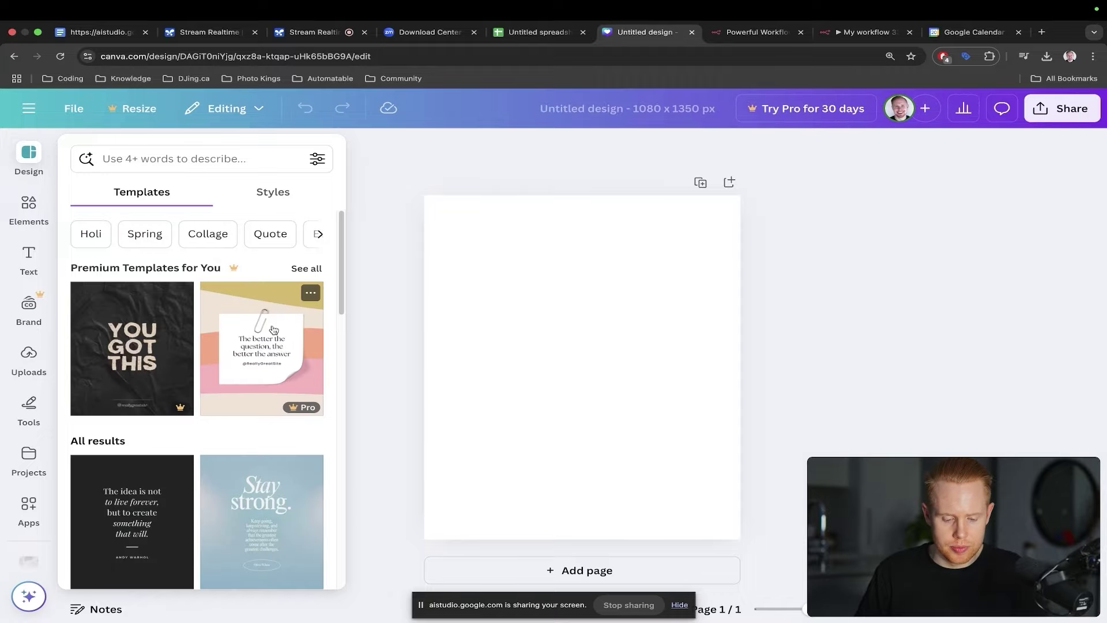
Apply the Photo Red Modern Daily Quote Motivational Instagram Post template to the blank page
{"action": "scroll", "coordinate": [274, 329], "scroll_direction": "down", "scroll_amount": 10}
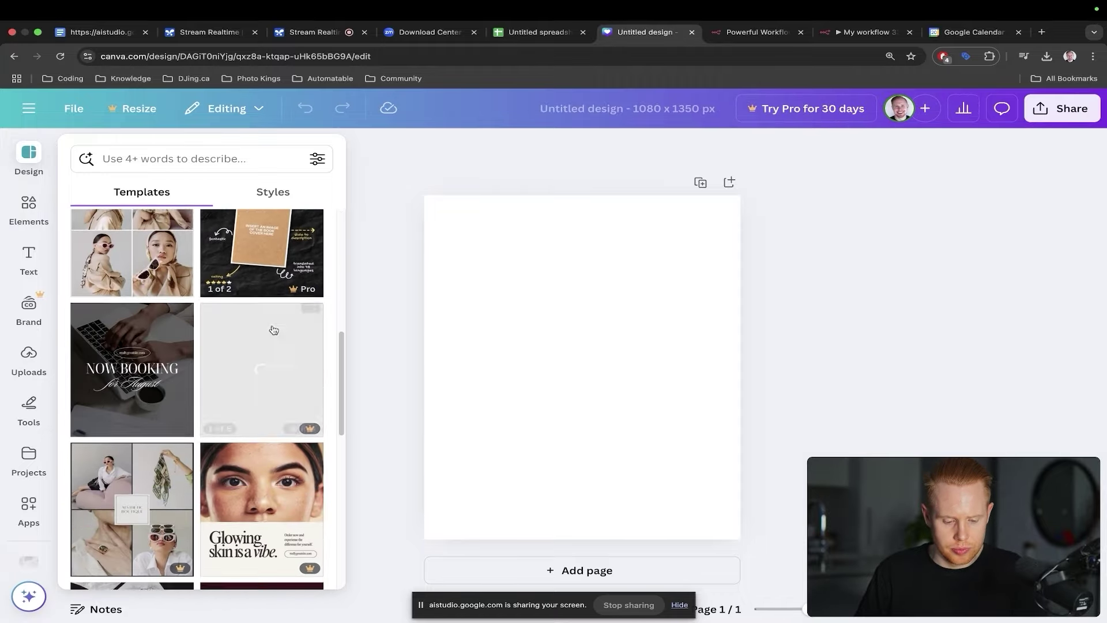
{"action": "scroll", "coordinate": [273, 329], "scroll_direction": "down", "scroll_amount": 8}
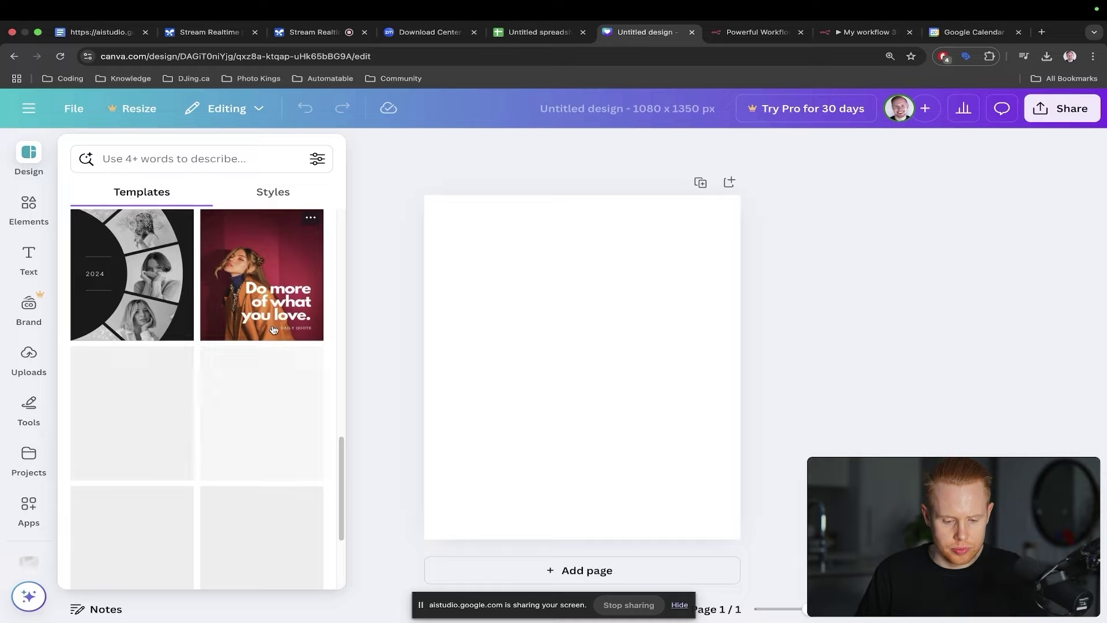
{"action": "scroll", "coordinate": [273, 329], "scroll_direction": "down", "scroll_amount": 4}
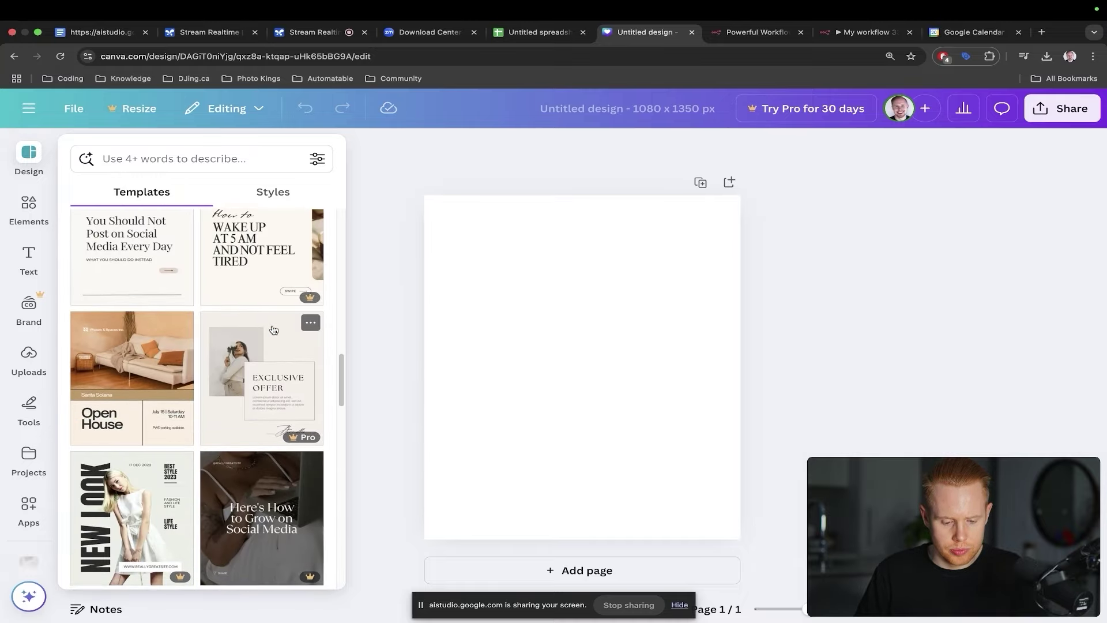
{"action": "scroll", "coordinate": [274, 329], "scroll_direction": "up", "scroll_amount": 3}
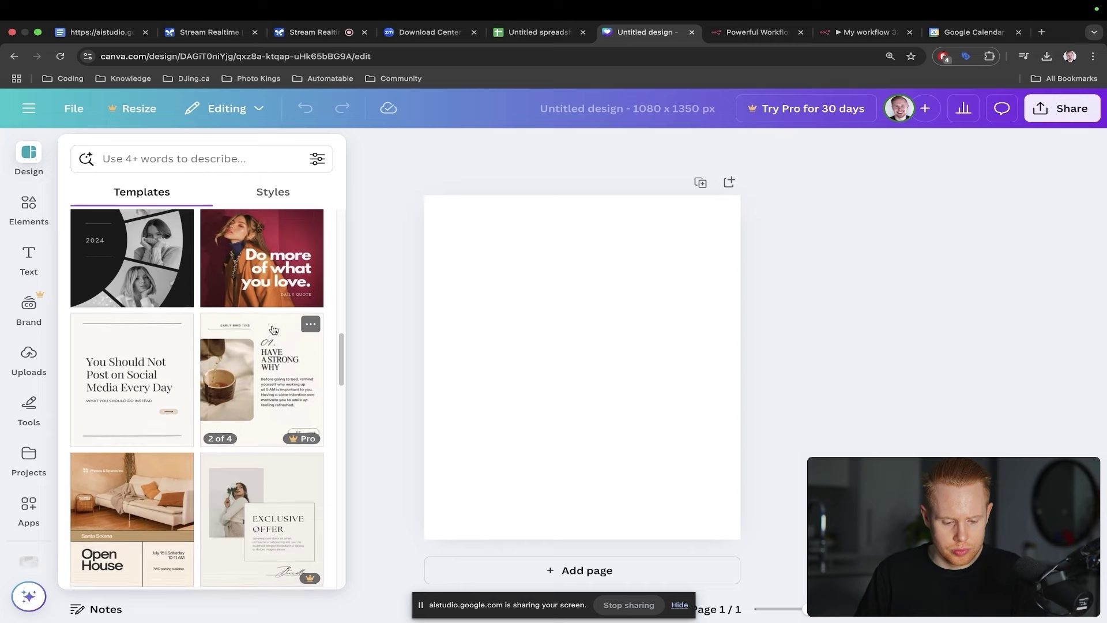
{"action": "scroll", "coordinate": [273, 329], "scroll_direction": "up", "scroll_amount": 1}
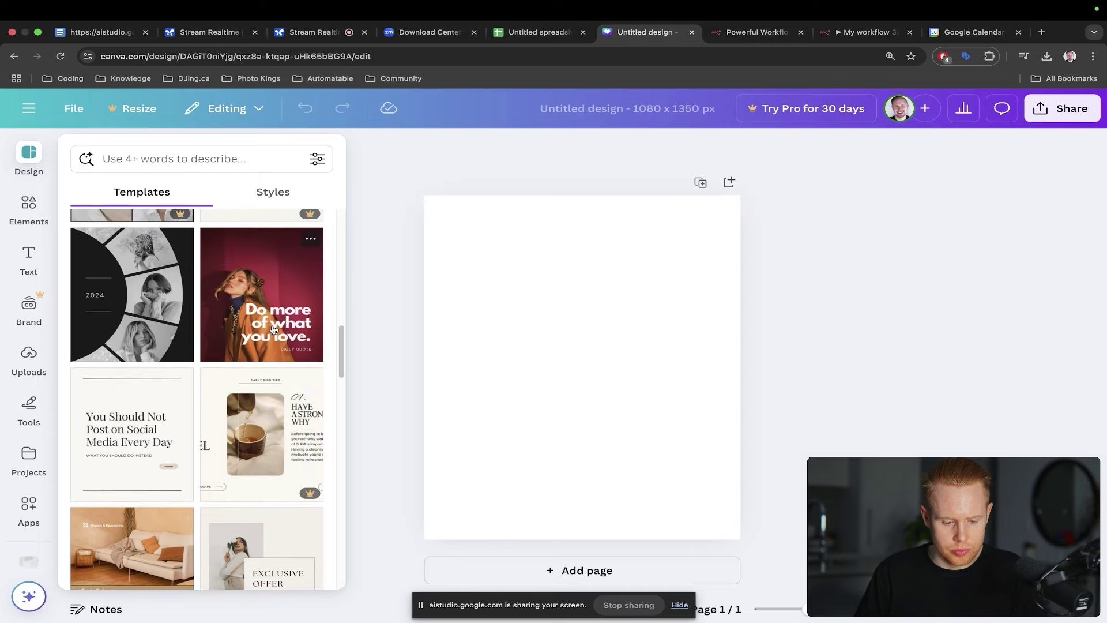
{"action": "left_click", "coordinate": [241, 335]}
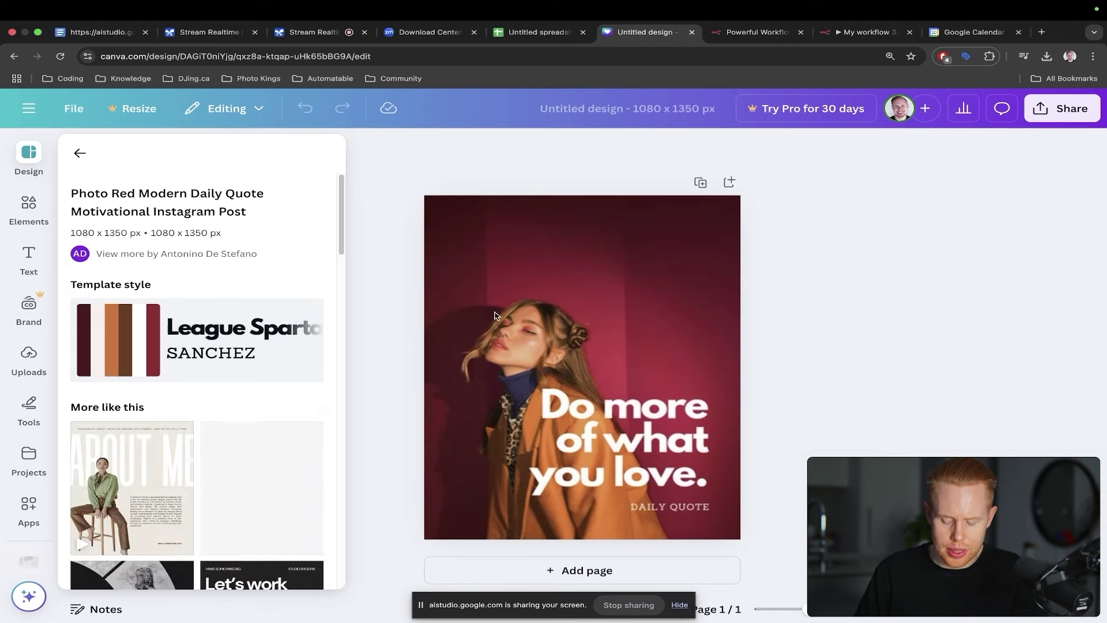
{"action": "left_click", "coordinate": [829, 286]}
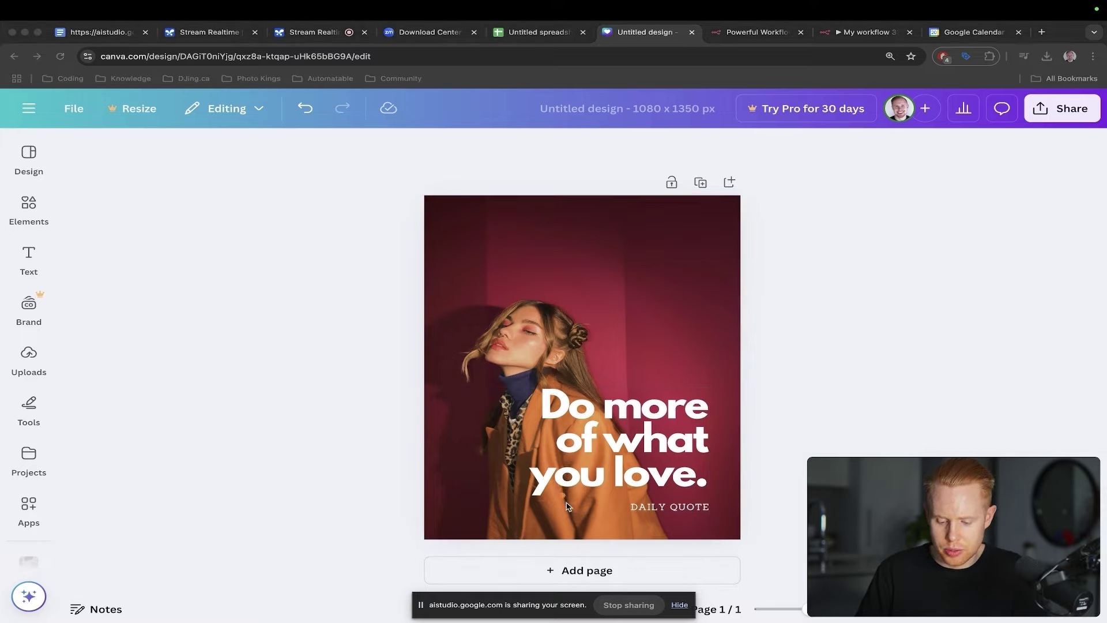
Add a second page with a text box reading "You're Awesome"
{"action": "left_click", "coordinate": [589, 567]}
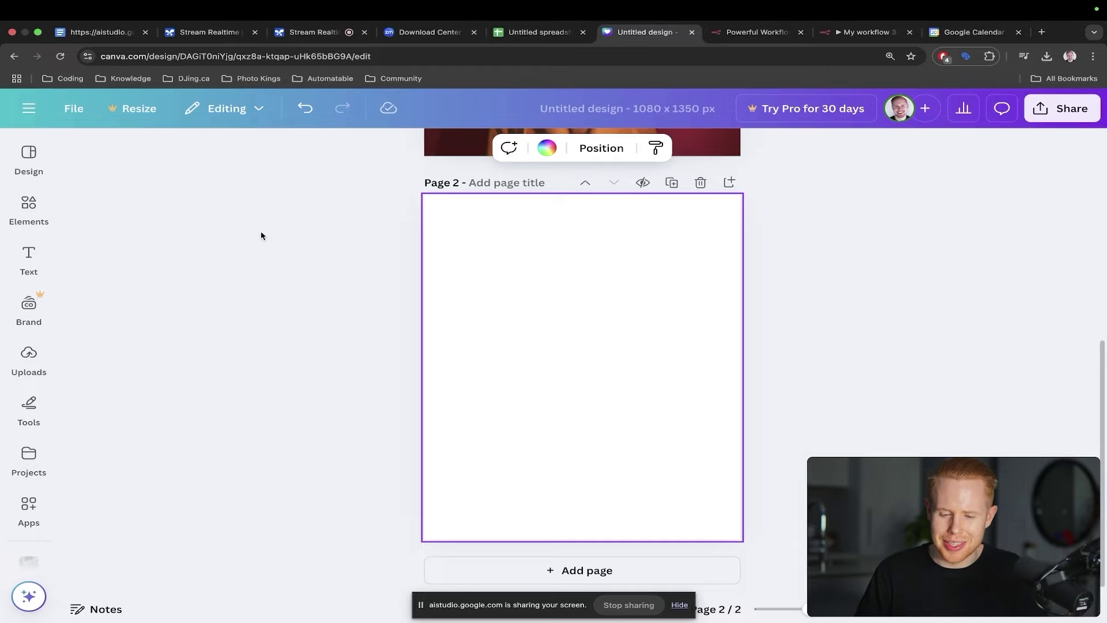
{"action": "left_click", "coordinate": [27, 254]}
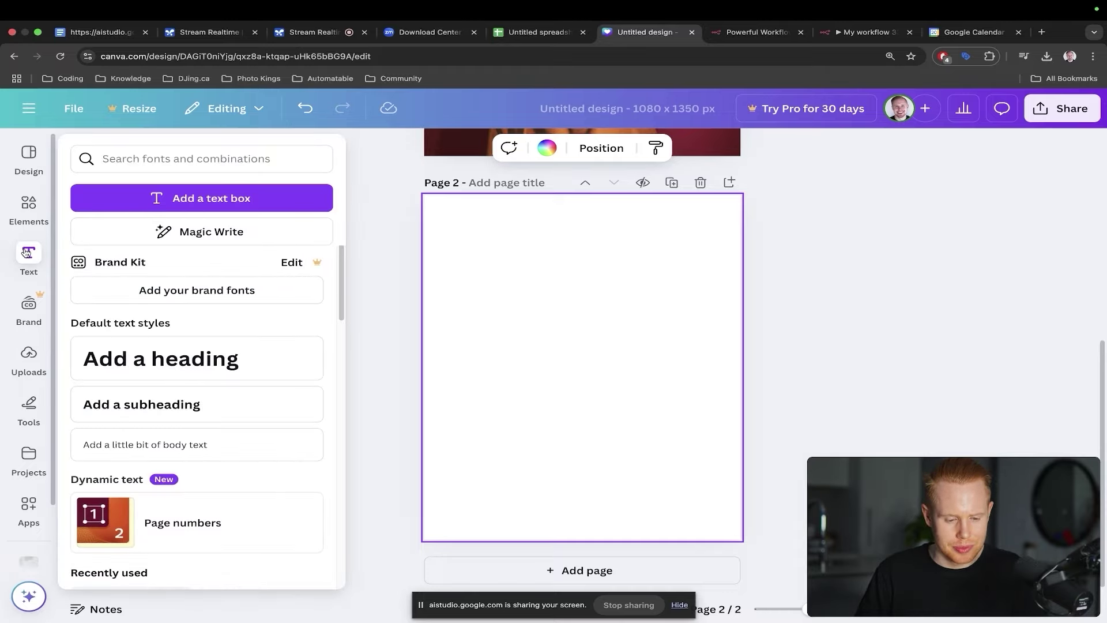
{"action": "left_click", "coordinate": [165, 202]}
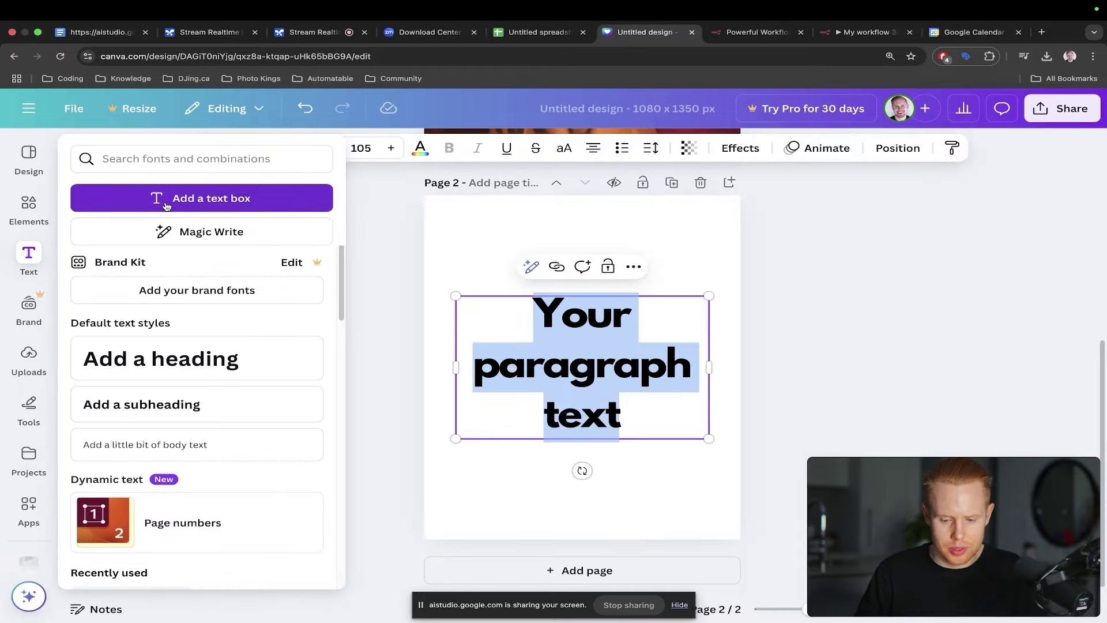
{"action": "type", "text": "Your"}
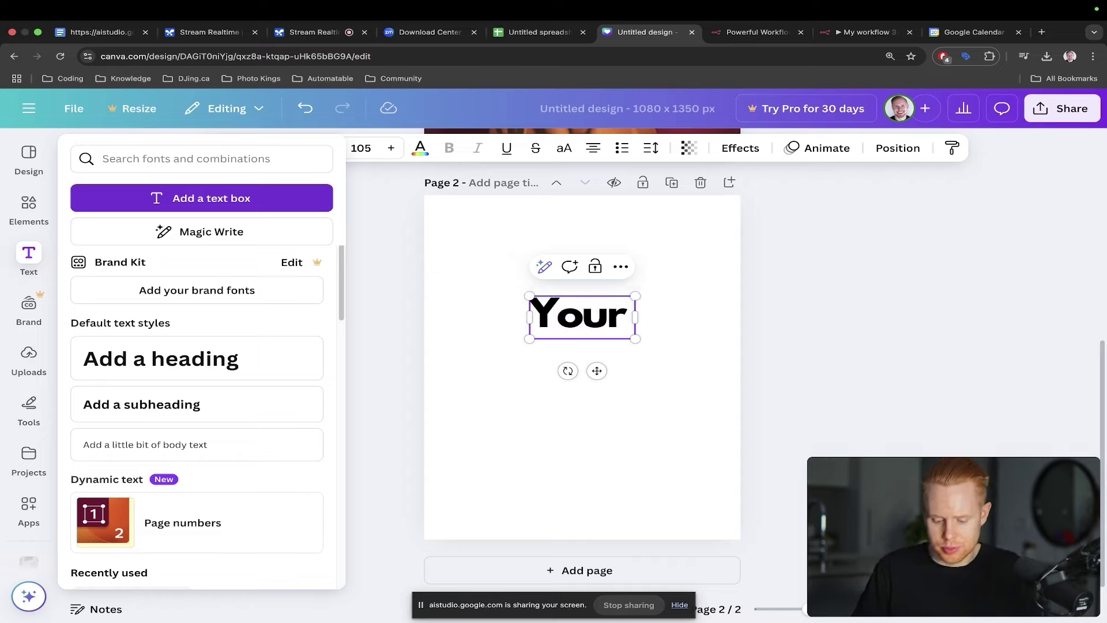
{"action": "key", "text": "BackSpace"}
{"action": "type", "text": "'re Awesome"}
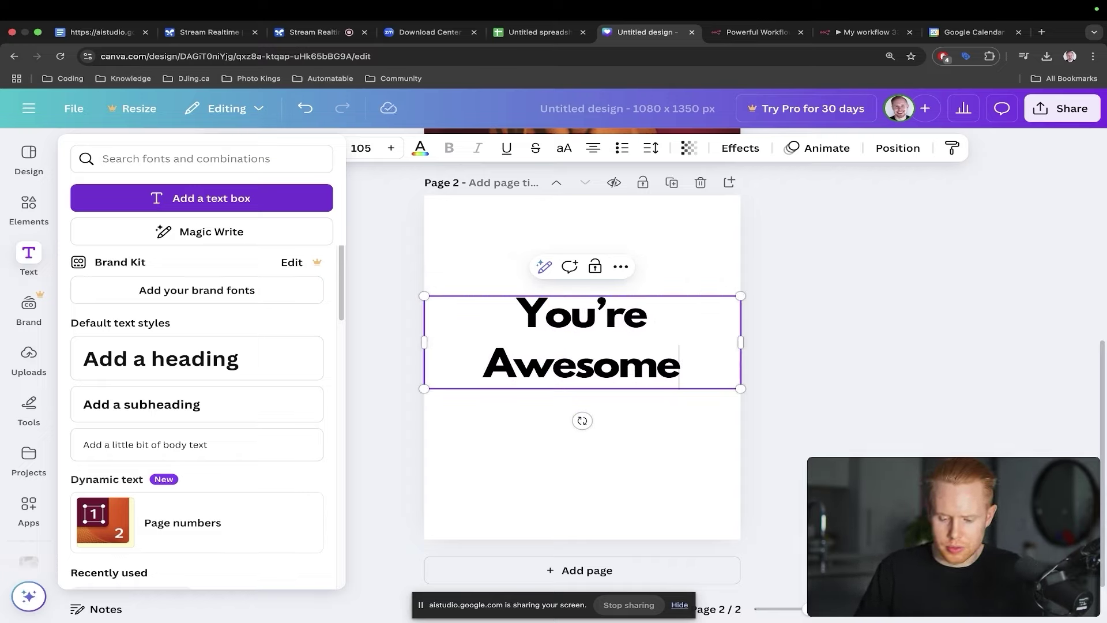
{"action": "left_click", "coordinate": [475, 283]}
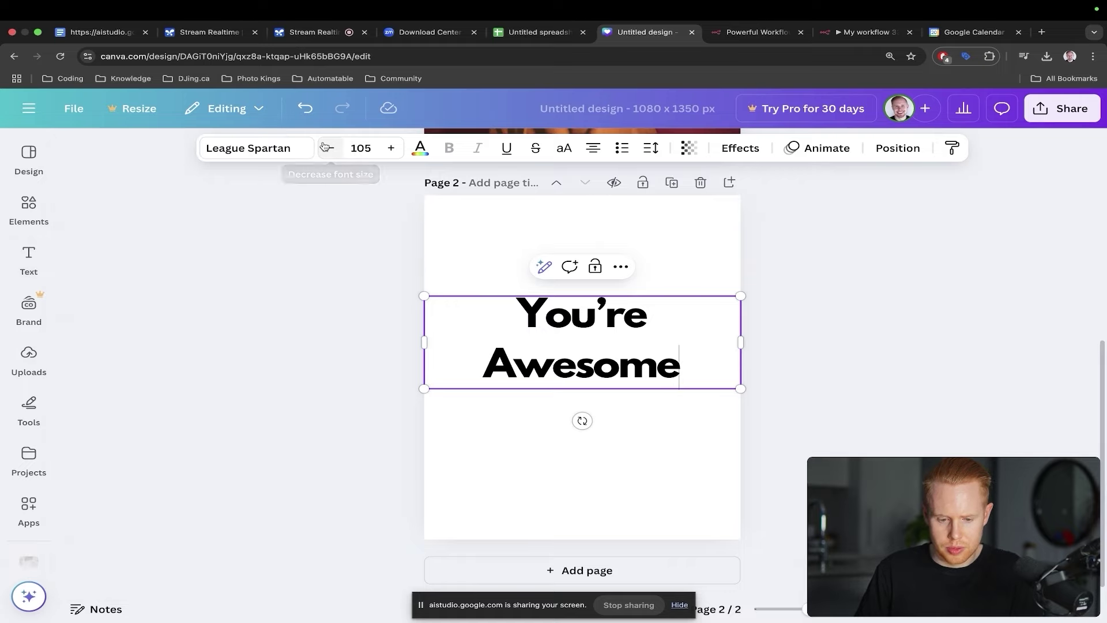
Reduce the font size of the "You're Awesome" text to 90
{"action": "left_click", "coordinate": [328, 147]}
{"action": "left_click", "coordinate": [327, 148]}
{"action": "left_click", "coordinate": [326, 147]}
{"action": "left_click", "coordinate": [326, 147]}
{"action": "left_click", "coordinate": [327, 148]}
{"action": "left_click", "coordinate": [327, 148]}
{"action": "left_click", "coordinate": [327, 148]}
{"action": "left_click", "coordinate": [327, 148]}
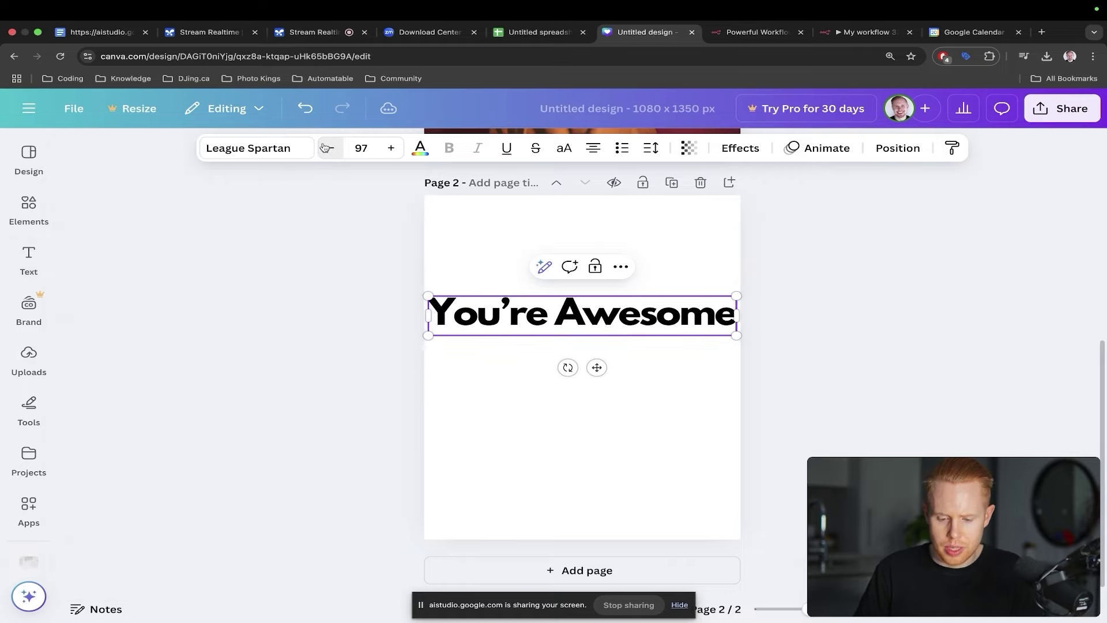
{"action": "left_click", "coordinate": [327, 148]}
{"action": "left_click", "coordinate": [327, 148]}
{"action": "left_click", "coordinate": [327, 148]}
{"action": "left_click", "coordinate": [327, 147]}
{"action": "left_click", "coordinate": [327, 147]}
{"action": "left_click", "coordinate": [327, 148]}
{"action": "left_click", "coordinate": [326, 148]}
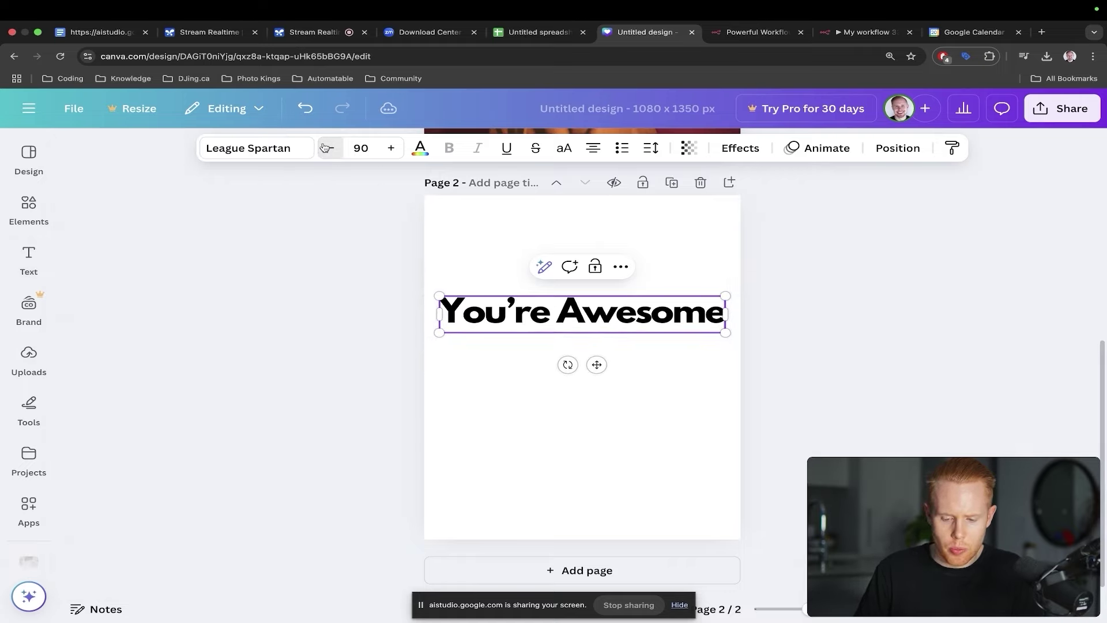
Move the "You're Awesome" text slightly down the page, keeping it horizontally centred
{"action": "left_click", "coordinate": [311, 263]}
{"action": "left_click", "coordinate": [572, 304]}
{"action": "left_click_drag", "start_coordinate": [572, 304], "coordinate": [574, 341]}
{"action": "left_click", "coordinate": [783, 333]}
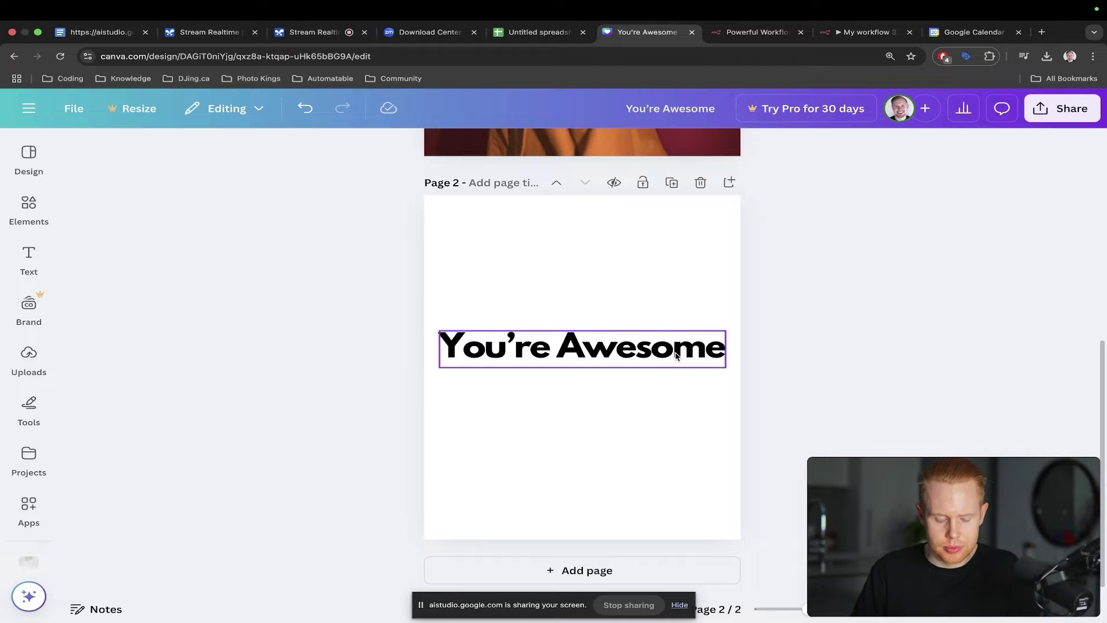
Add a subheading to page 2 and position it just below the "You're Awesome" text
{"action": "left_click", "coordinate": [46, 263]}
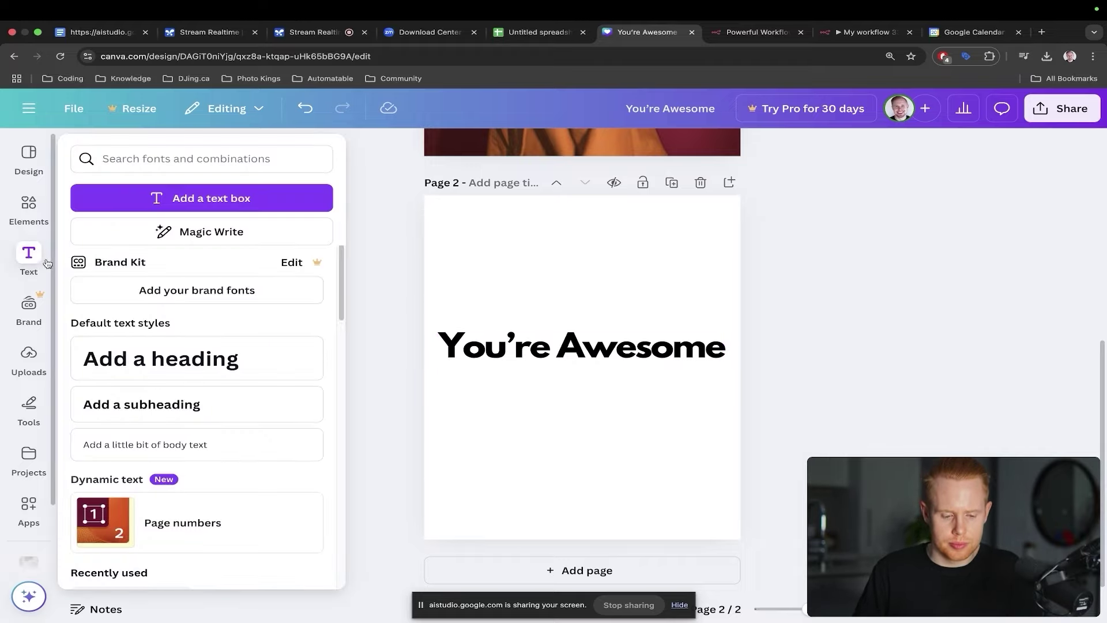
{"action": "left_click", "coordinate": [127, 409]}
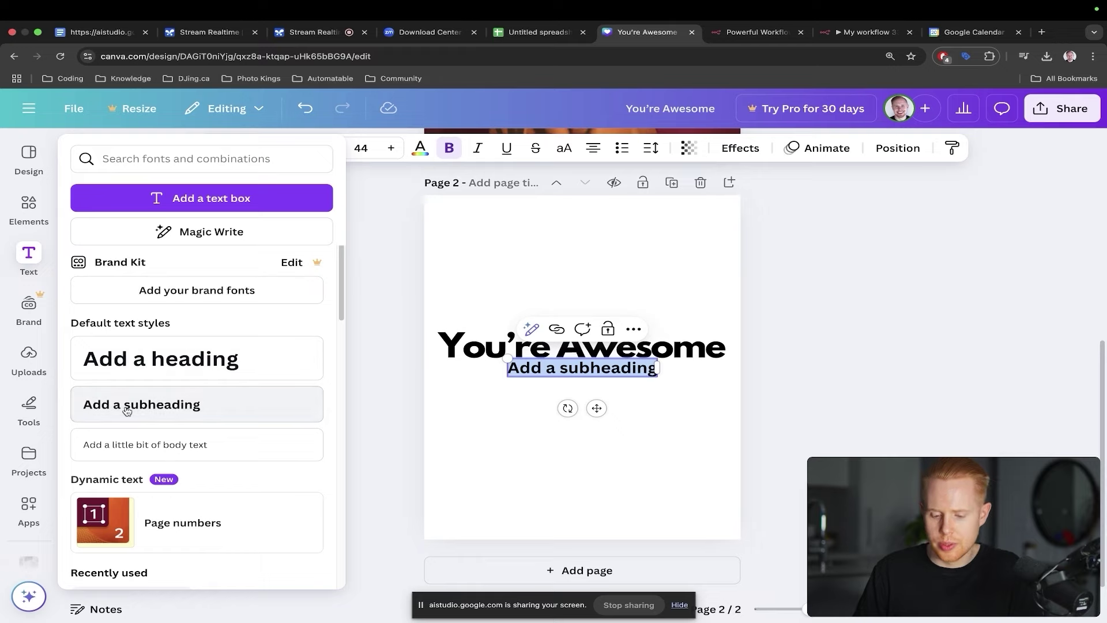
{"action": "left_click", "coordinate": [687, 403]}
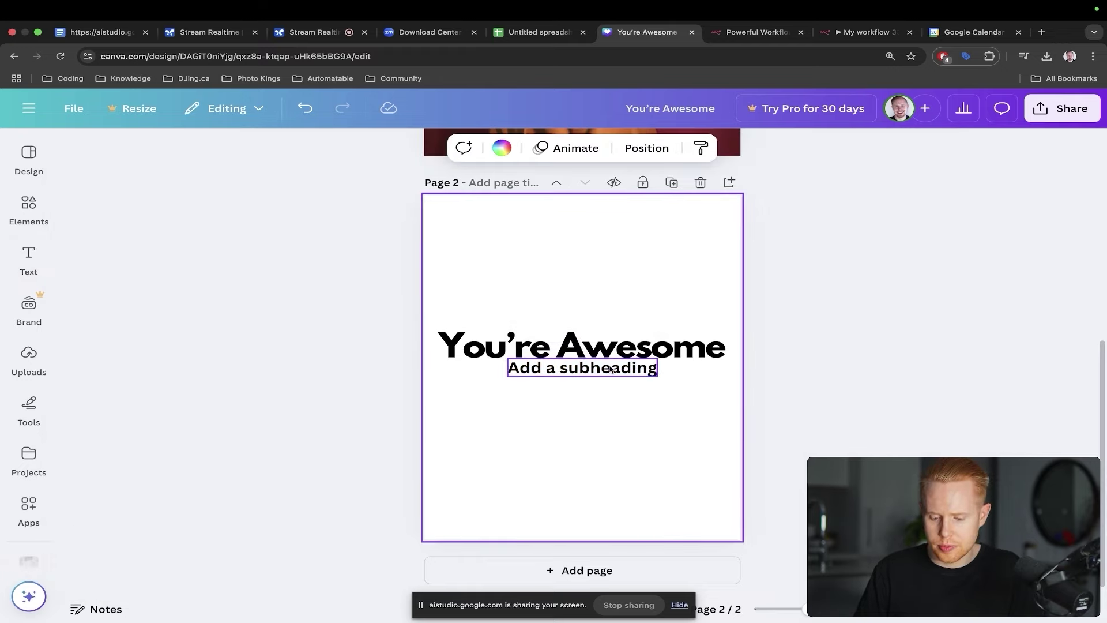
{"action": "left_click_drag", "start_coordinate": [611, 368], "coordinate": [609, 378]}
Replace the subheading's placeholder with a hyphen and the author's first name, undoing the automatic bullet formatting
{"action": "double_click", "coordinate": [610, 378]}
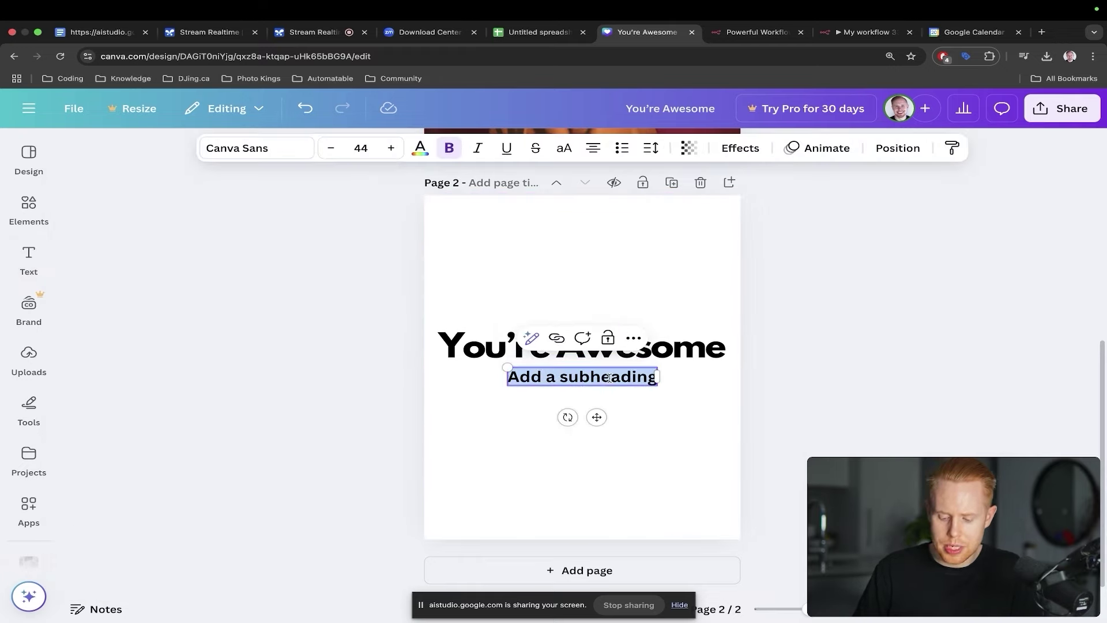
{"action": "key", "text": "BackSpace"}
{"action": "key", "text": "super+shift+8"}
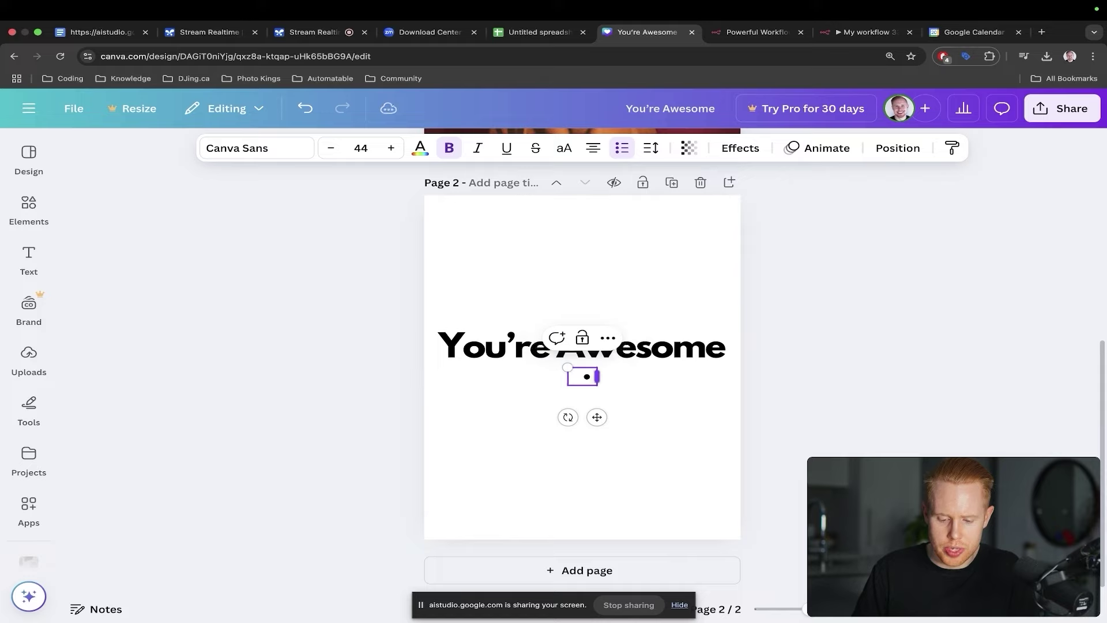
{"action": "key", "text": "super+z"}
{"action": "key", "text": "super+shift+z"}
{"action": "key", "text": "super+z"}
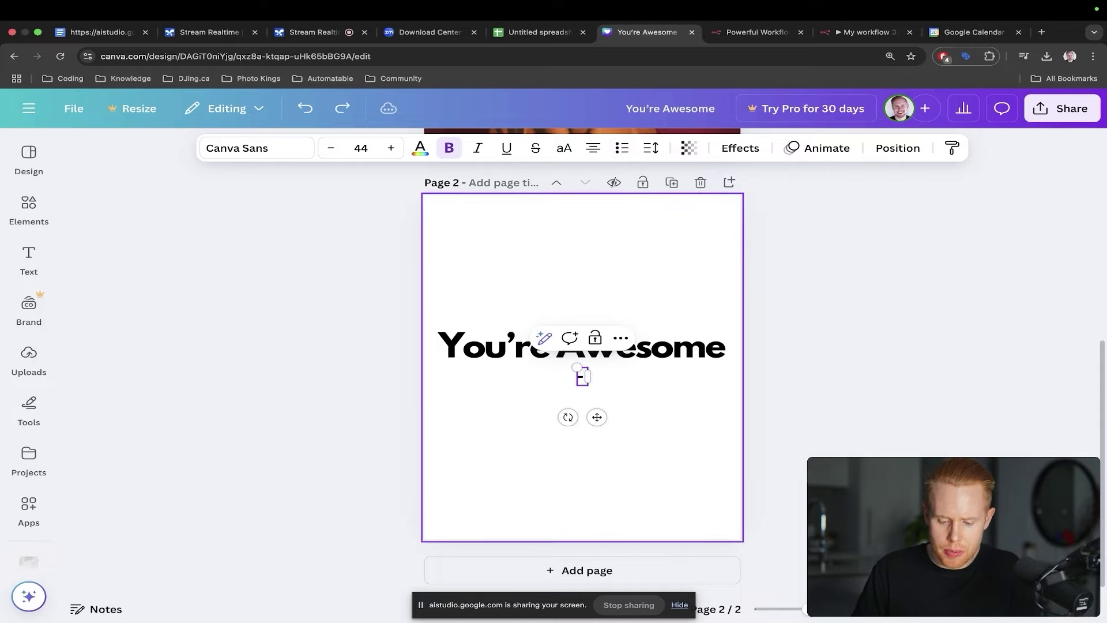
{"action": "type", "text": "- Dave"}
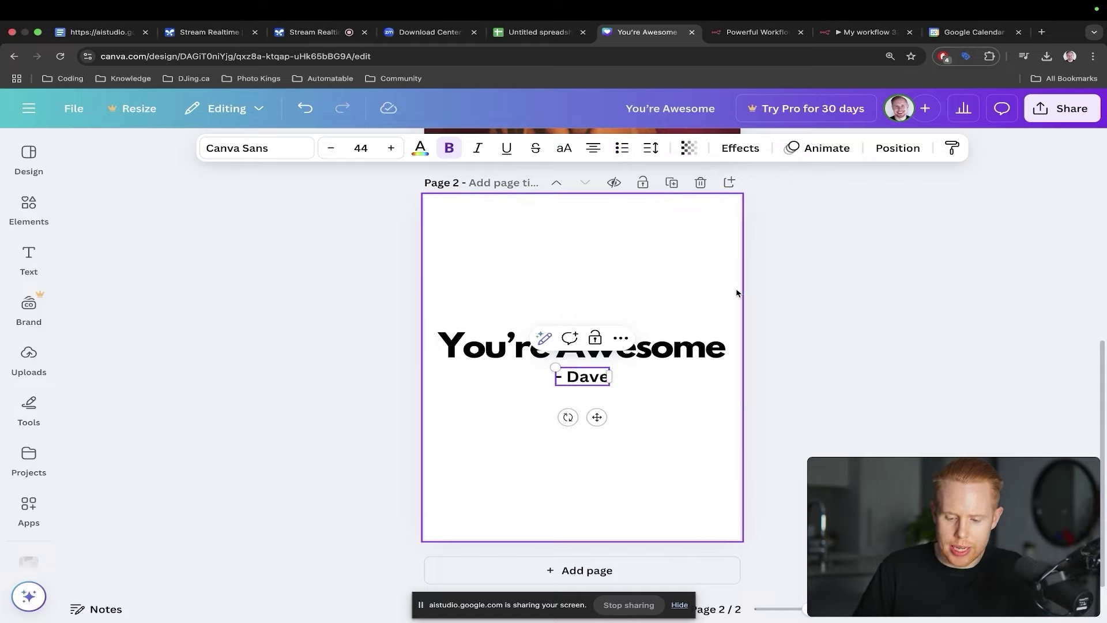
{"action": "left_click", "coordinate": [736, 293]}
{"action": "left_click", "coordinate": [776, 289]}
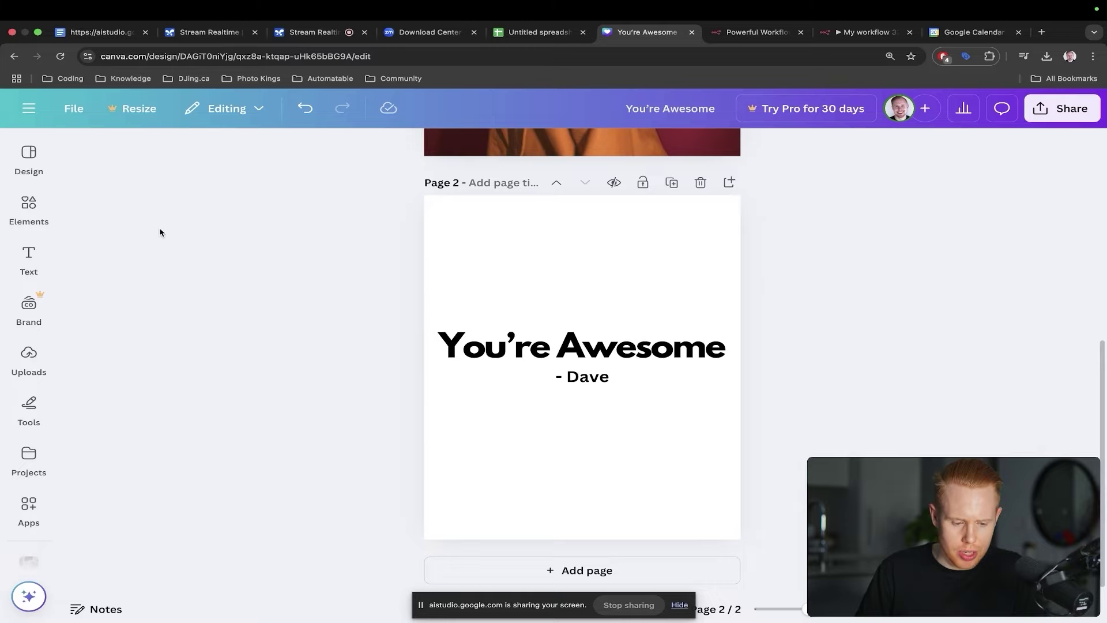
Add the recently used laurel wreath graphic, shrink it, and centre it above the "You're Awesome" text
{"action": "left_click", "coordinate": [30, 208]}
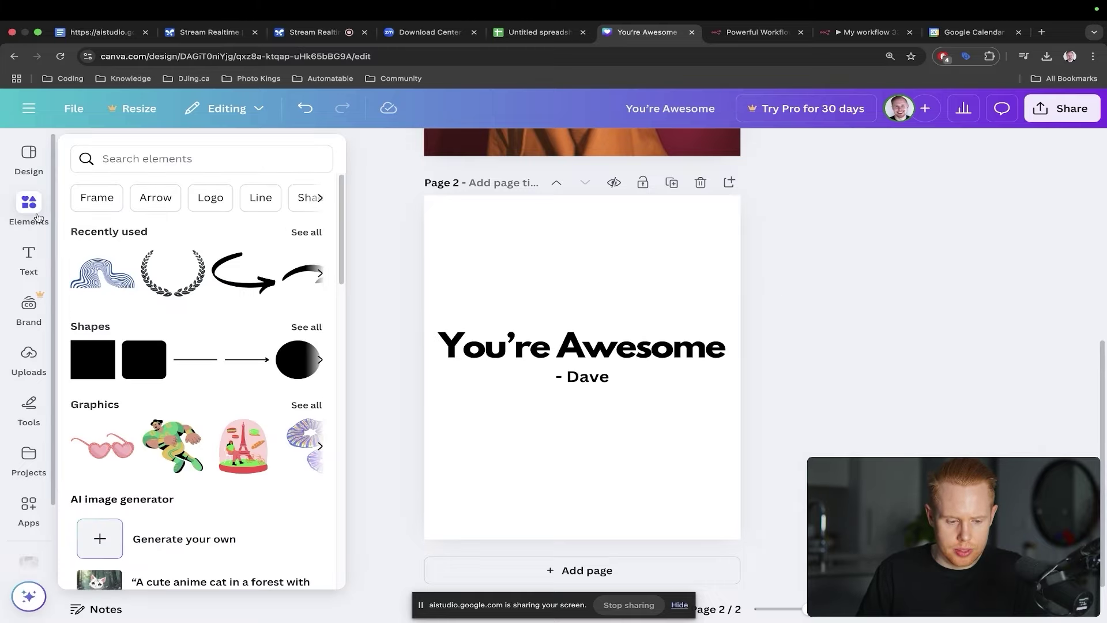
{"action": "left_click_drag", "start_coordinate": [184, 254], "coordinate": [552, 246]}
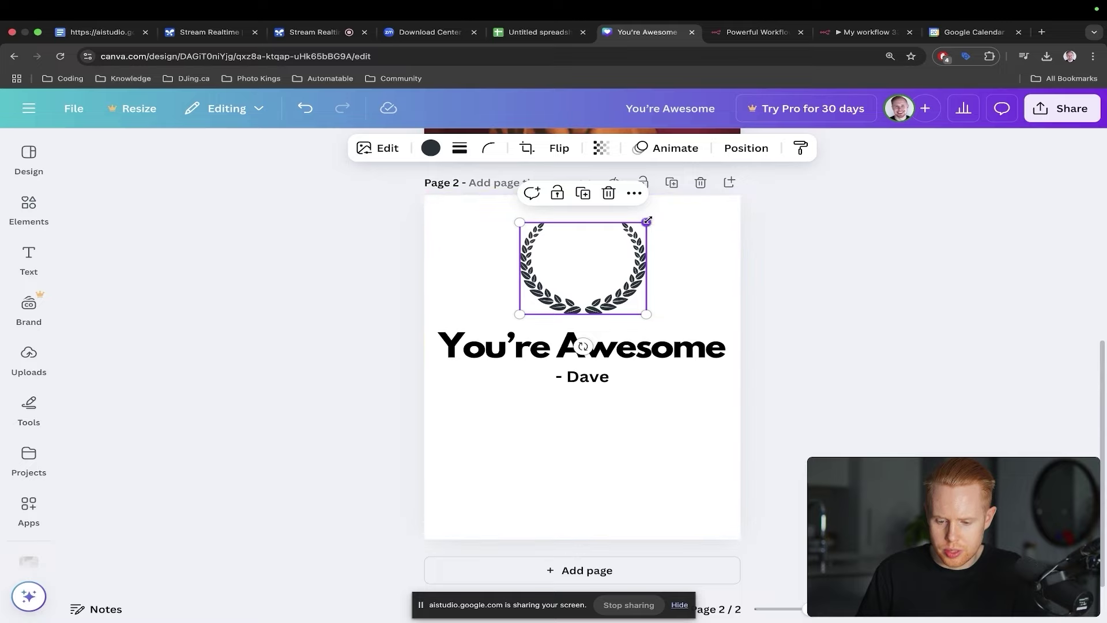
{"action": "left_click_drag", "start_coordinate": [646, 223], "coordinate": [588, 257]}
{"action": "left_click_drag", "start_coordinate": [558, 292], "coordinate": [585, 295]}
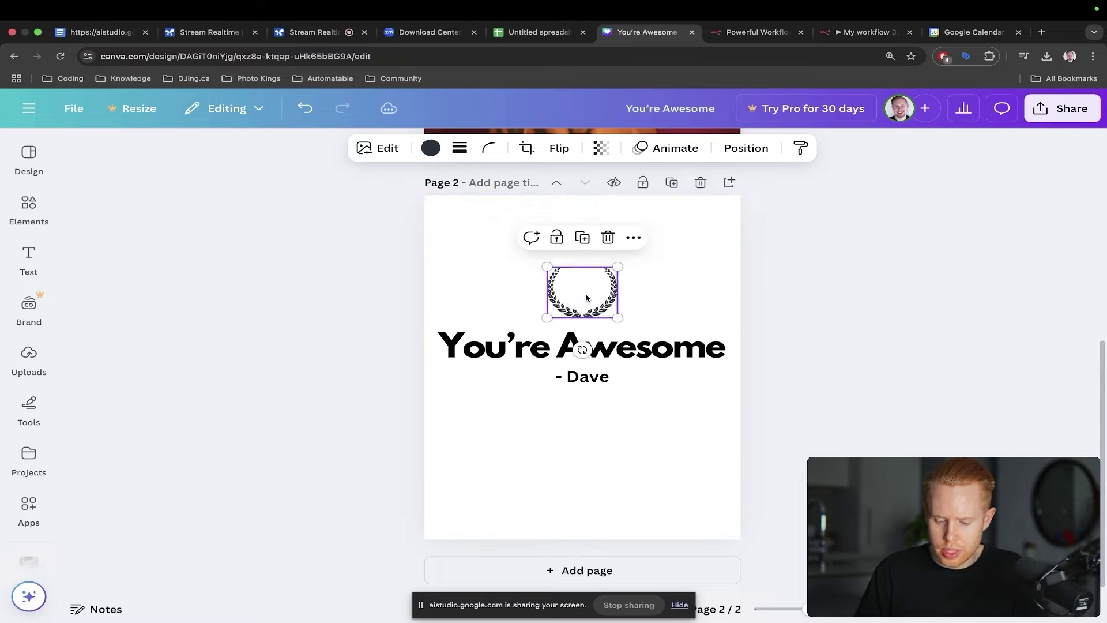
{"action": "left_click", "coordinate": [708, 276]}
{"action": "left_click", "coordinate": [791, 275]}
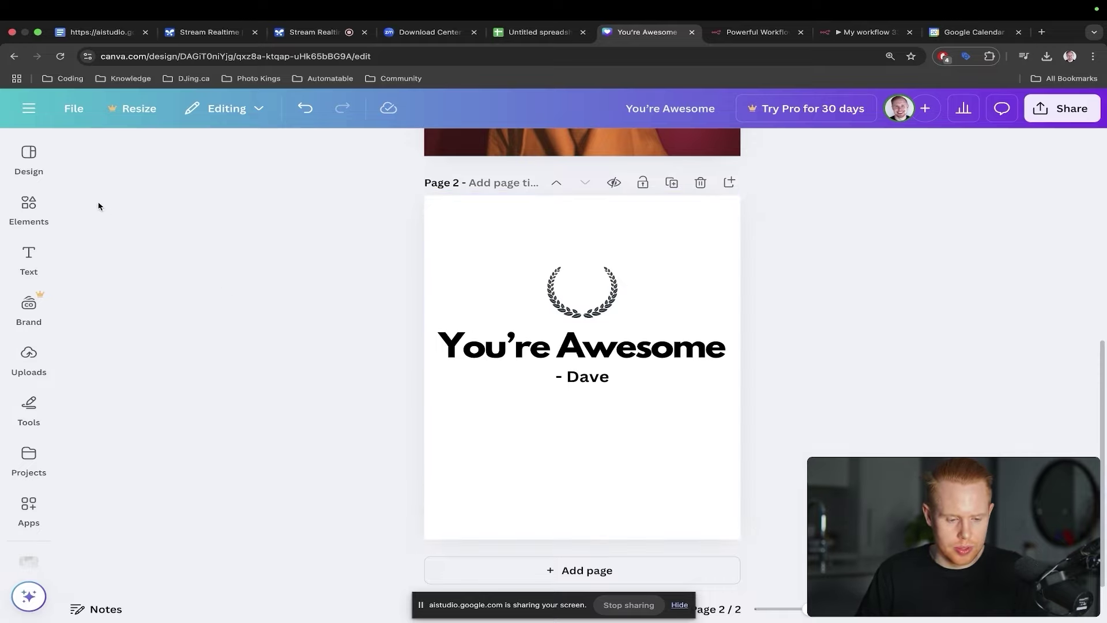
Search the elements library for "abstract background"
{"action": "left_click", "coordinate": [38, 210]}
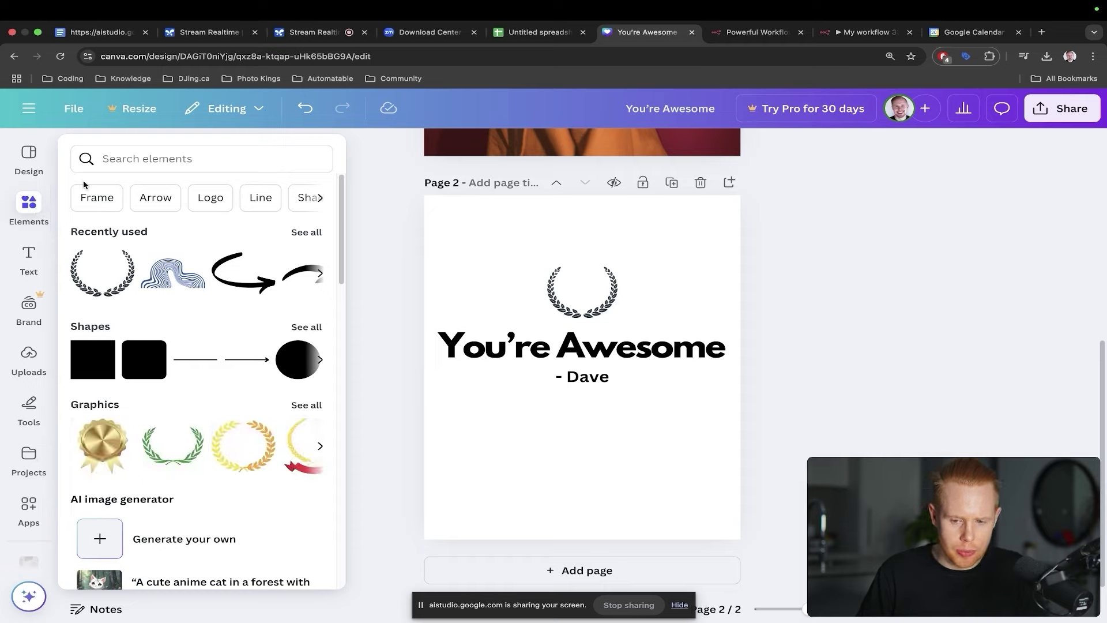
{"action": "left_click", "coordinate": [114, 161]}
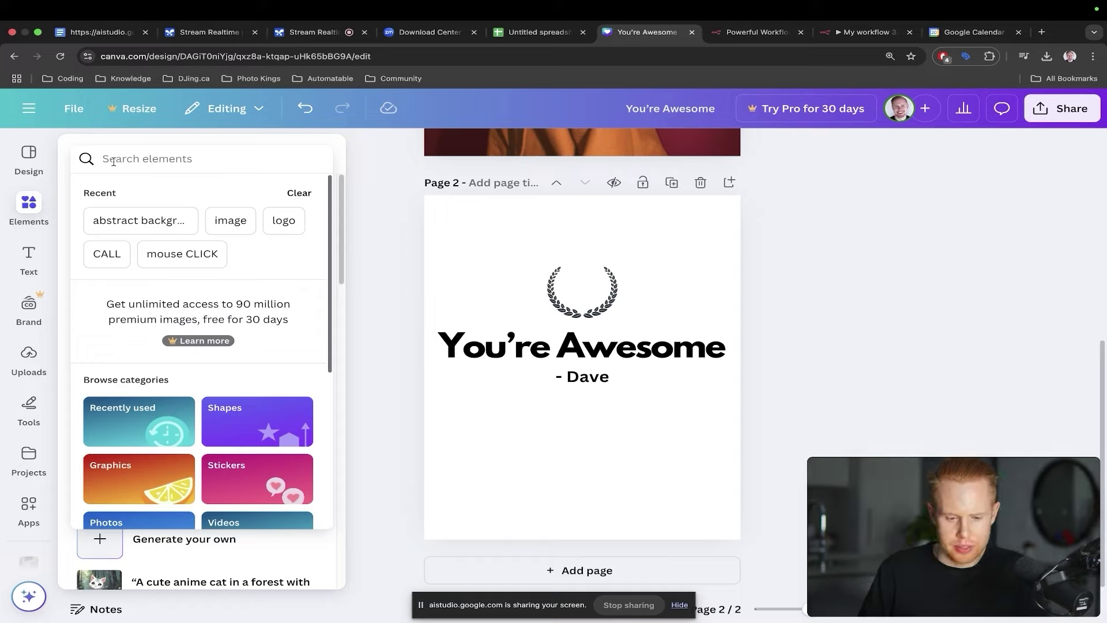
{"action": "left_click", "coordinate": [114, 161]}
{"action": "type", "text": "abstrac"}
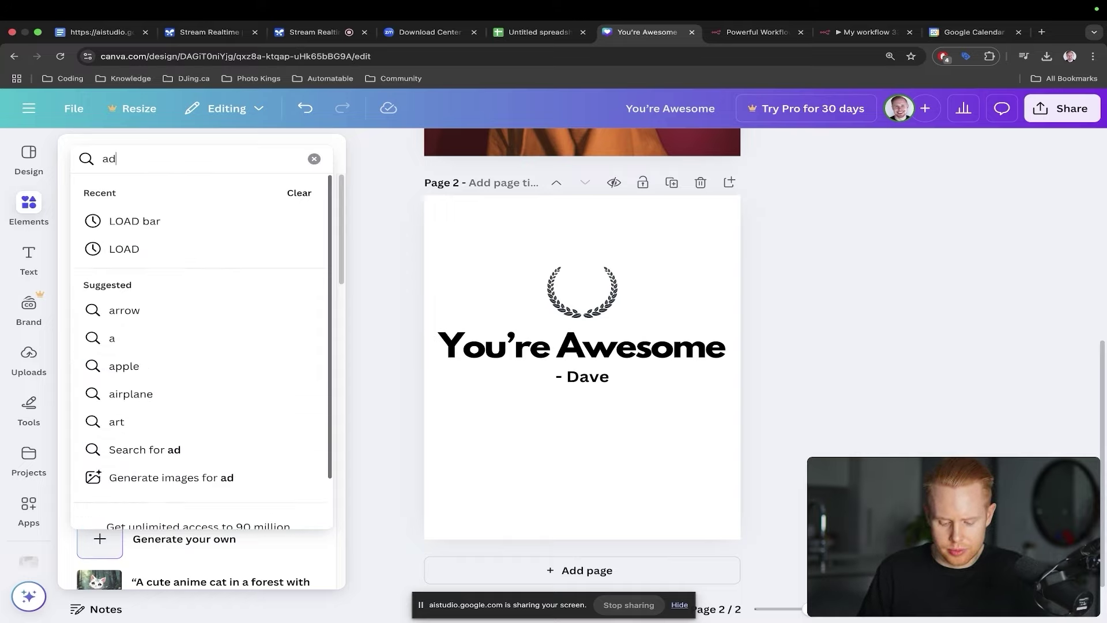
{"action": "type", "text": "t background"}
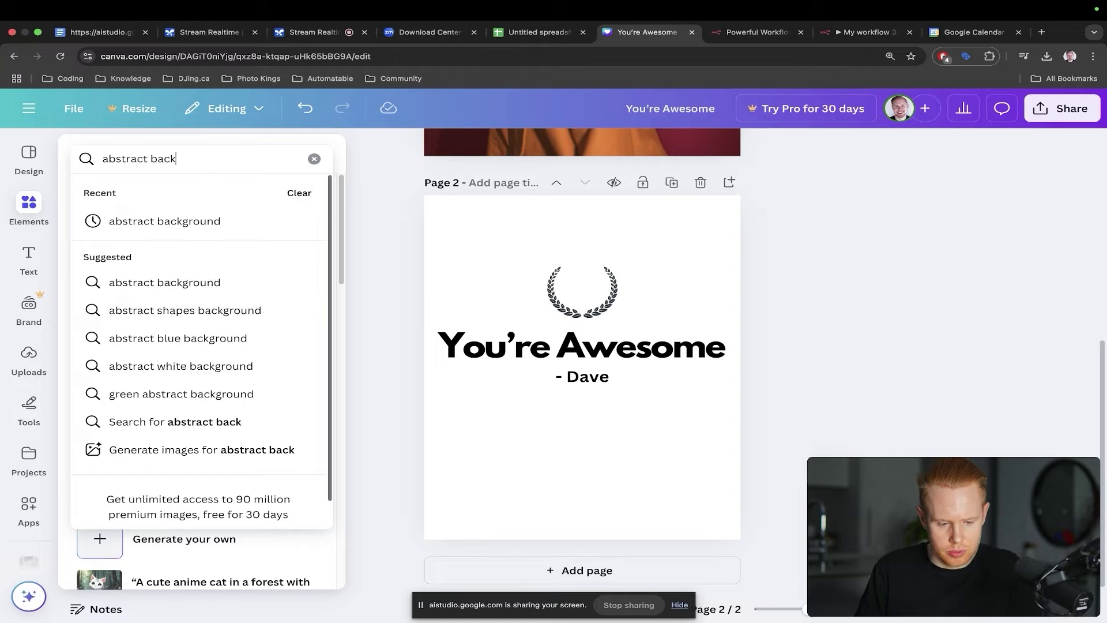
{"action": "key", "text": "Return"}
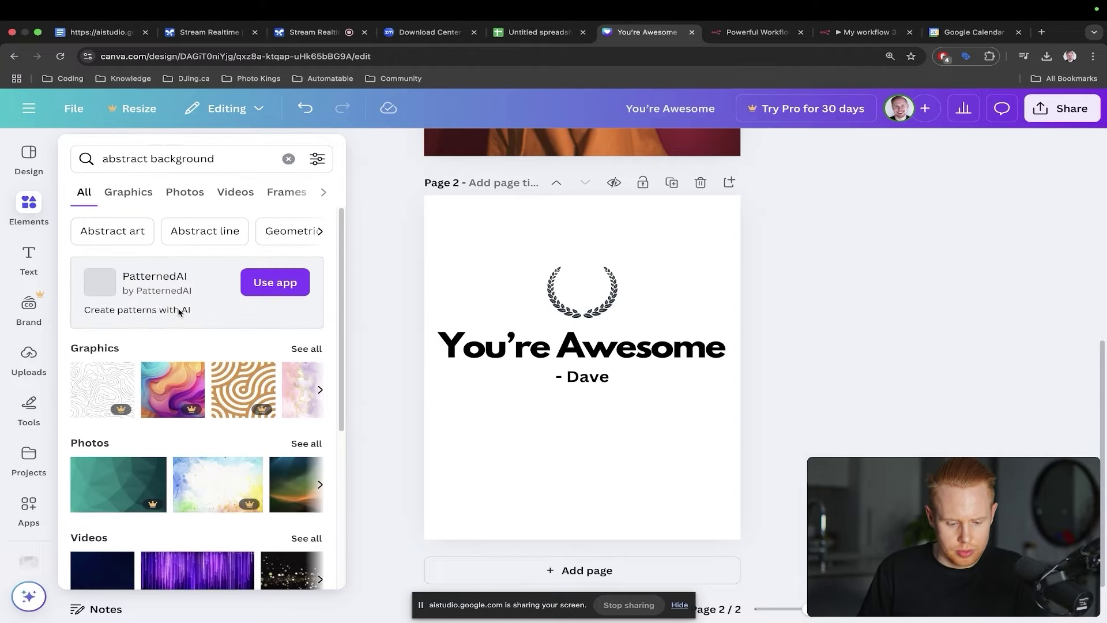
Browse the abstract background graphics and place the beige one with brown shapes and white curved lines on page 2
{"action": "scroll", "coordinate": [180, 312], "scroll_direction": "down", "scroll_amount": 5}
{"action": "scroll", "coordinate": [179, 312], "scroll_direction": "up", "scroll_amount": 3}
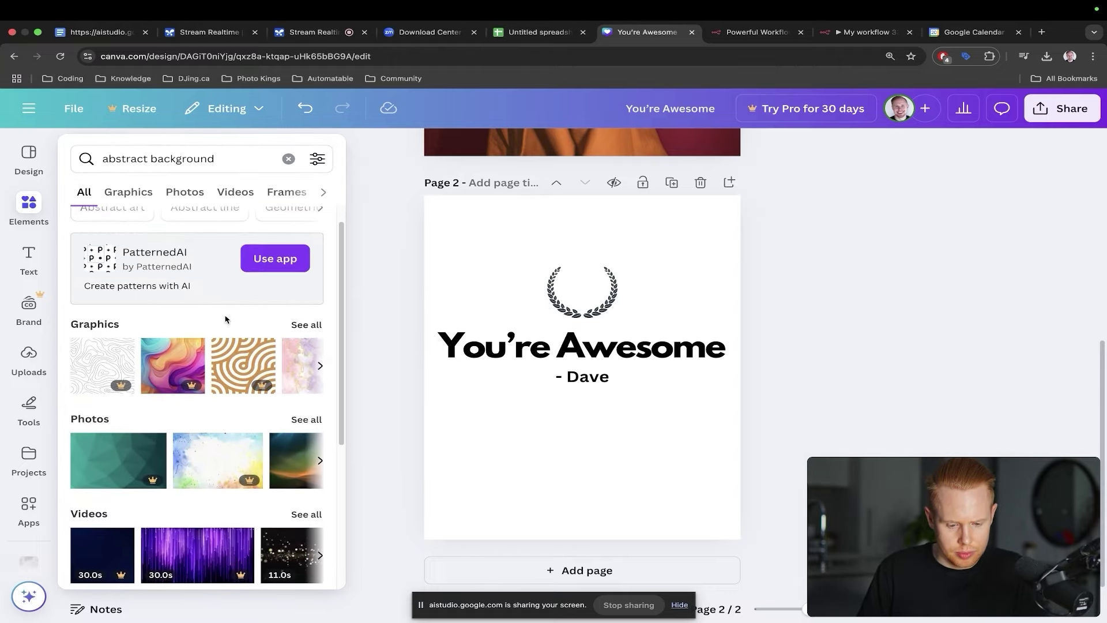
{"action": "left_click", "coordinate": [310, 326]}
{"action": "scroll", "coordinate": [310, 328], "scroll_direction": "down", "scroll_amount": 5}
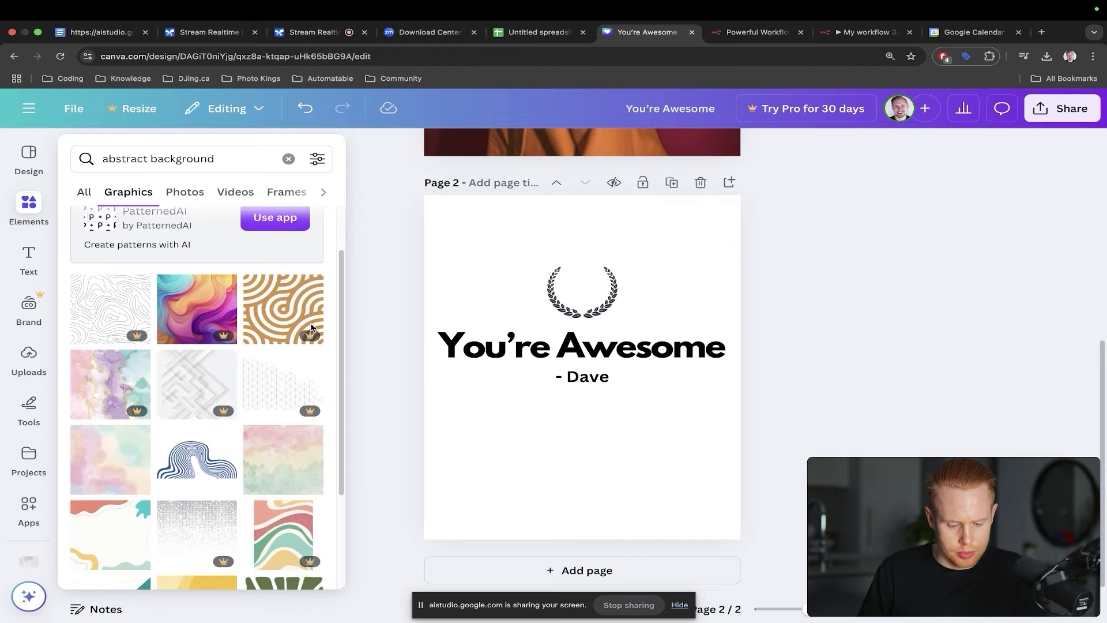
{"action": "scroll", "coordinate": [311, 327], "scroll_direction": "down", "scroll_amount": 1}
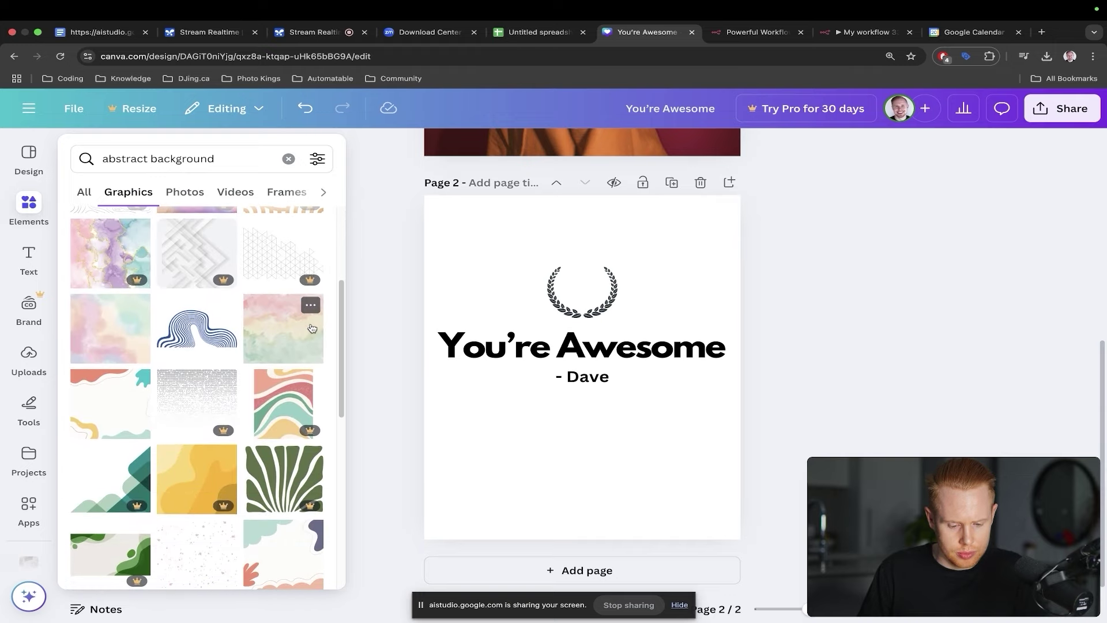
{"action": "scroll", "coordinate": [311, 328], "scroll_direction": "down", "scroll_amount": 3}
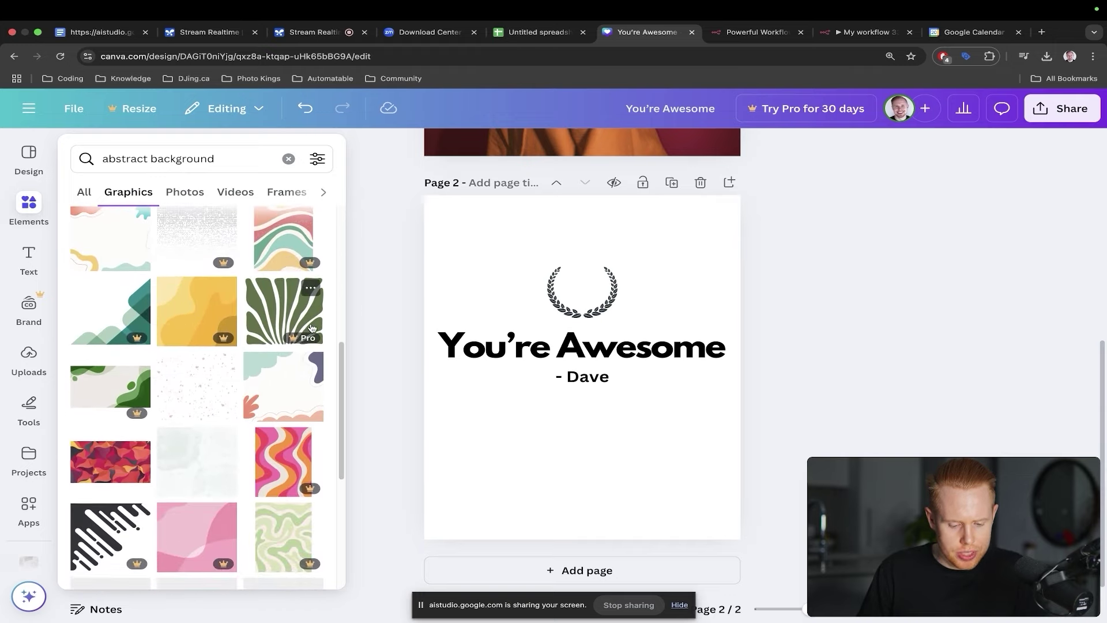
{"action": "scroll", "coordinate": [311, 328], "scroll_direction": "down", "scroll_amount": 1}
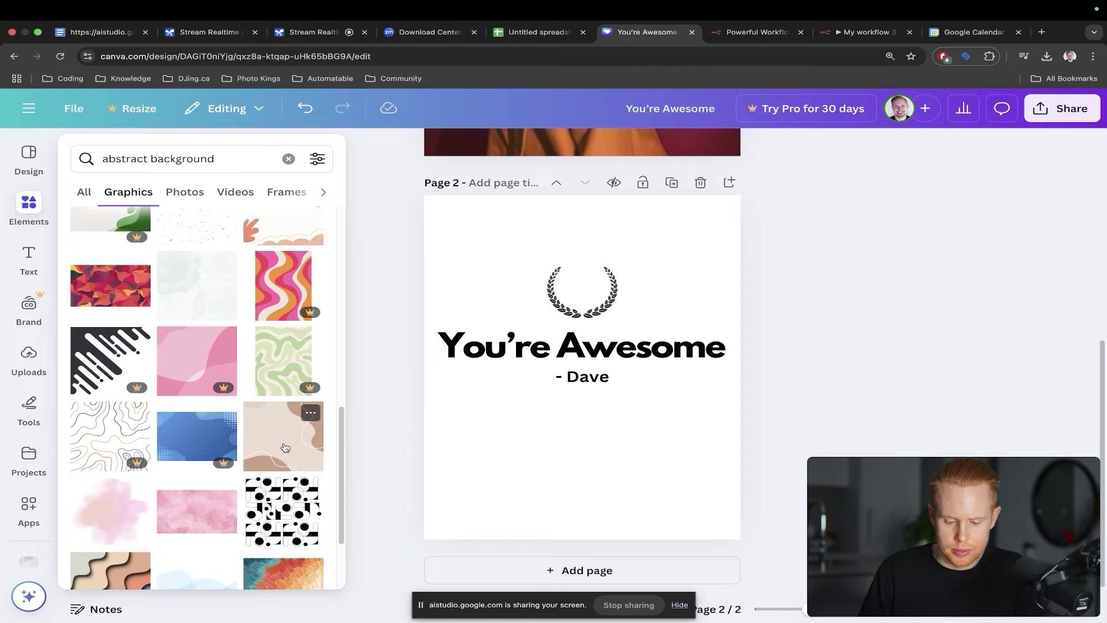
{"action": "left_click_drag", "start_coordinate": [285, 447], "coordinate": [531, 391]}
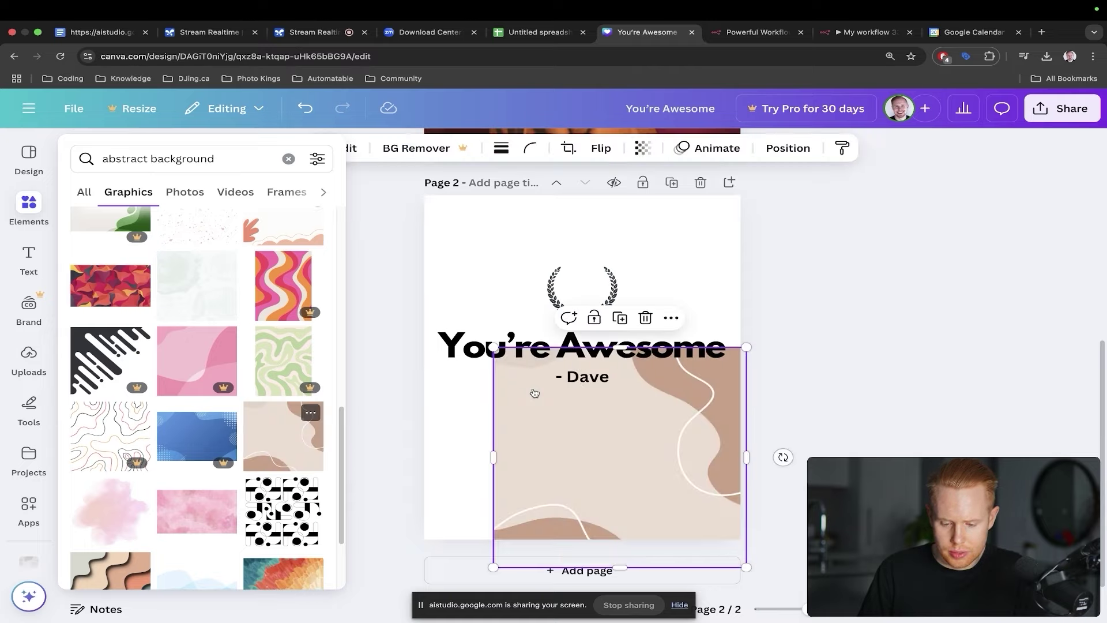
Enlarge the beige background graphic to about 1350 px square so it covers page 2, and centre it on the page
{"action": "left_click_drag", "start_coordinate": [588, 420], "coordinate": [519, 265]}
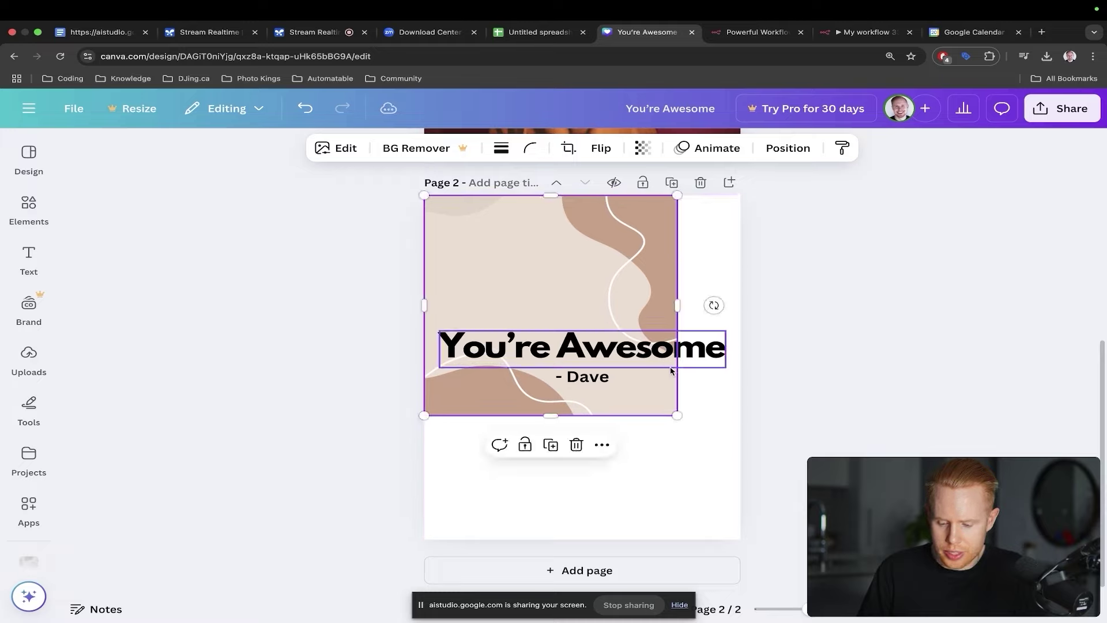
{"action": "left_click_drag", "start_coordinate": [677, 413], "coordinate": [827, 529]}
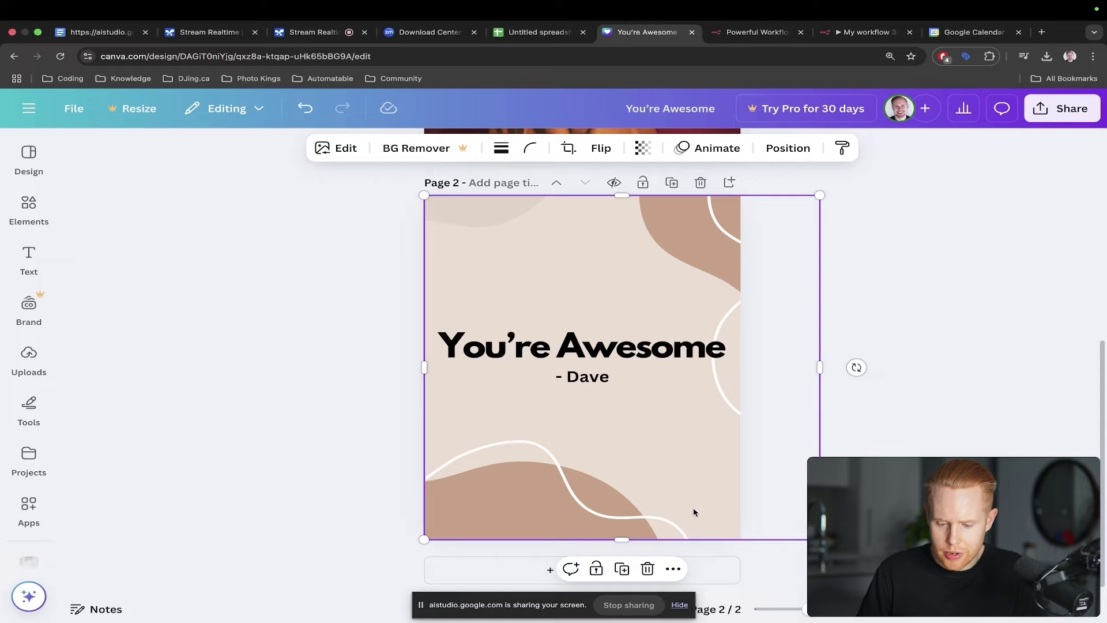
{"action": "left_click_drag", "start_coordinate": [692, 511], "coordinate": [655, 510]}
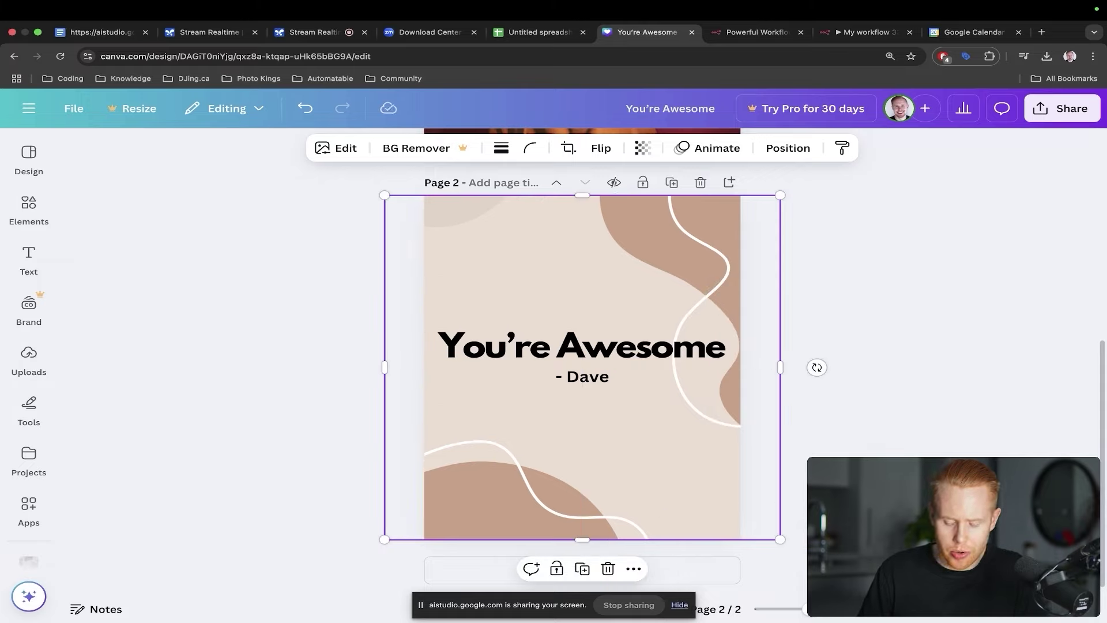
{"action": "key", "text": "Escape"}
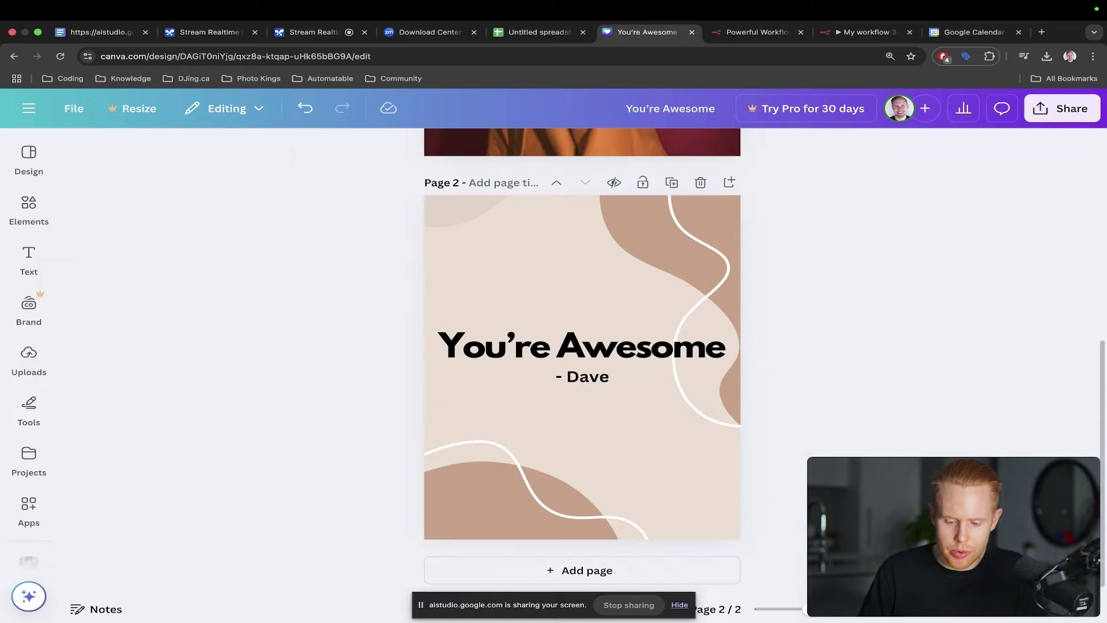
Send the beige background graphic to the back of page 2, behind the laurel wreath and text
{"action": "left_click", "coordinate": [626, 433]}
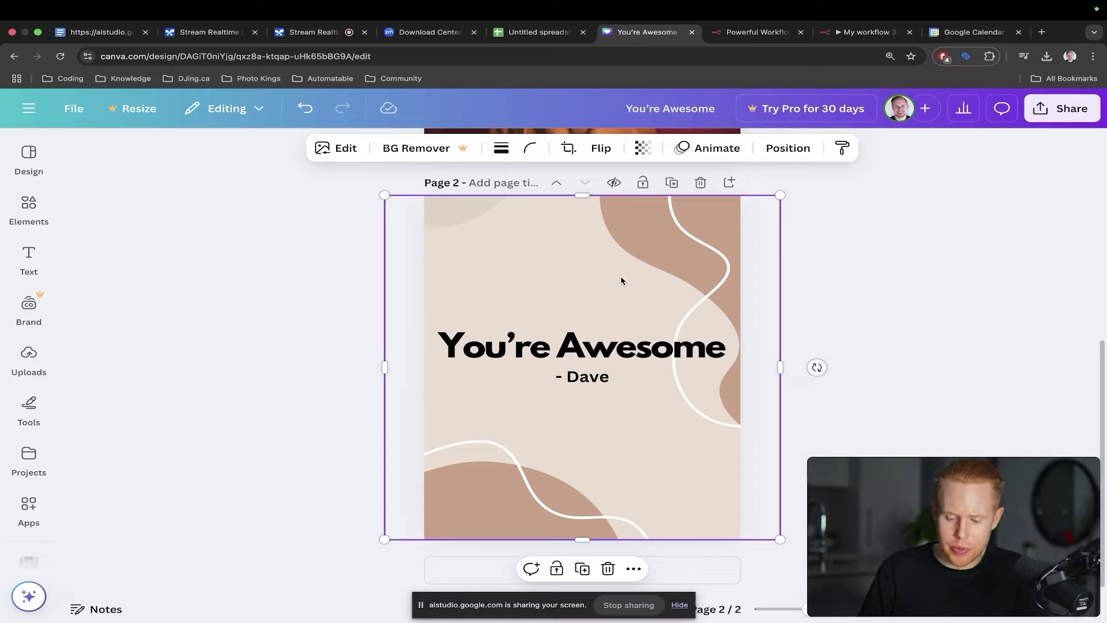
{"action": "key", "text": "Escape"}
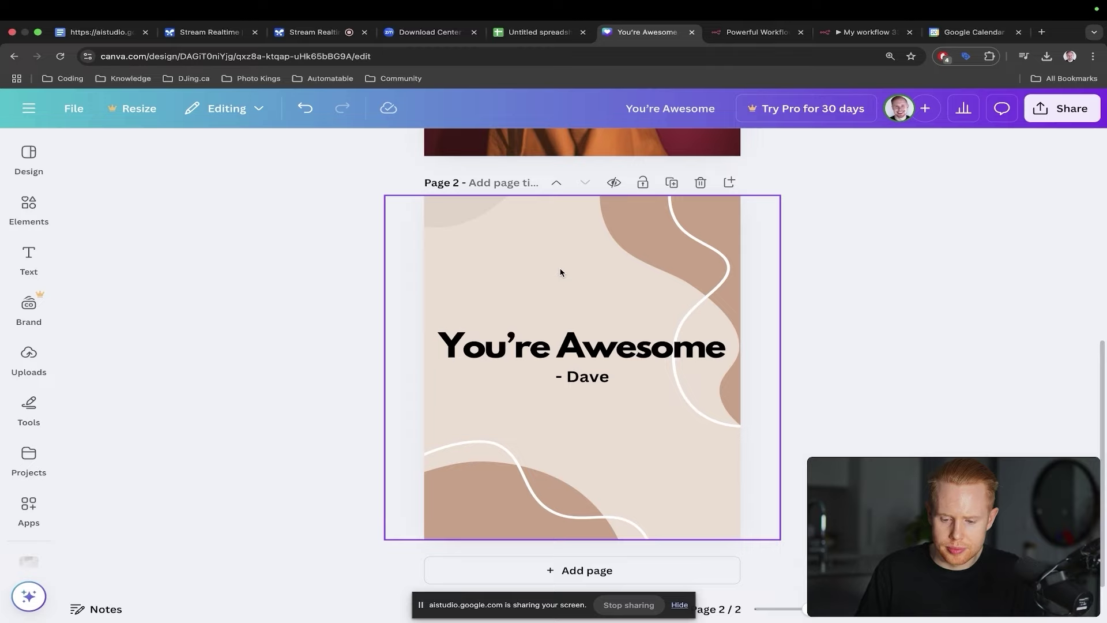
{"action": "left_click", "coordinate": [560, 273]}
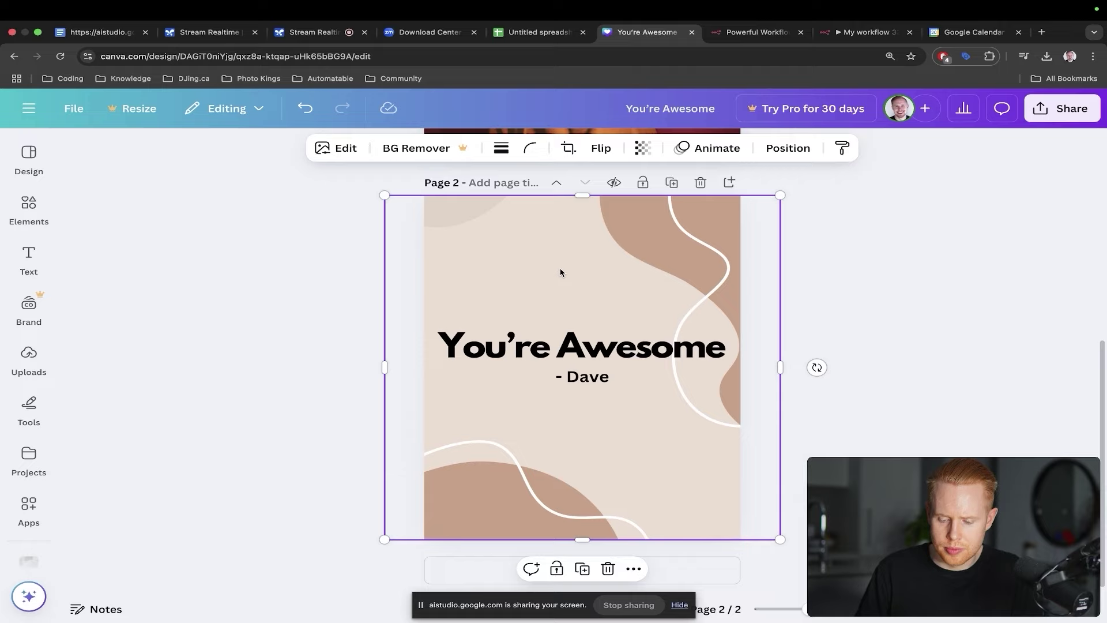
{"action": "left_click", "coordinate": [792, 152]}
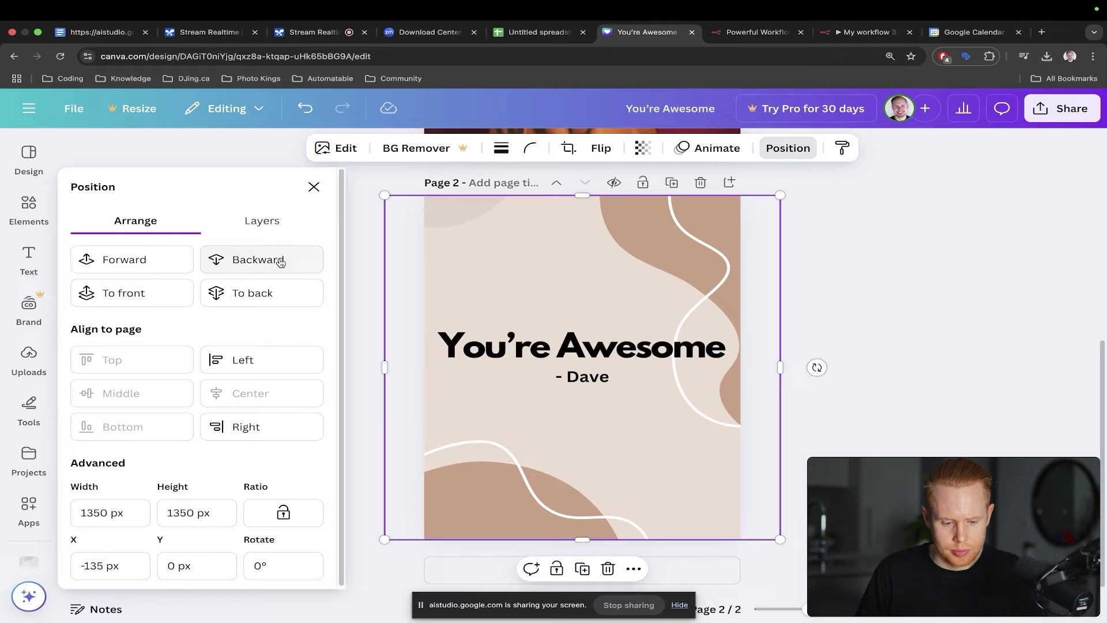
{"action": "left_click", "coordinate": [249, 289]}
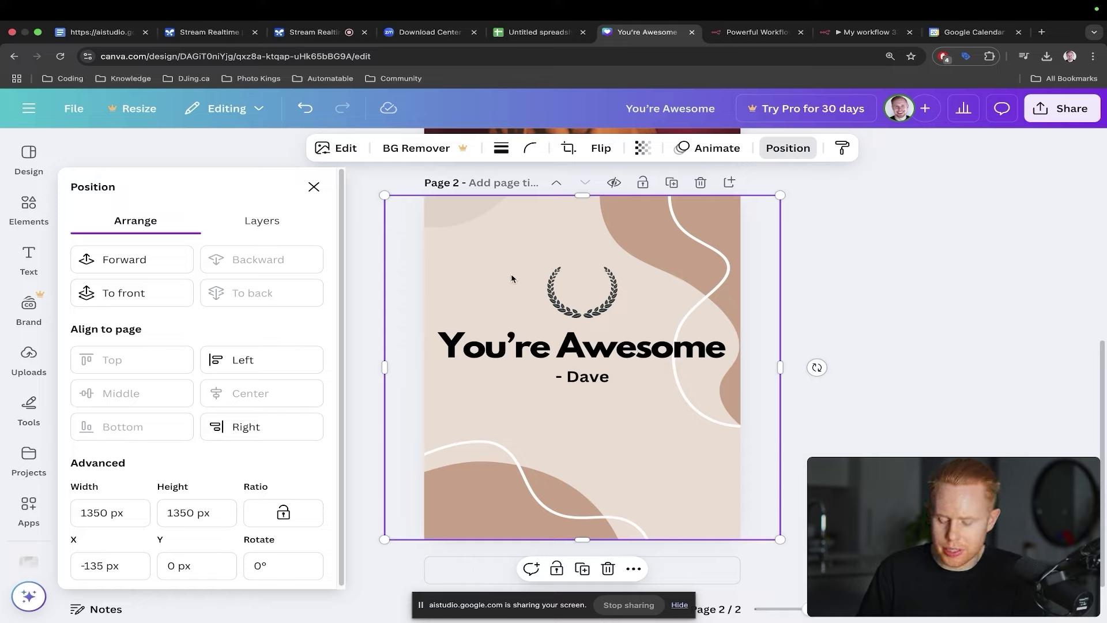
{"action": "key", "text": "Escape"}
{"action": "key", "text": "Escape"}
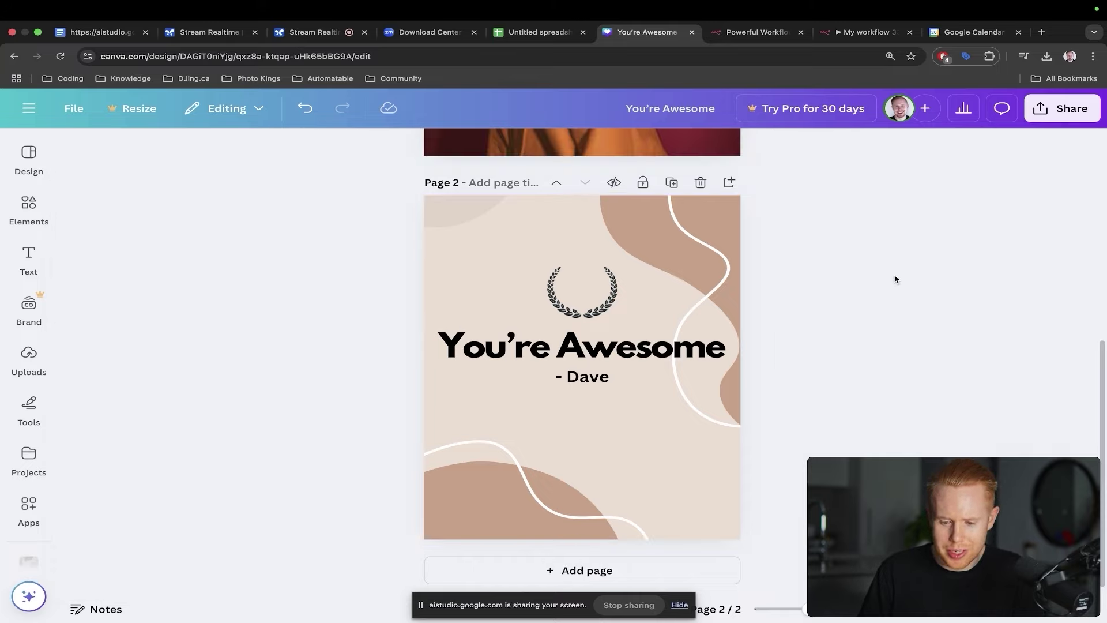
Switch to the empty n8n workflow "My workflow 34" and add the Gmail "On message received" trigger as its first step
{"action": "left_click_drag", "start_coordinate": [793, 185], "coordinate": [634, 339]}
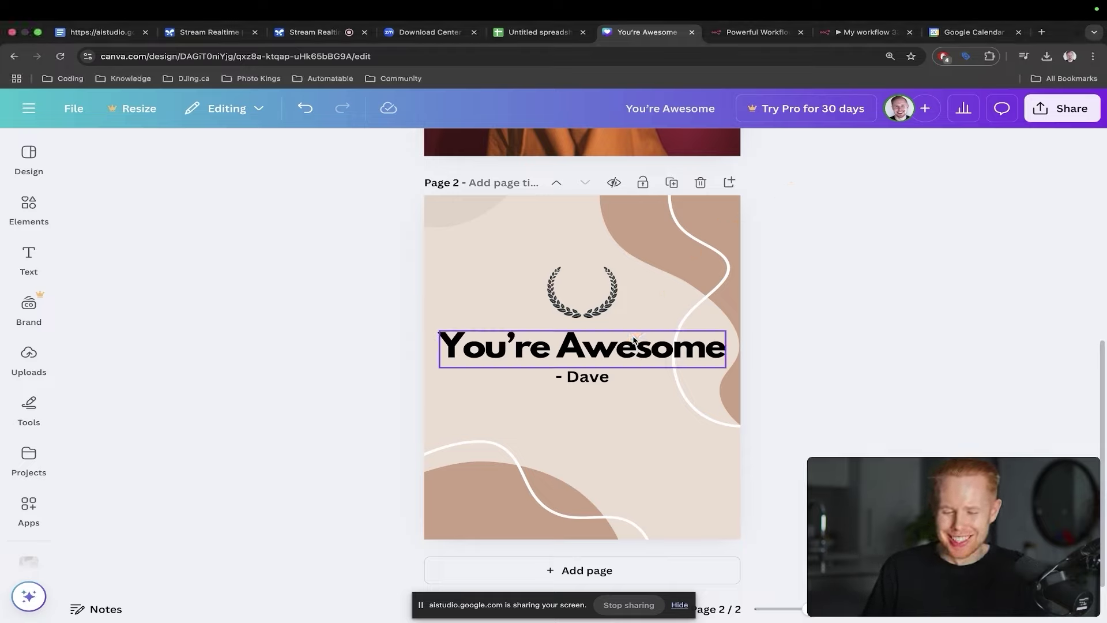
{"action": "key", "text": "ctrl+Tab"}
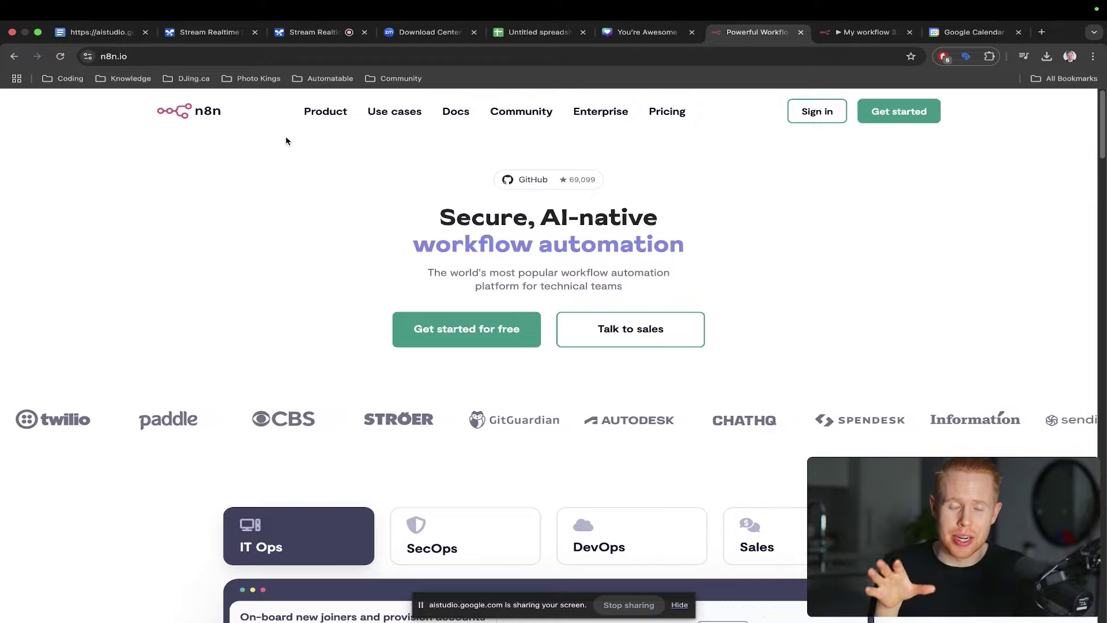
{"action": "left_click_drag", "start_coordinate": [374, 213], "coordinate": [216, 129]}
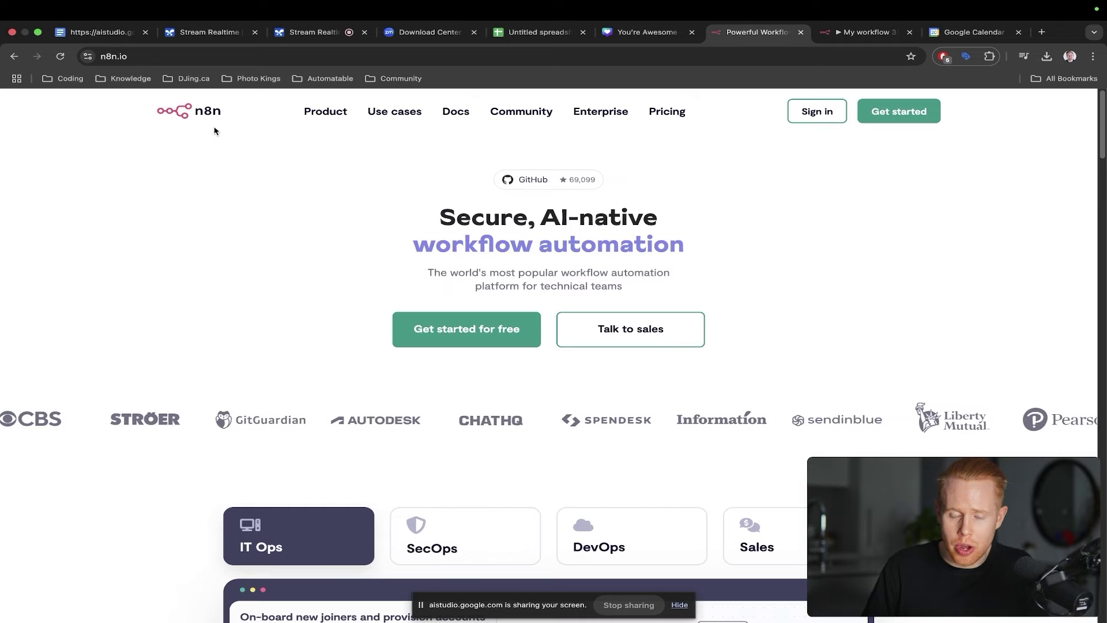
{"action": "key", "text": "ctrl+Tab"}
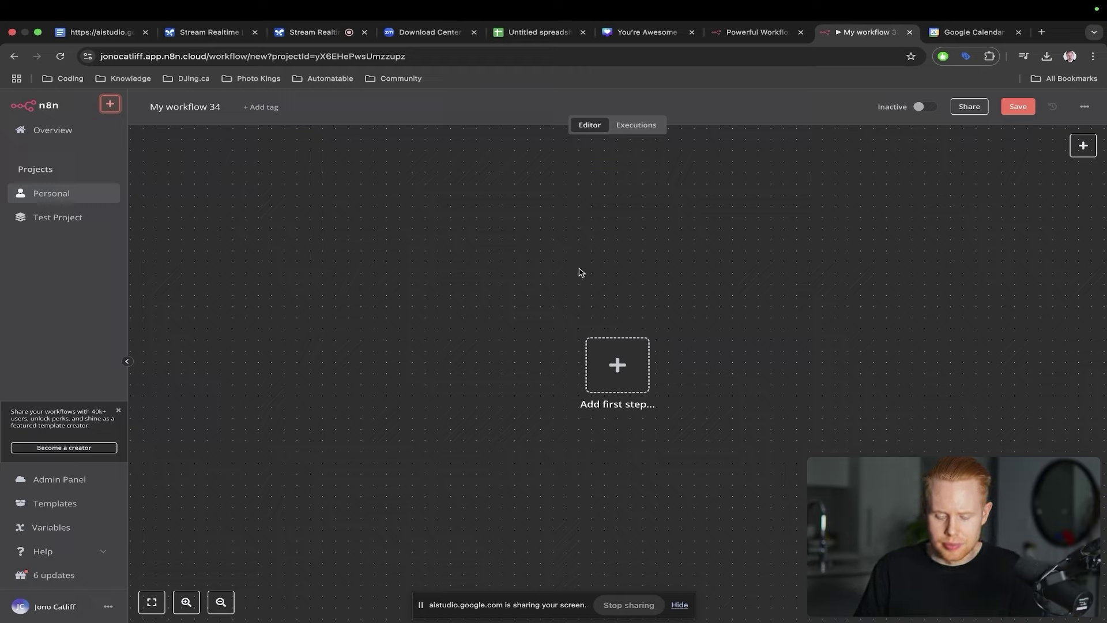
{"action": "left_click", "coordinate": [618, 366]}
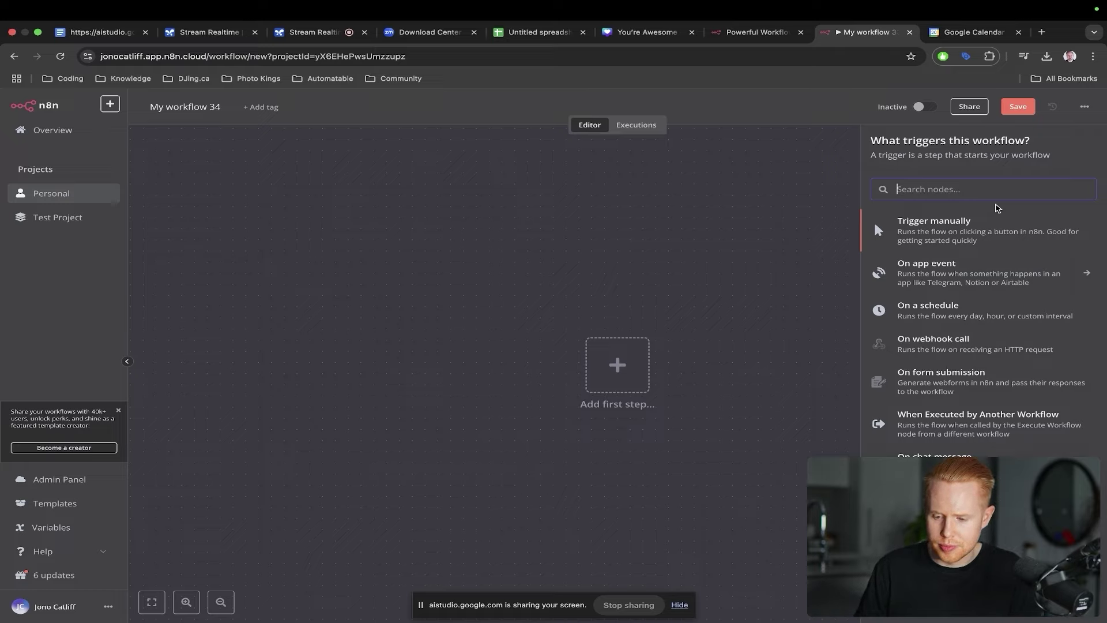
{"action": "type", "text": "gmail"}
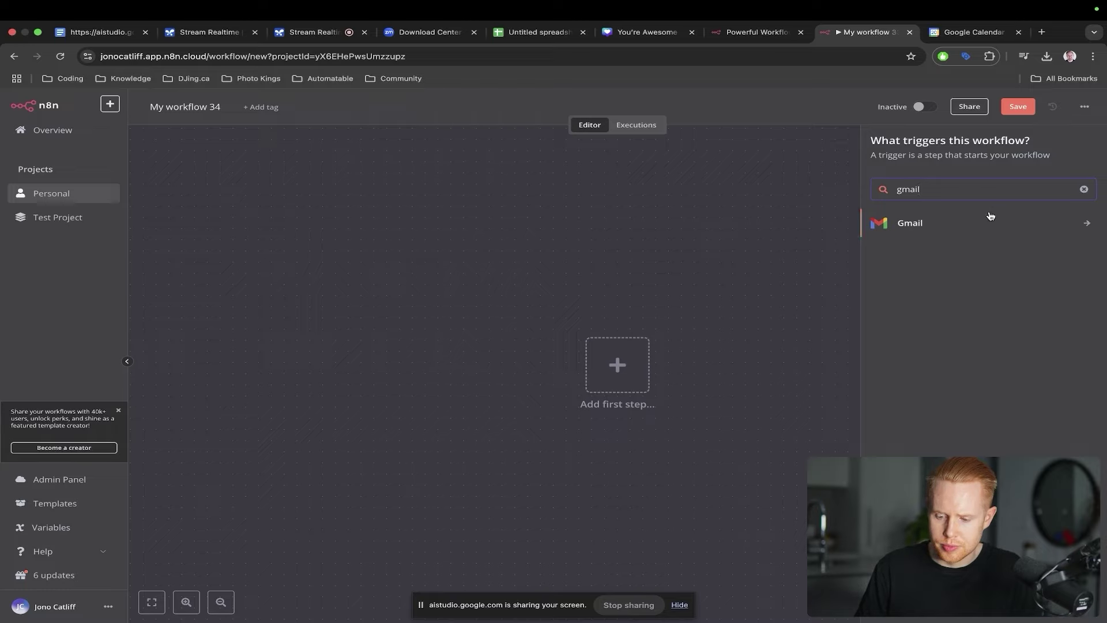
{"action": "left_click", "coordinate": [937, 226]}
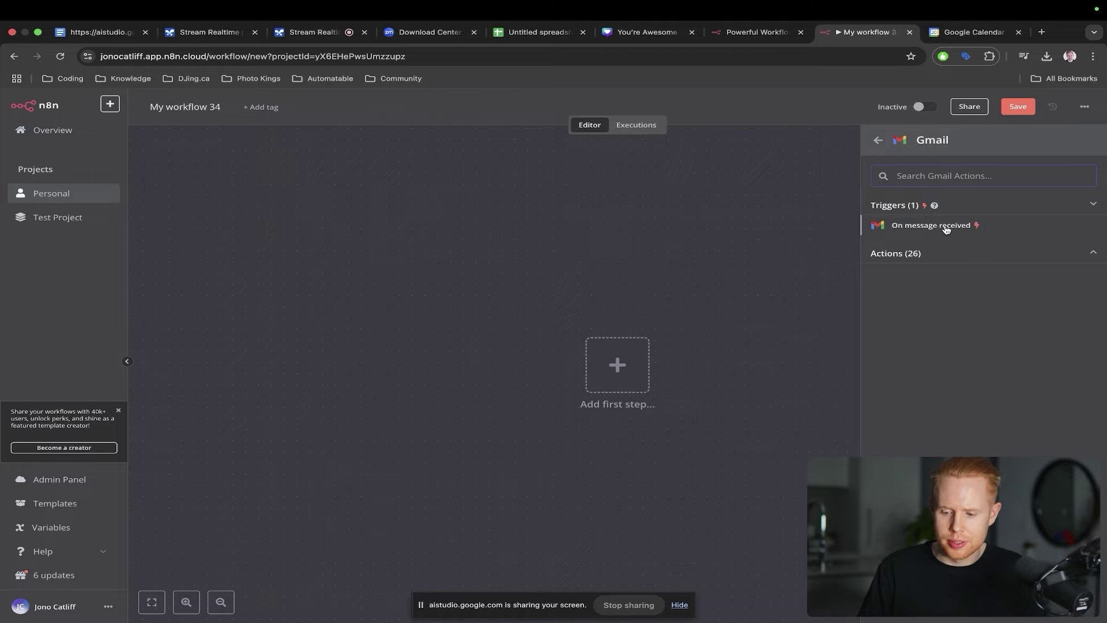
{"action": "left_click", "coordinate": [945, 229]}
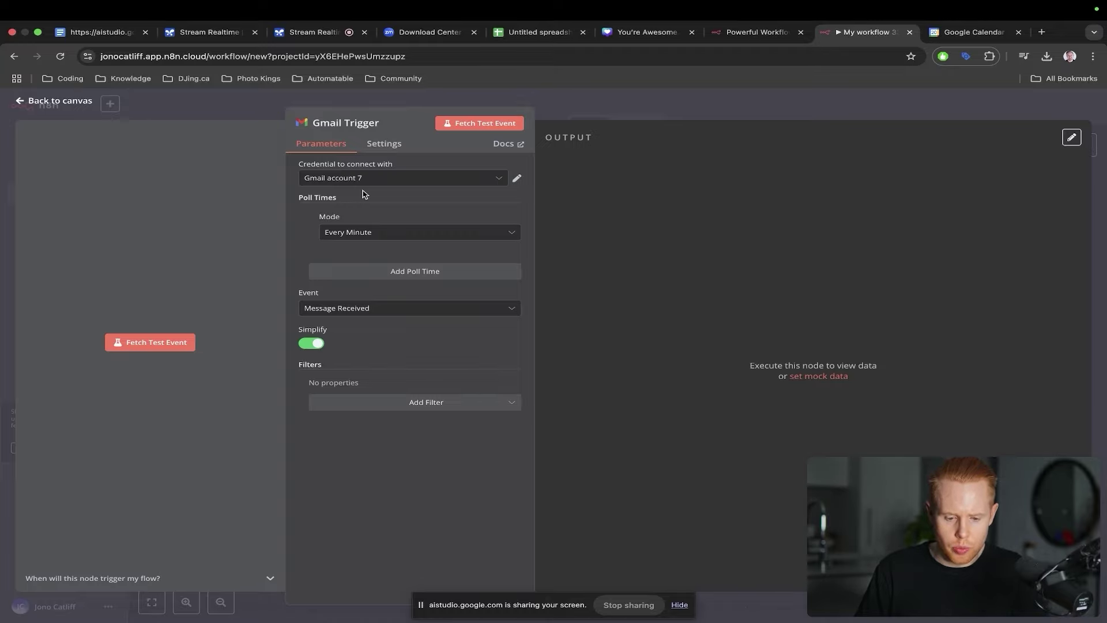
Turn off Simplify in the Gmail Trigger, fetch a test event, look through its output, and return to the canvas
{"action": "left_click_drag", "start_coordinate": [298, 198], "coordinate": [391, 234]}
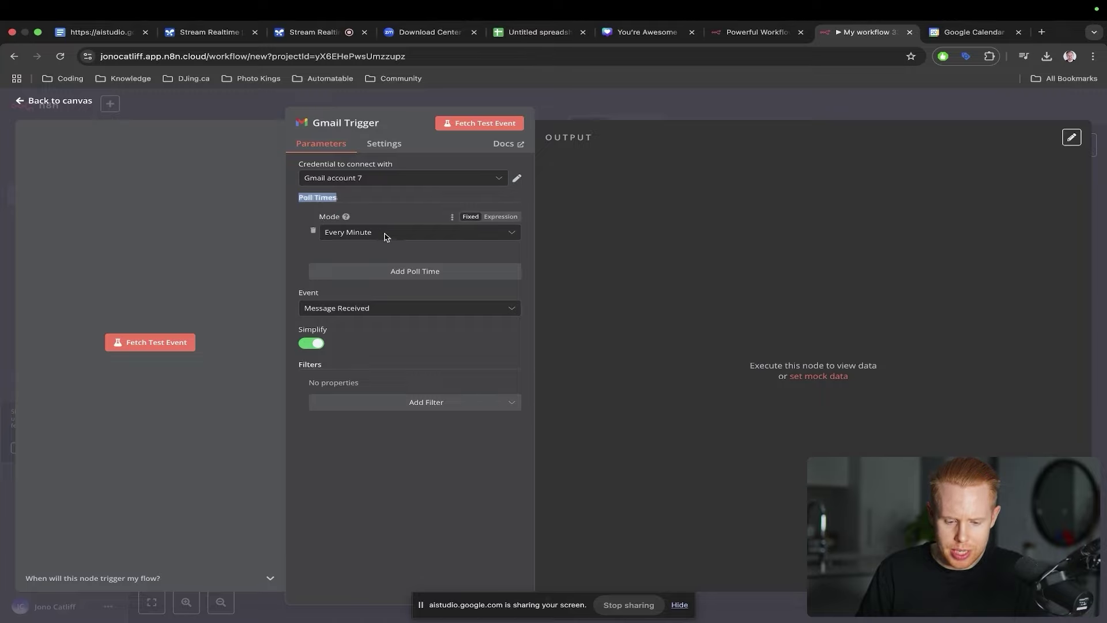
{"action": "left_click", "coordinate": [388, 216]}
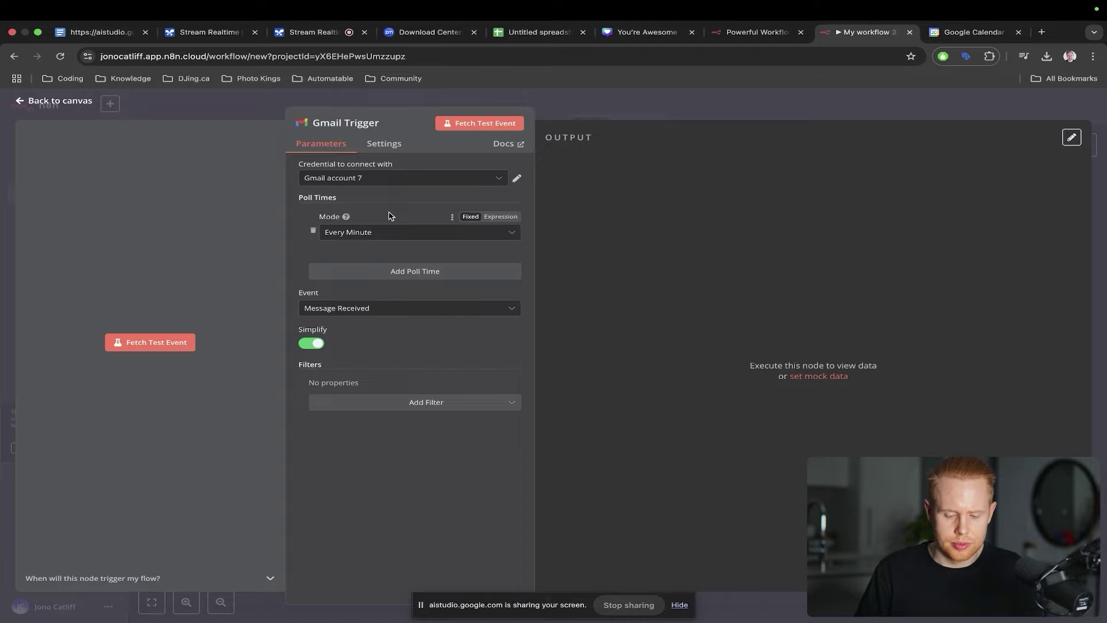
{"action": "left_click", "coordinate": [317, 346]}
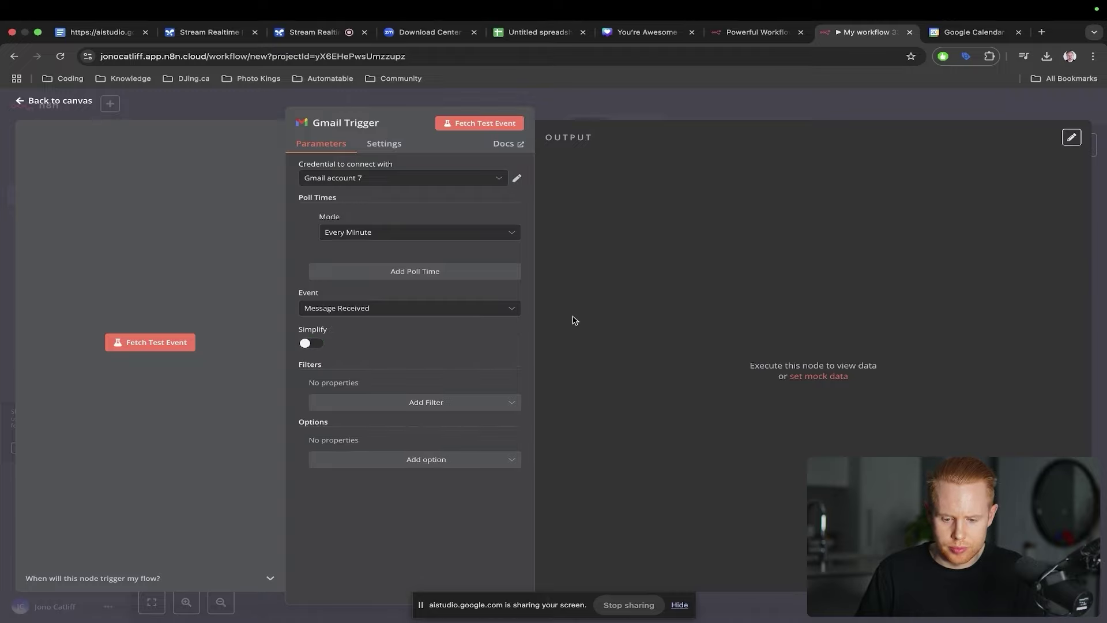
{"action": "left_click", "coordinate": [461, 124]}
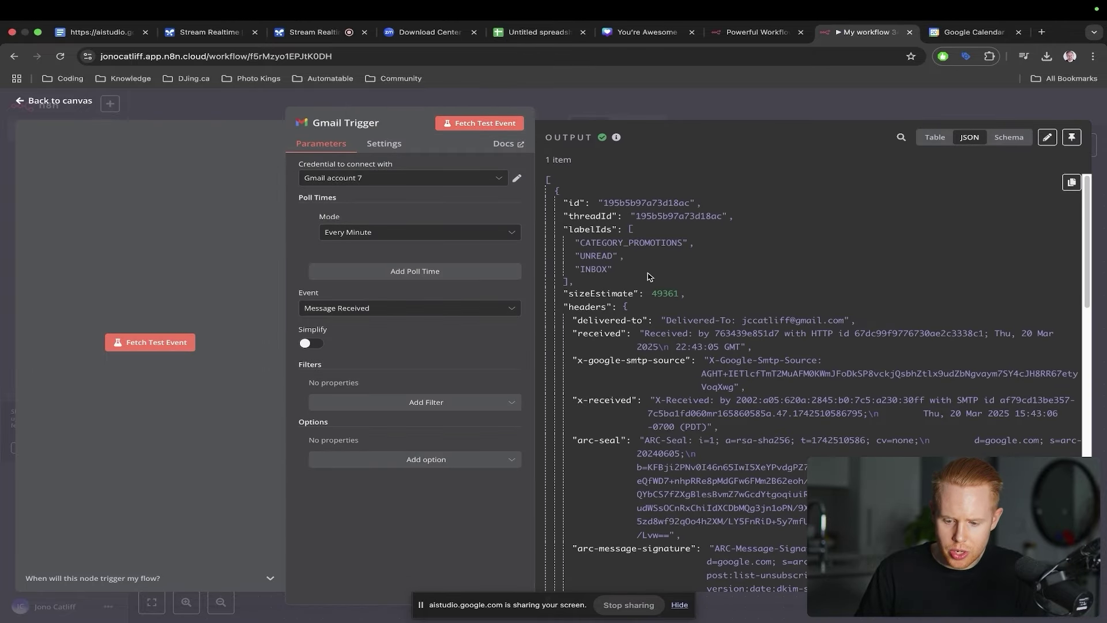
{"action": "scroll", "coordinate": [648, 273], "scroll_direction": "down", "scroll_amount": 15}
{"action": "scroll", "coordinate": [648, 274], "scroll_direction": "down", "scroll_amount": 10}
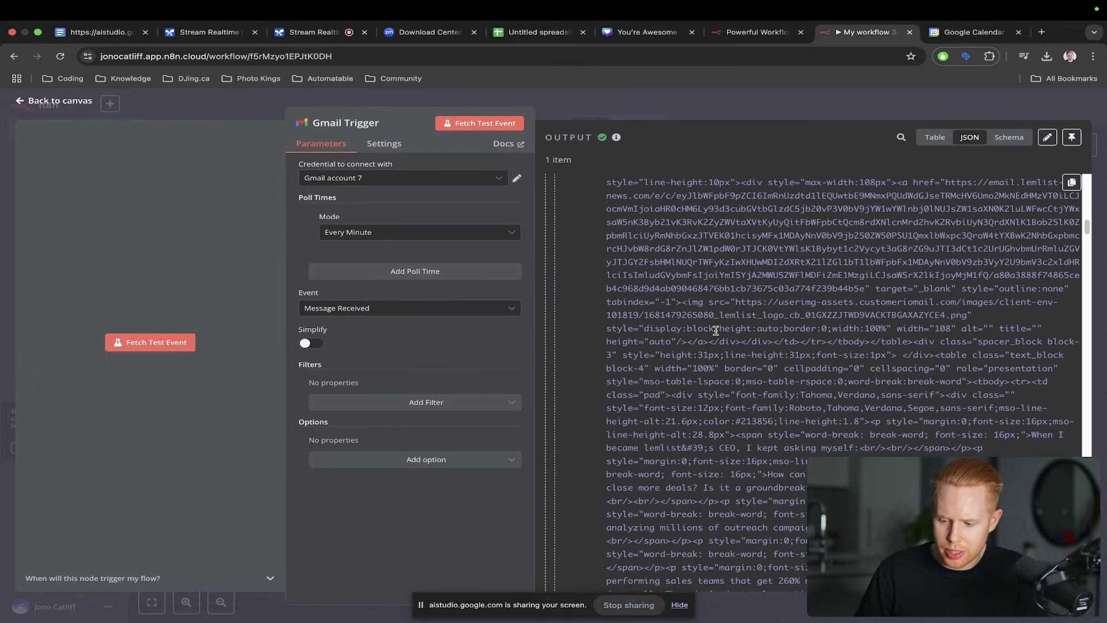
{"action": "left_click", "coordinate": [1097, 119]}
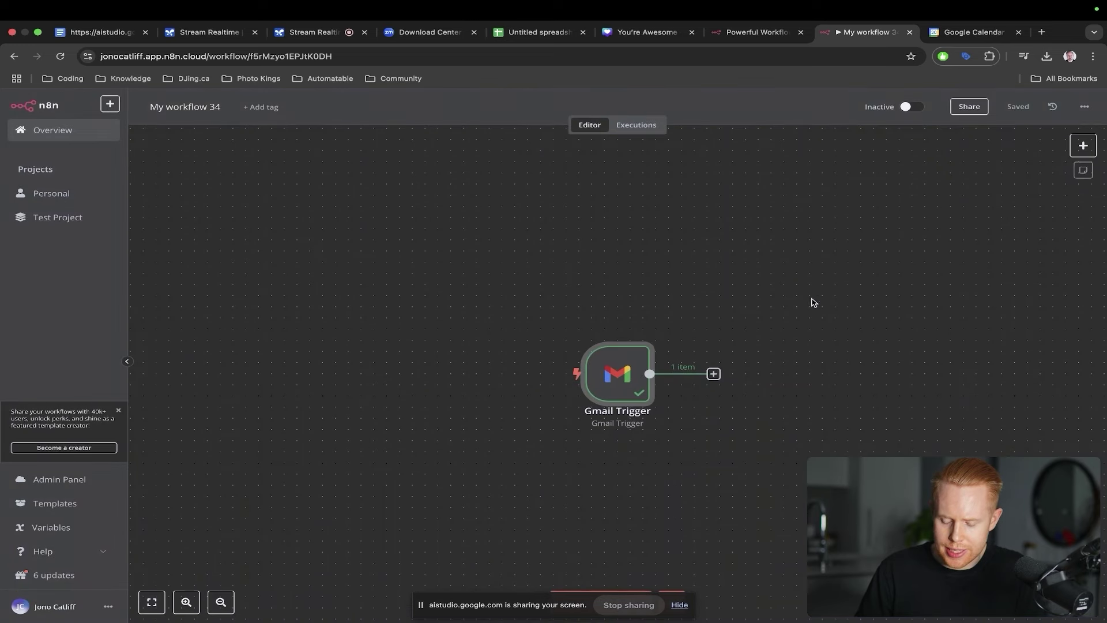
Add an OpenAI "Message a model" node after the Gmail Trigger
{"action": "scroll", "coordinate": [796, 314], "scroll_direction": "right", "scroll_amount": 5}
{"action": "scroll", "coordinate": [776, 329], "scroll_direction": "right", "scroll_amount": 5}
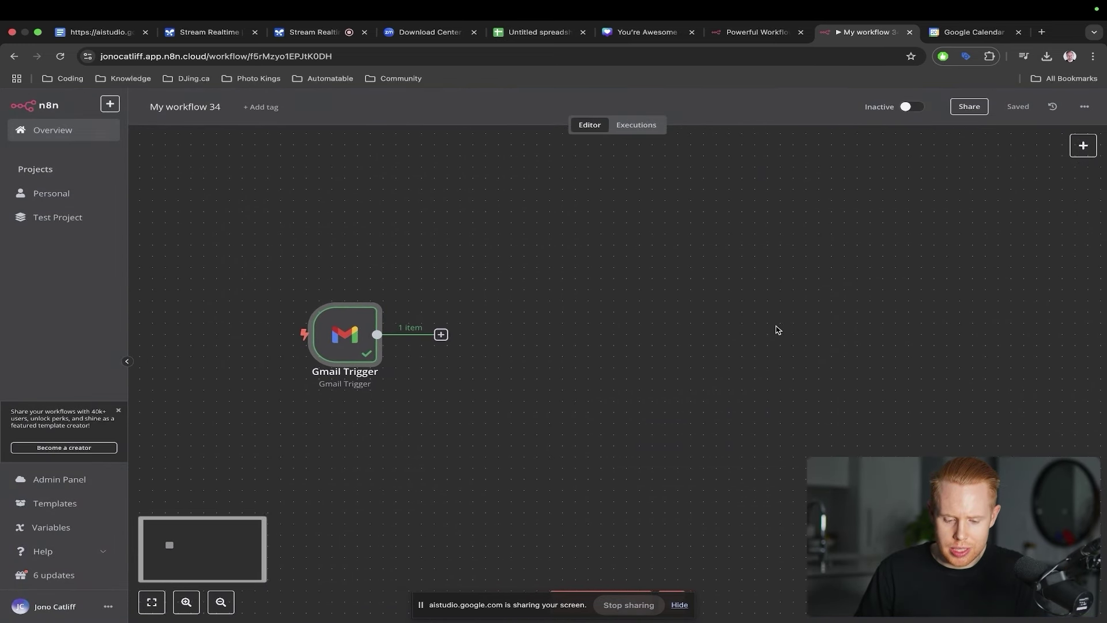
{"action": "left_click", "coordinate": [440, 335]}
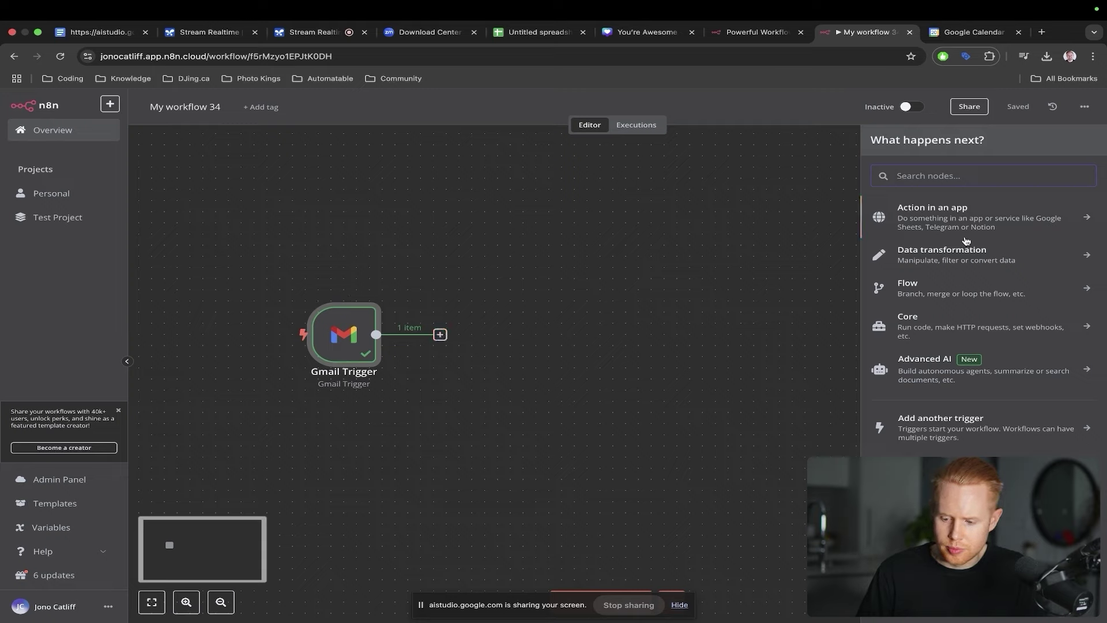
{"action": "left_click", "coordinate": [955, 376]}
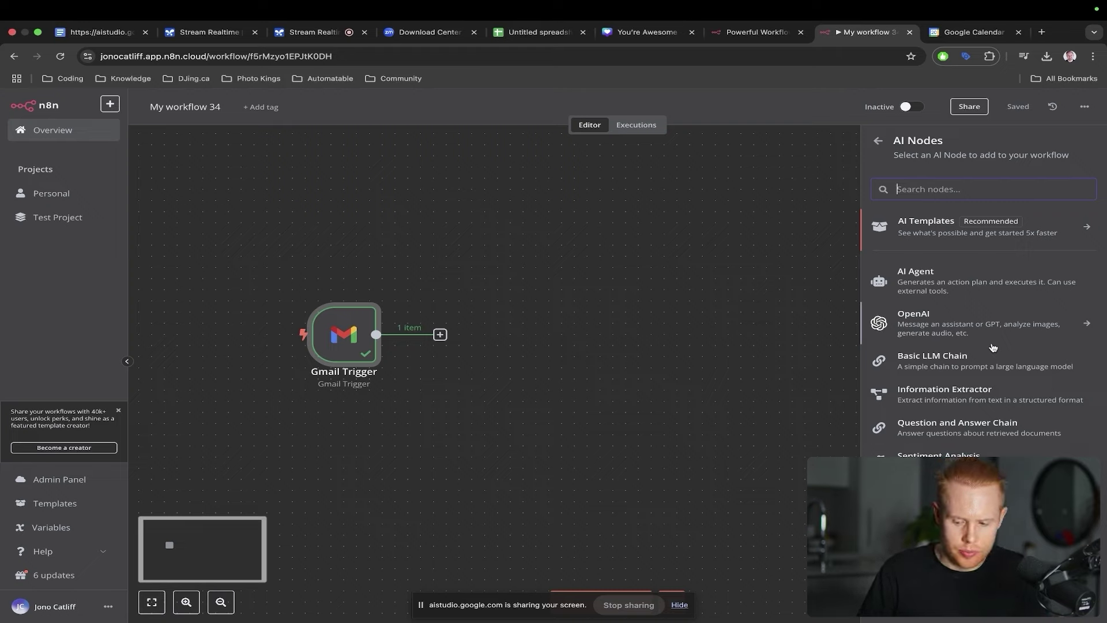
{"action": "left_click", "coordinate": [958, 330]}
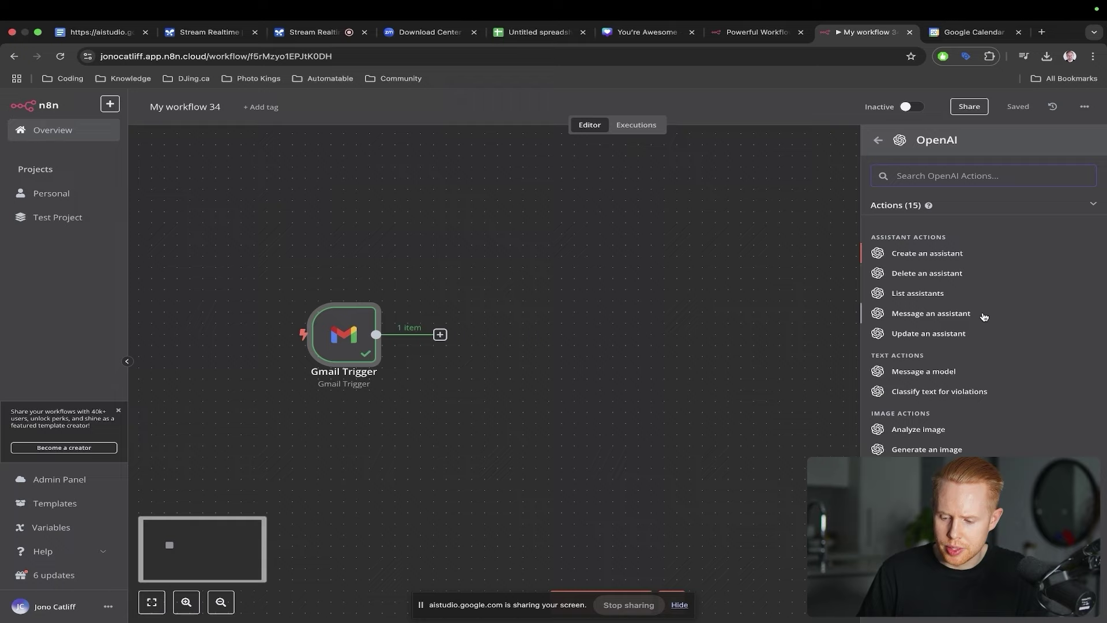
{"action": "scroll", "coordinate": [984, 316], "scroll_direction": "down", "scroll_amount": 3}
{"action": "scroll", "coordinate": [986, 312], "scroll_direction": "up", "scroll_amount": 3}
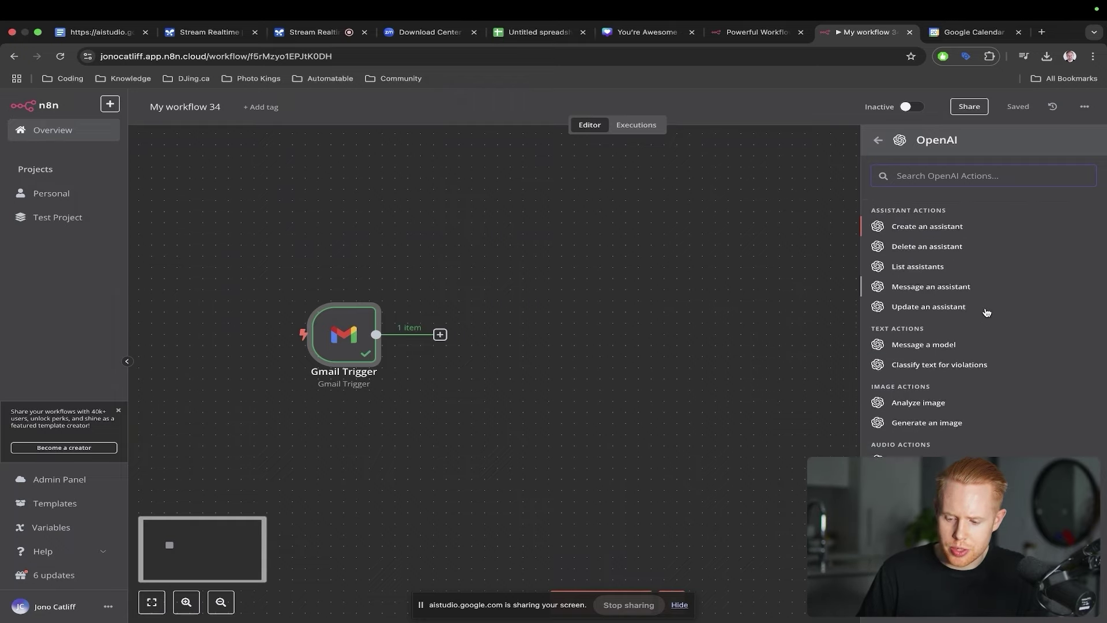
{"action": "scroll", "coordinate": [986, 312], "scroll_direction": "down", "scroll_amount": 1}
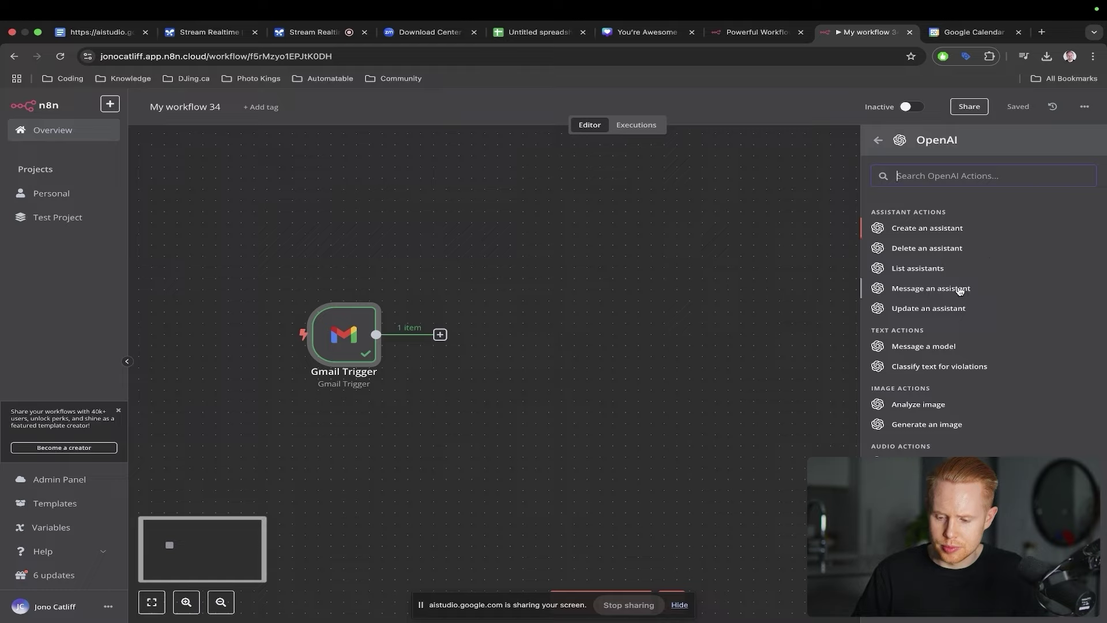
{"action": "left_click", "coordinate": [943, 348]}
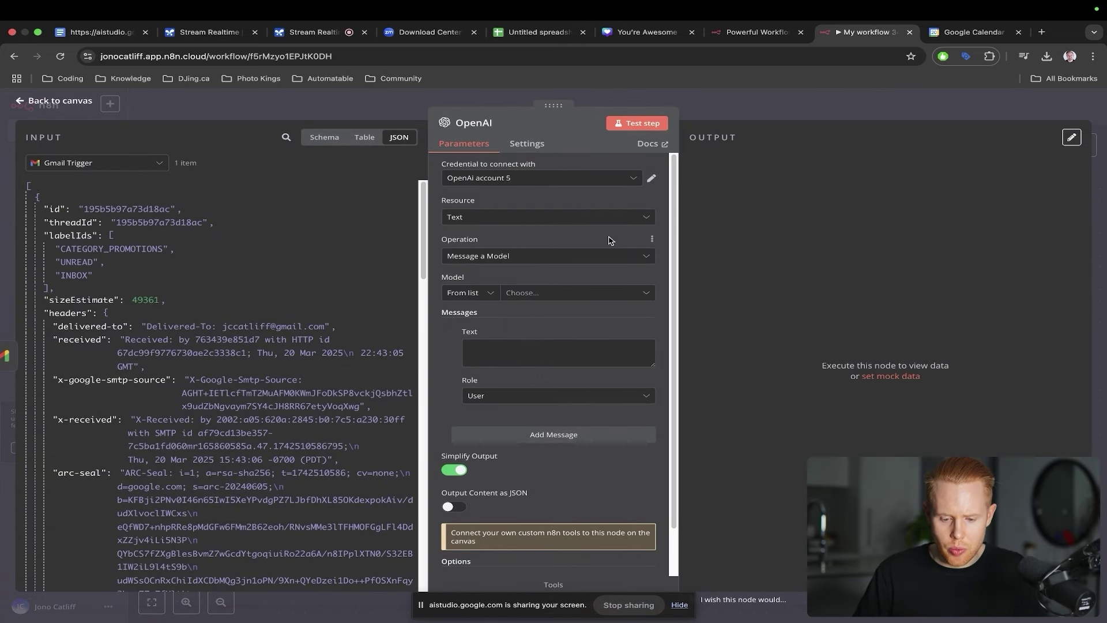
{"action": "left_click_drag", "start_coordinate": [502, 211], "coordinate": [460, 281]}
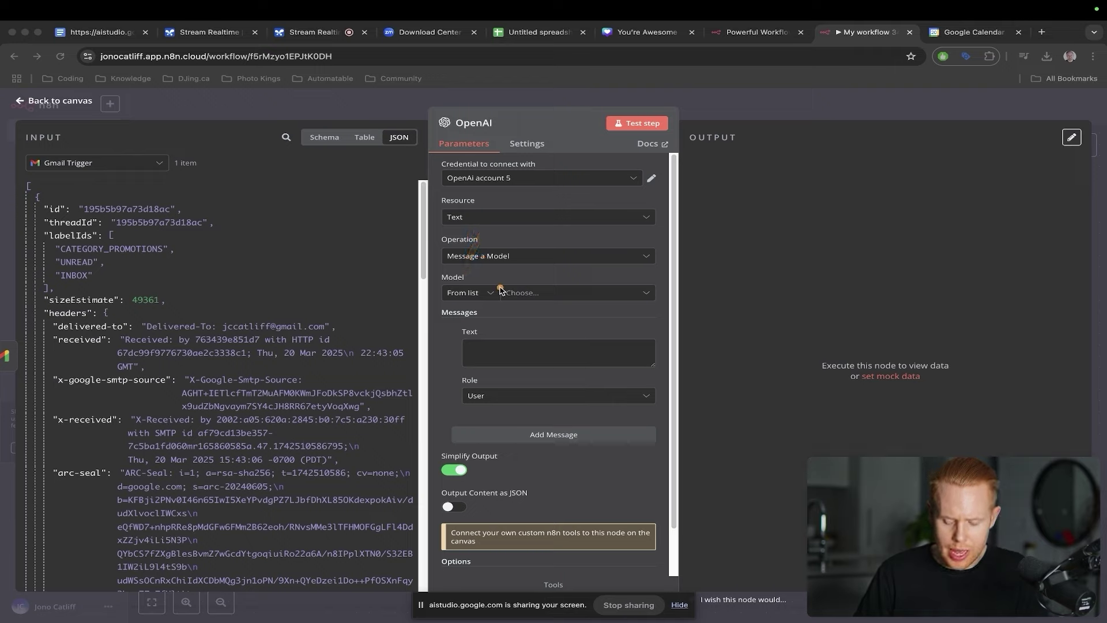
{"action": "left_click_drag", "start_coordinate": [406, 273], "coordinate": [486, 333]}
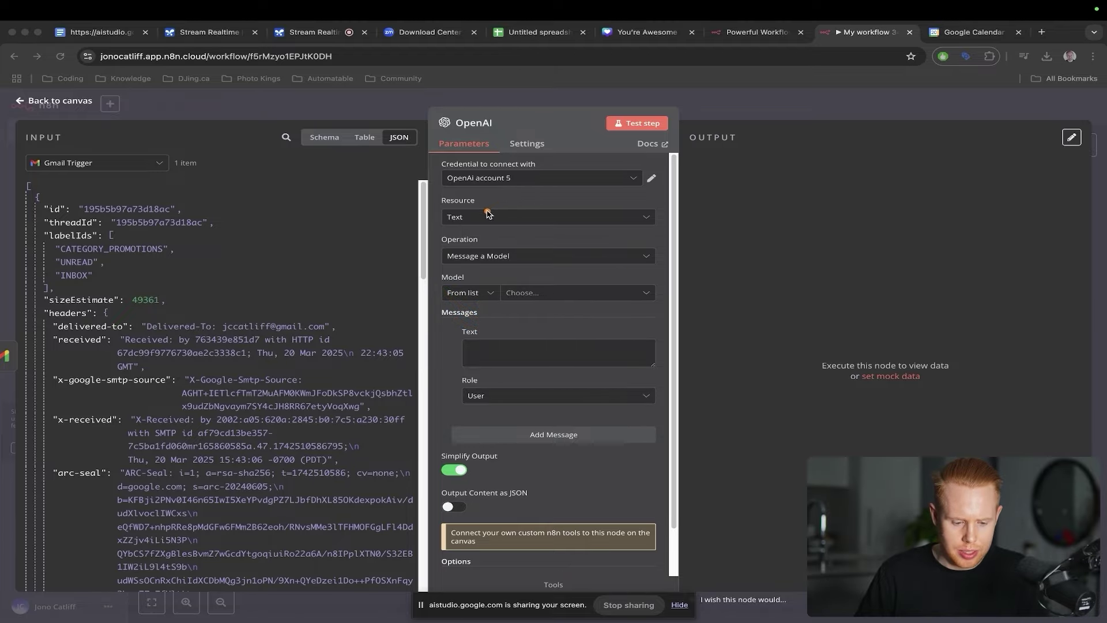
{"action": "scroll", "coordinate": [345, 288], "scroll_direction": "down", "scroll_amount": 15}
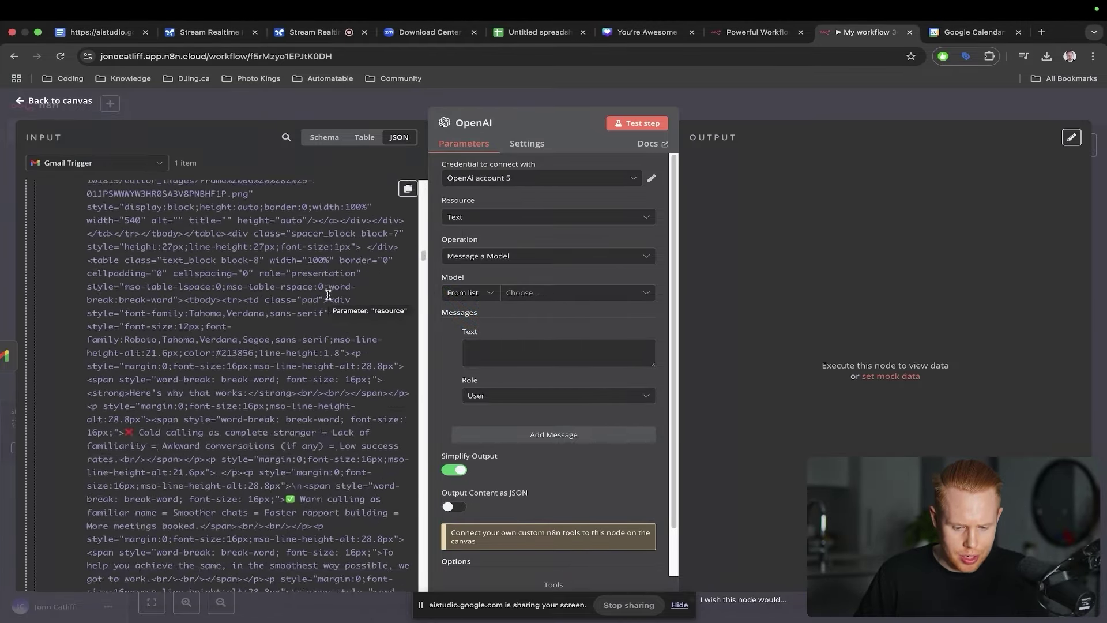
{"action": "scroll", "coordinate": [328, 295], "scroll_direction": "up", "scroll_amount": 10}
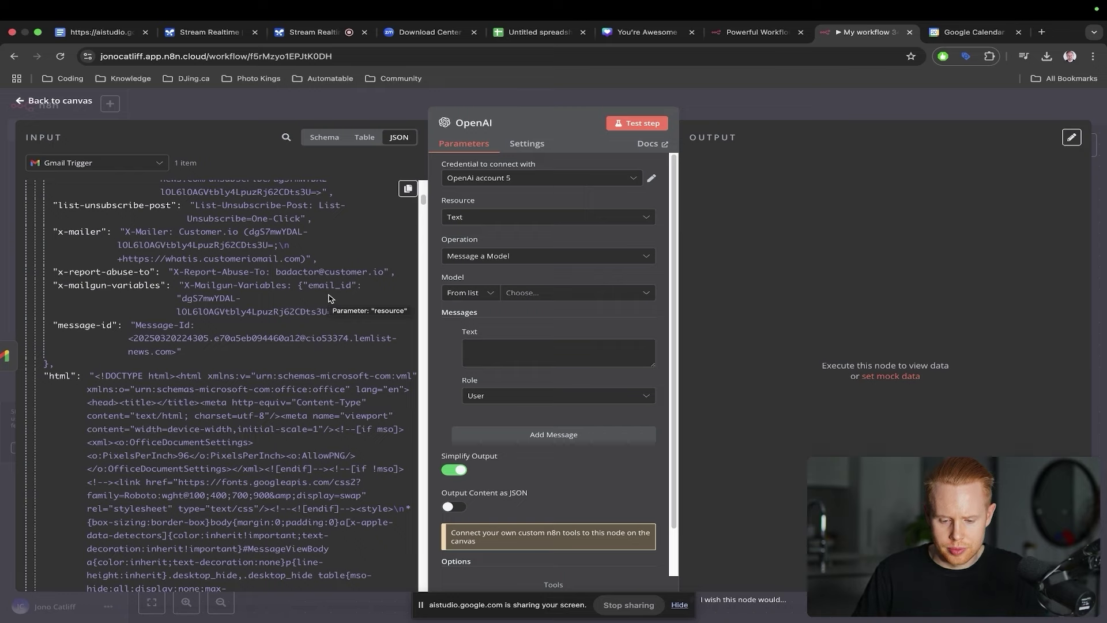
Look through the available models and set the OpenAI node's model to GPT-3.5-TURBO
{"action": "left_click", "coordinate": [534, 291]}
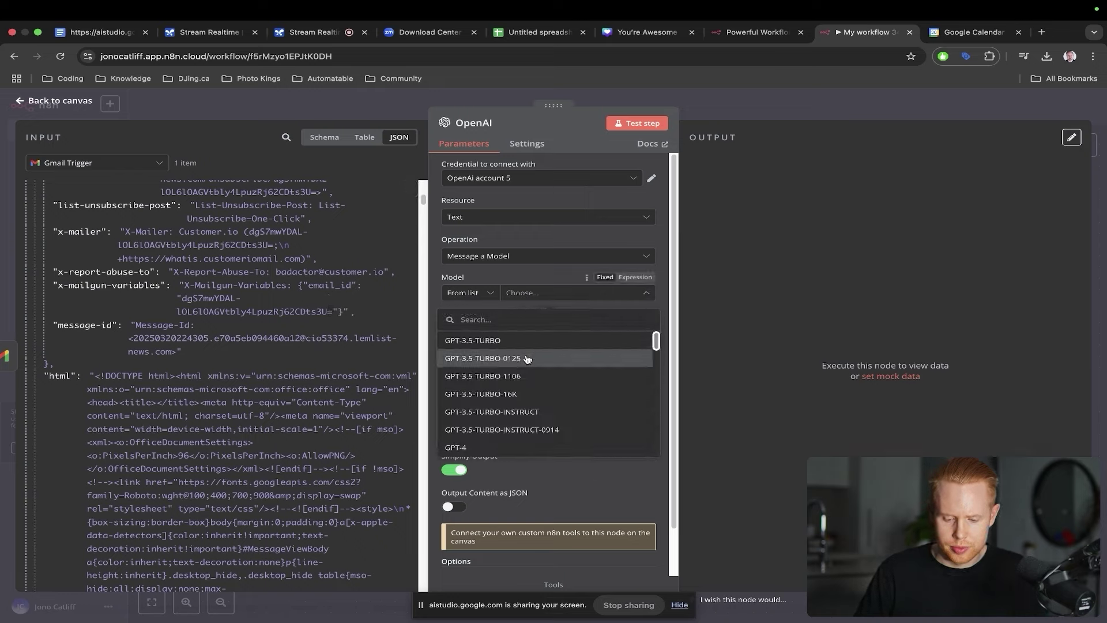
{"action": "scroll", "coordinate": [527, 359], "scroll_direction": "down", "scroll_amount": 1}
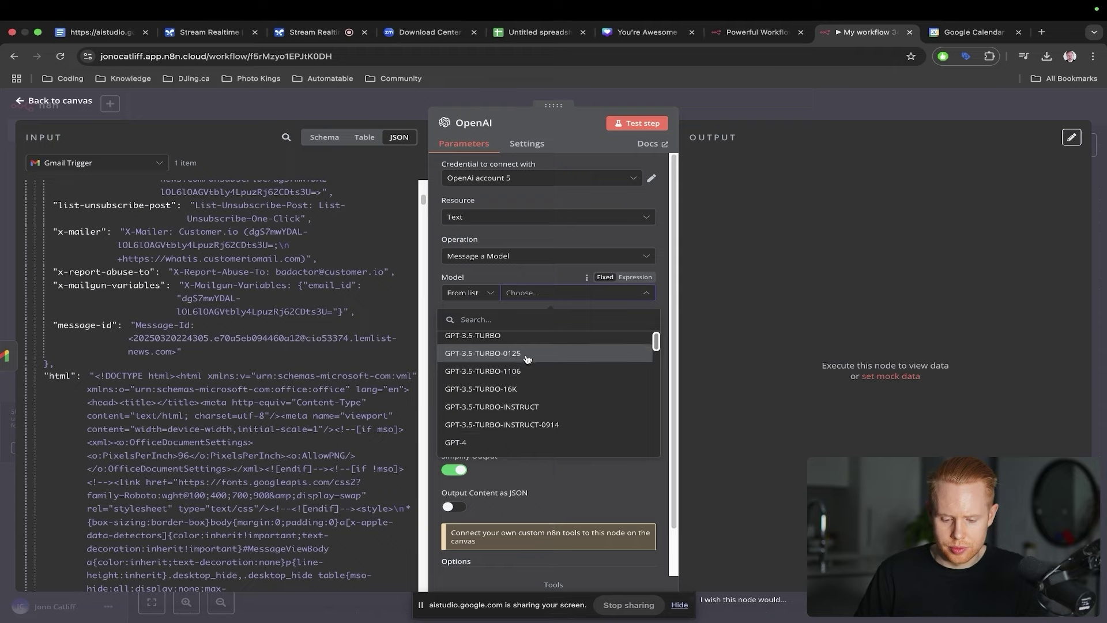
{"action": "scroll", "coordinate": [527, 360], "scroll_direction": "down", "scroll_amount": 1}
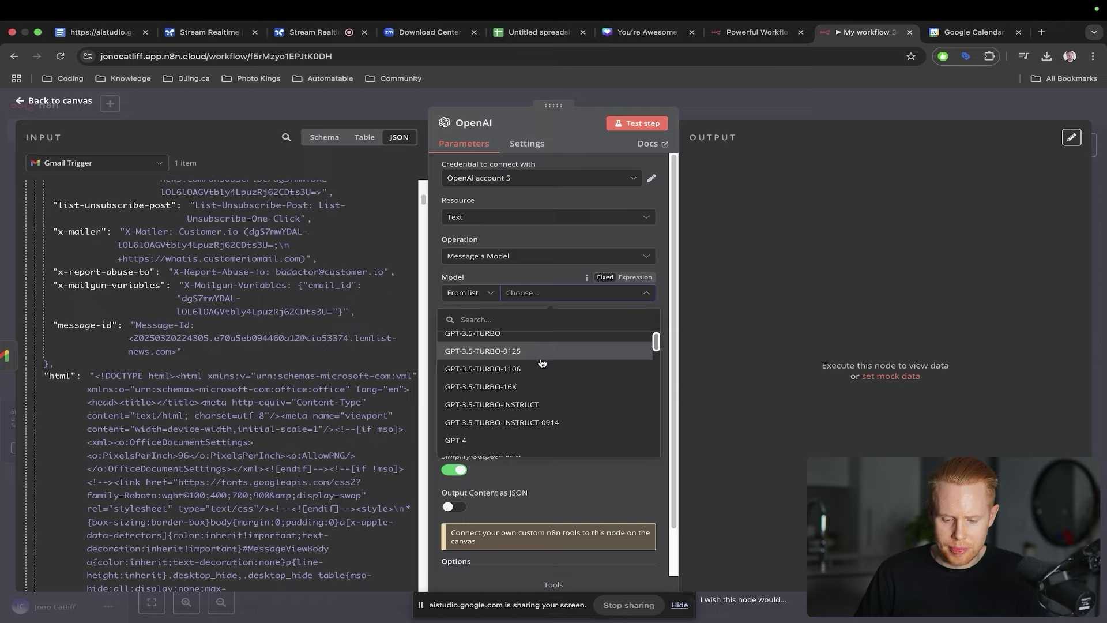
{"action": "scroll", "coordinate": [542, 362], "scroll_direction": "down", "scroll_amount": 2}
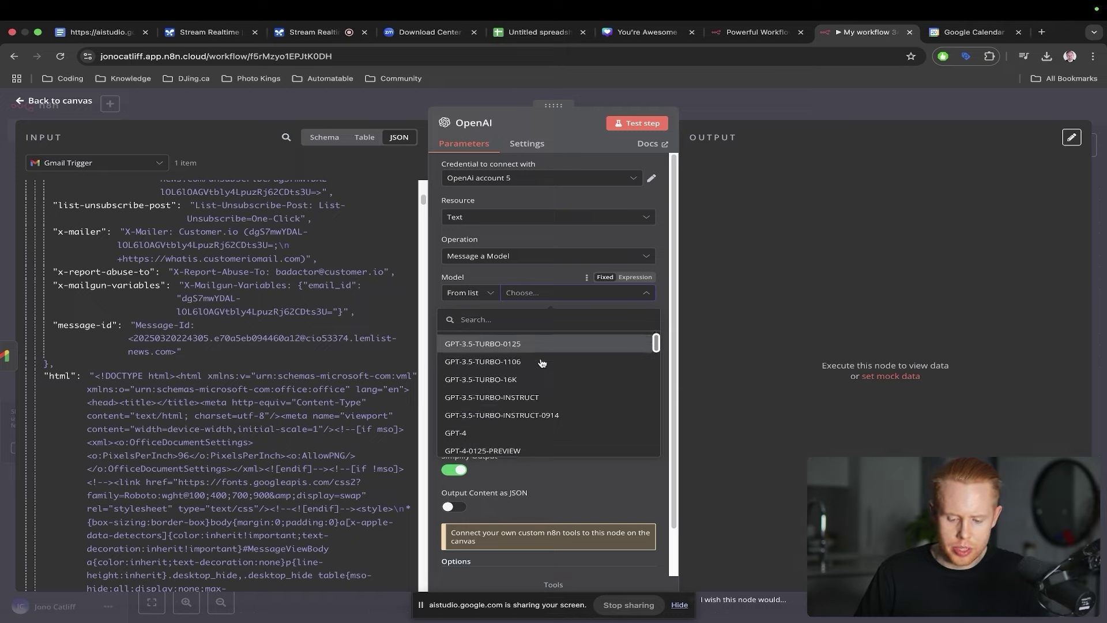
{"action": "scroll", "coordinate": [542, 362], "scroll_direction": "down", "scroll_amount": 12}
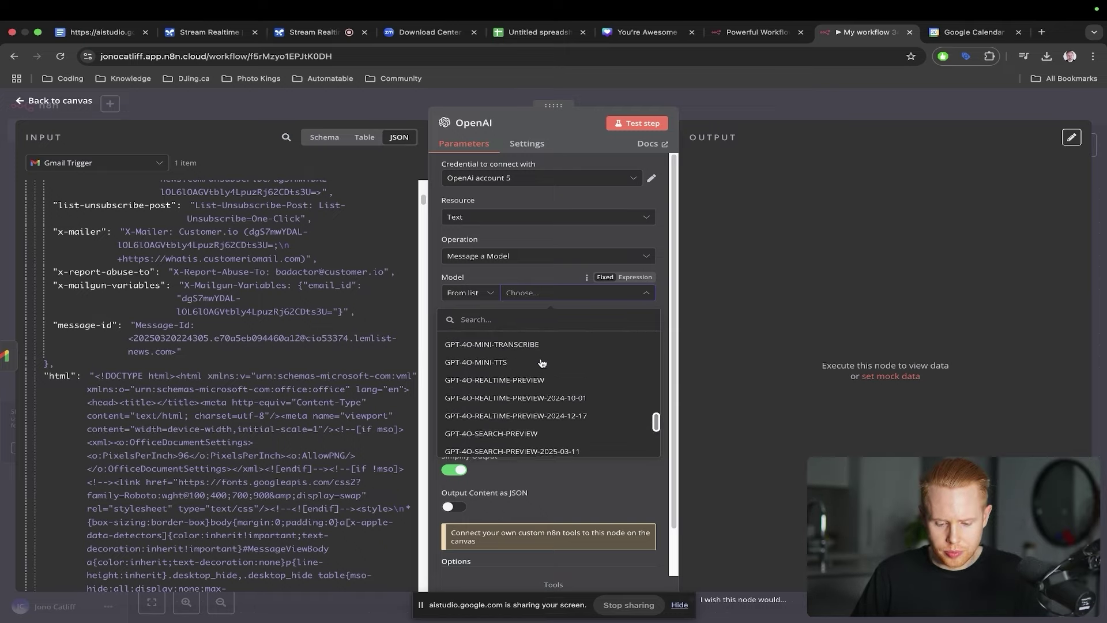
{"action": "scroll", "coordinate": [541, 362], "scroll_direction": "up", "scroll_amount": 4}
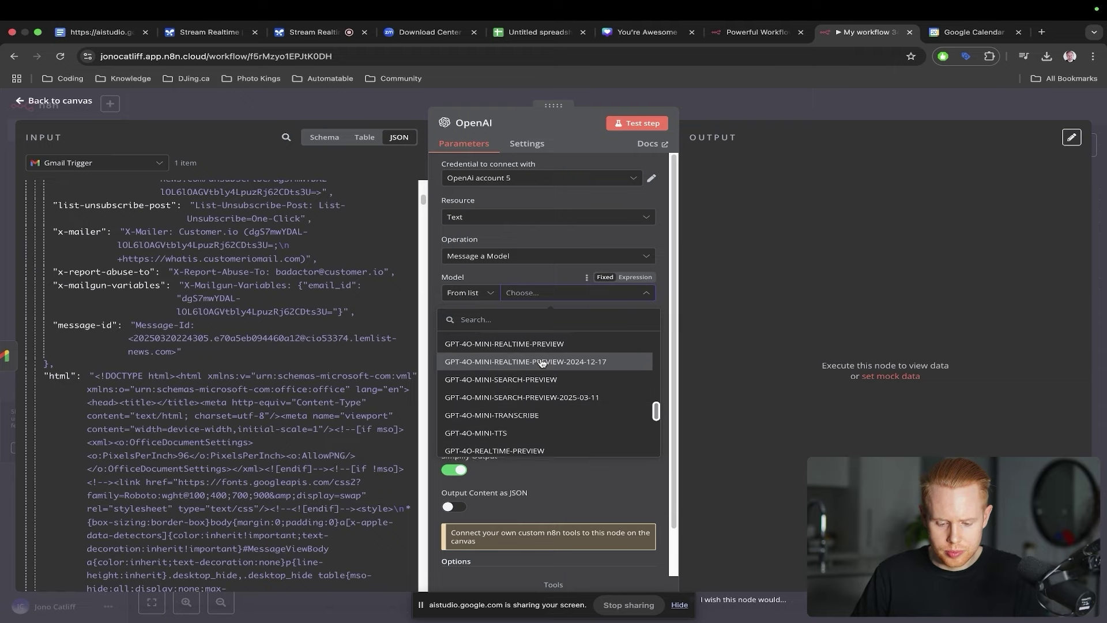
{"action": "scroll", "coordinate": [542, 362], "scroll_direction": "up", "scroll_amount": 2}
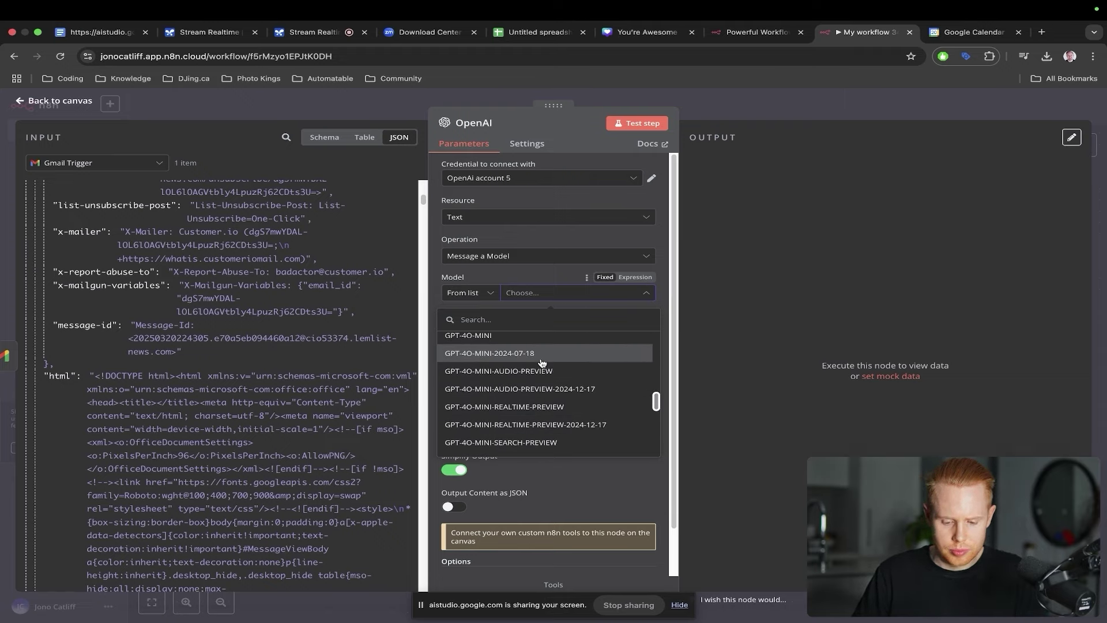
{"action": "scroll", "coordinate": [542, 362], "scroll_direction": "up", "scroll_amount": 5}
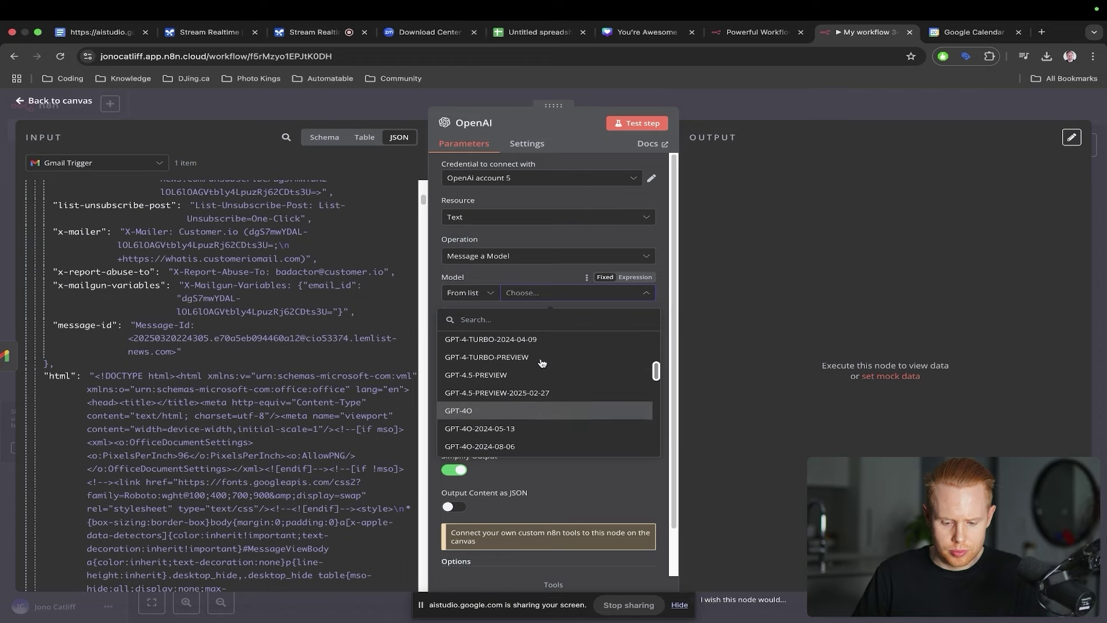
{"action": "scroll", "coordinate": [542, 362], "scroll_direction": "up", "scroll_amount": 5}
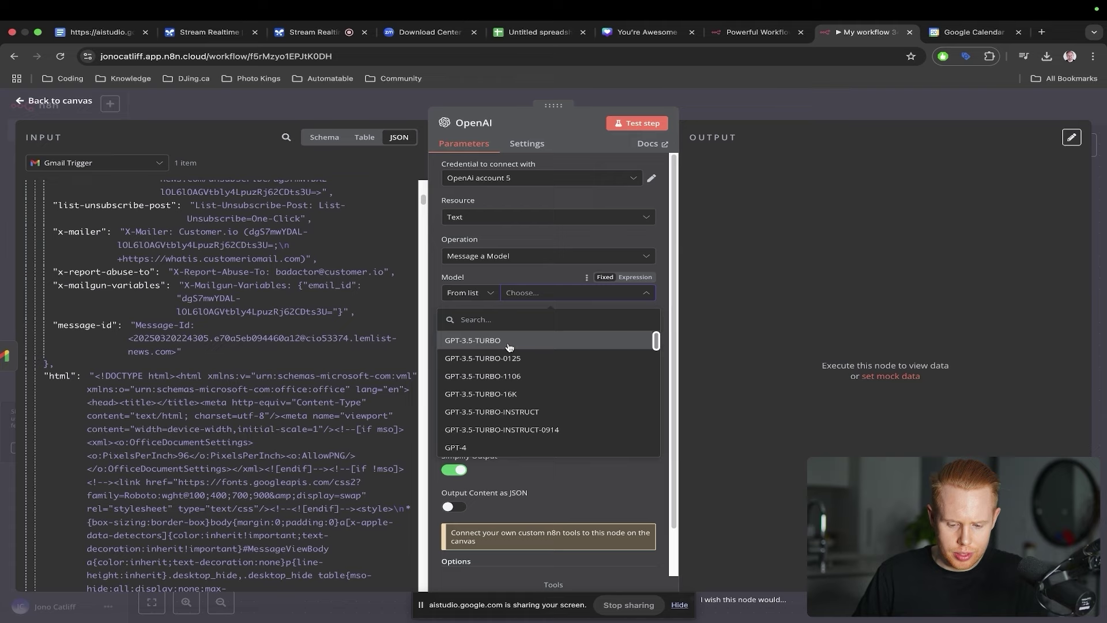
{"action": "scroll", "coordinate": [509, 346], "scroll_direction": "down", "scroll_amount": 8}
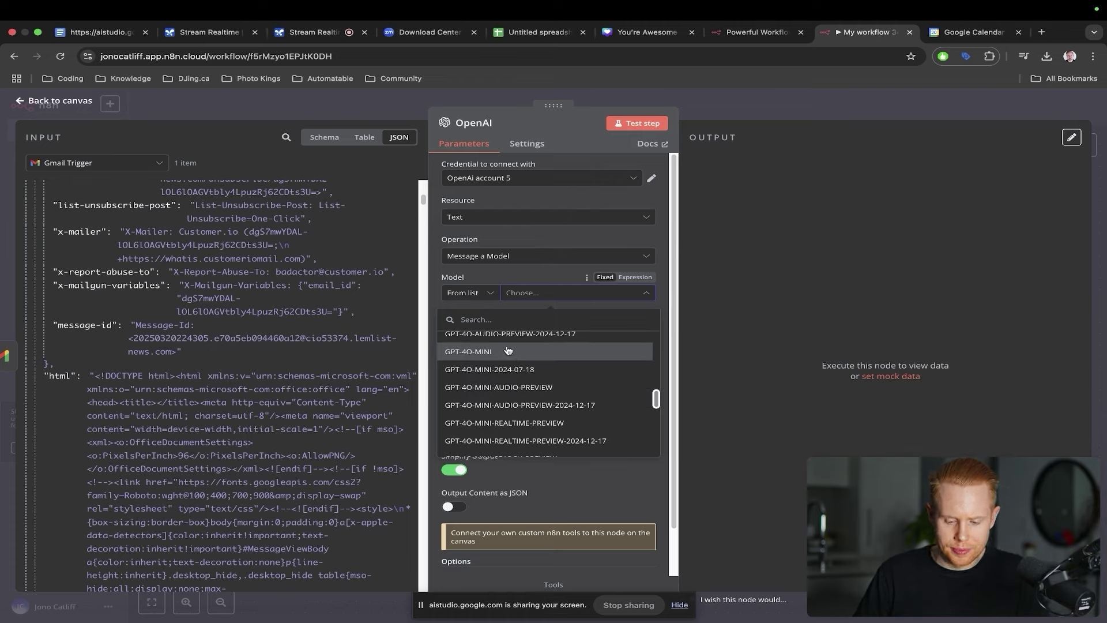
{"action": "scroll", "coordinate": [507, 350], "scroll_direction": "up", "scroll_amount": 8}
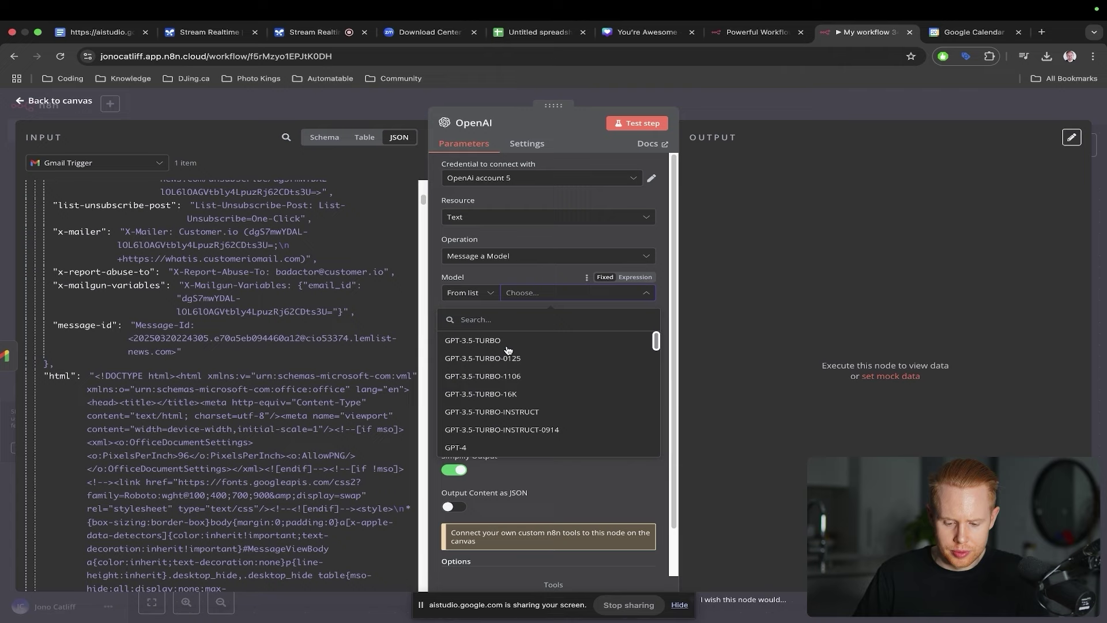
{"action": "scroll", "coordinate": [510, 345], "scroll_direction": "down", "scroll_amount": 7}
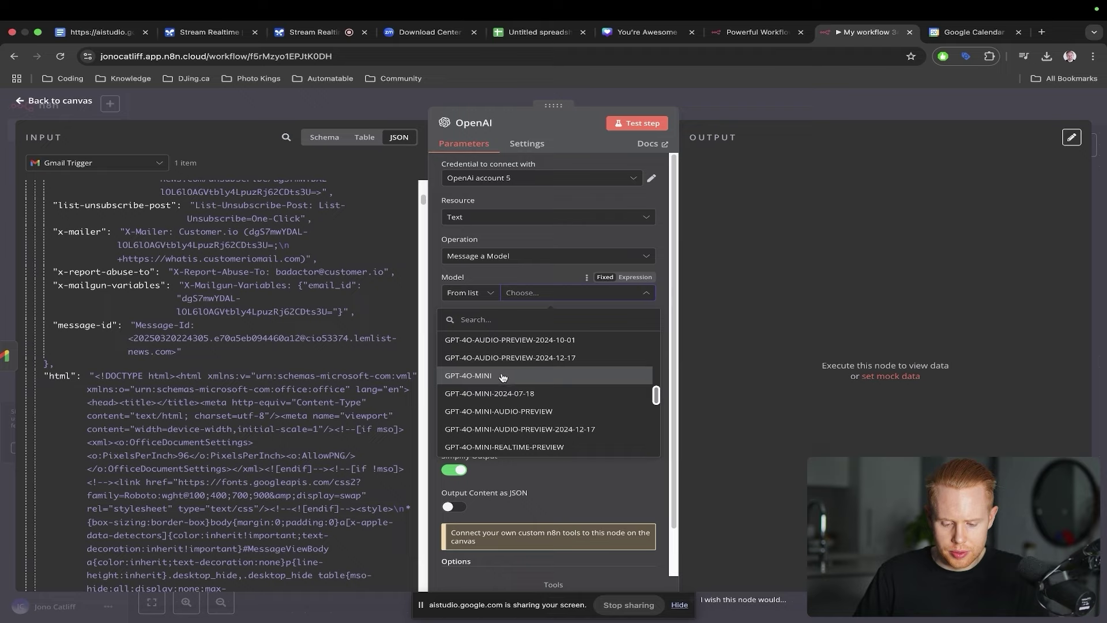
{"action": "scroll", "coordinate": [502, 377], "scroll_direction": "up", "scroll_amount": 8}
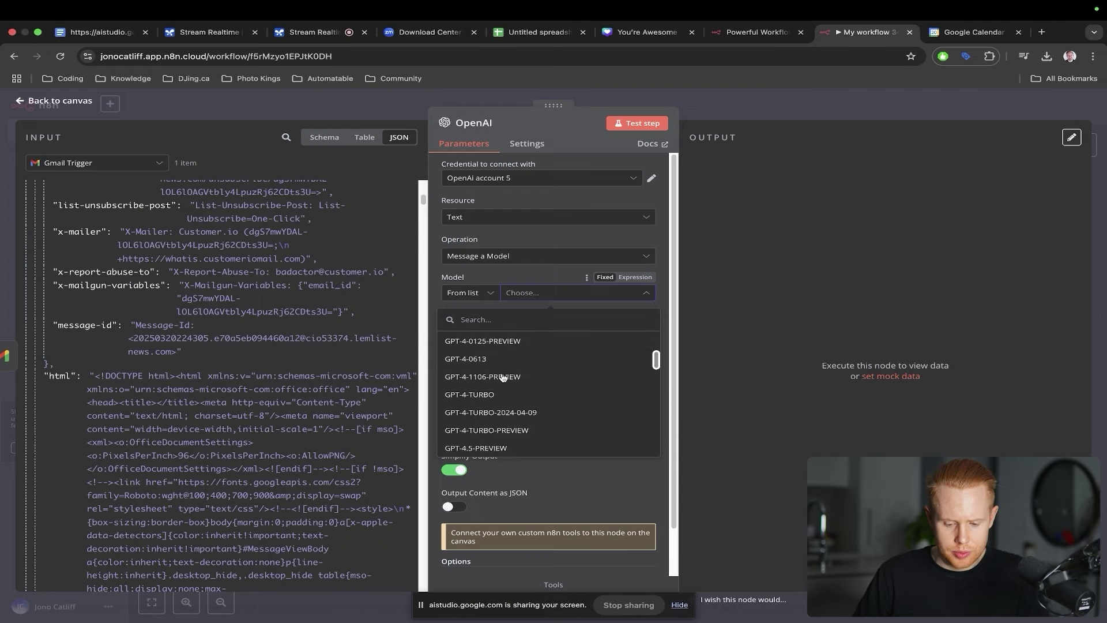
{"action": "left_click", "coordinate": [498, 339]}
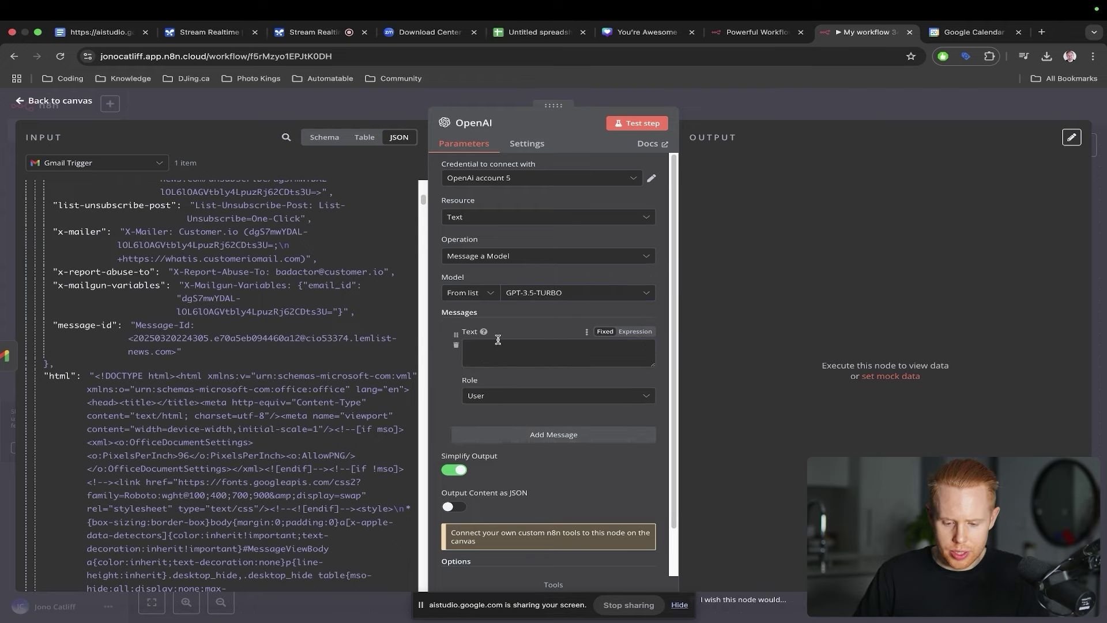
Map the Gmail Trigger's html field into the OpenAI message text as the expression {{ $json.html }}
{"action": "left_click", "coordinate": [498, 359]}
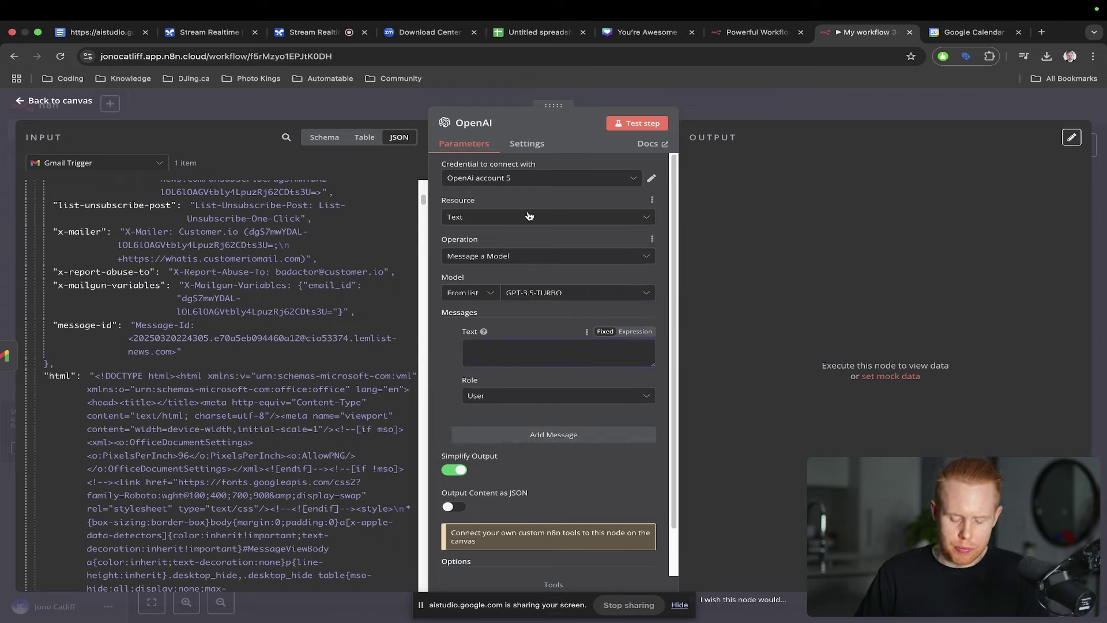
{"action": "left_click_drag", "start_coordinate": [528, 213], "coordinate": [476, 325]}
{"action": "key", "text": "Escape"}
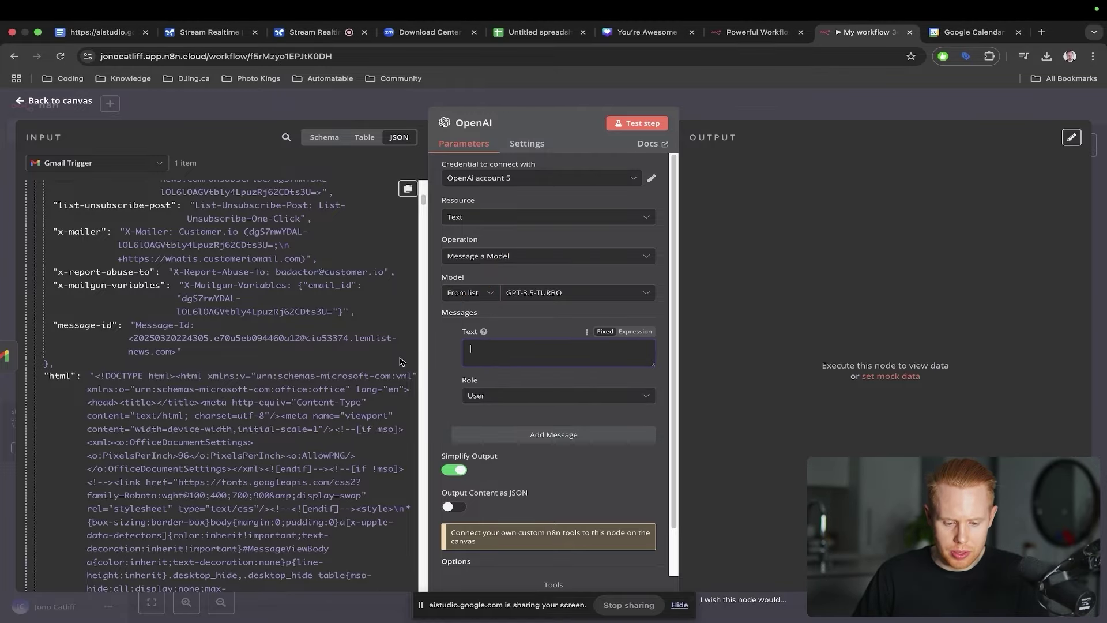
{"action": "scroll", "coordinate": [381, 360], "scroll_direction": "down", "scroll_amount": 10}
{"action": "scroll", "coordinate": [365, 361], "scroll_direction": "down", "scroll_amount": 10}
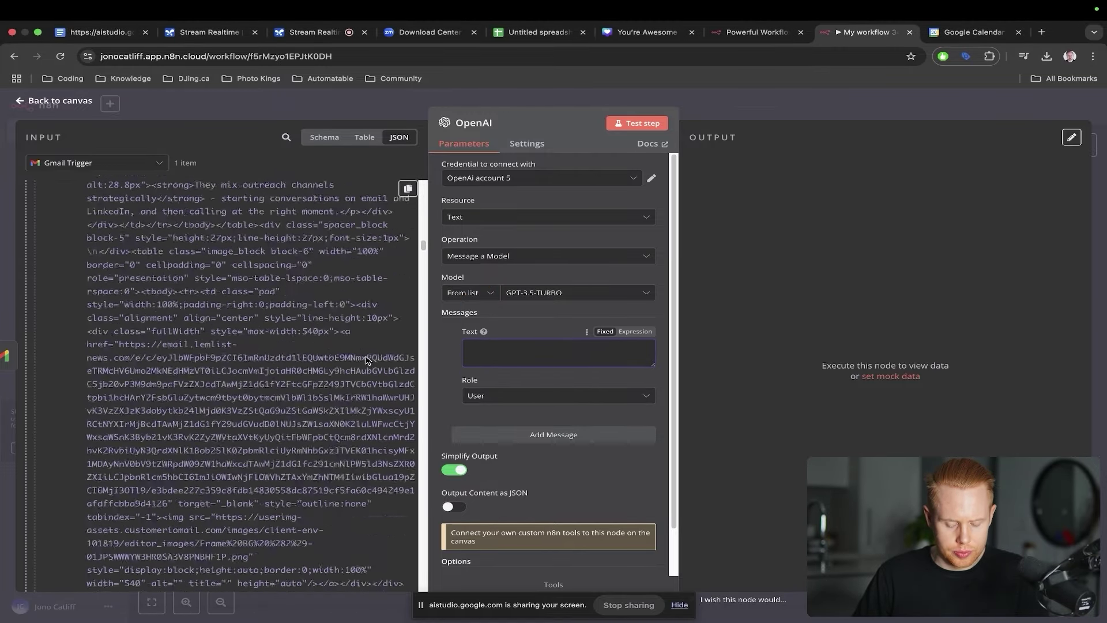
{"action": "scroll", "coordinate": [365, 357], "scroll_direction": "down", "scroll_amount": 10}
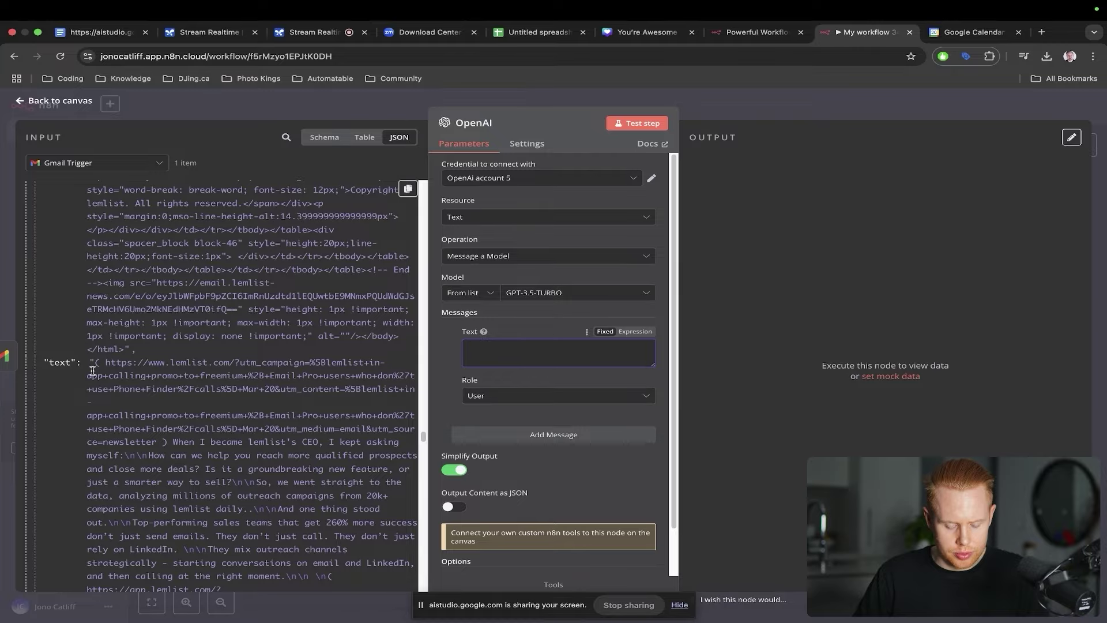
{"action": "scroll", "coordinate": [89, 369], "scroll_direction": "up", "scroll_amount": 15}
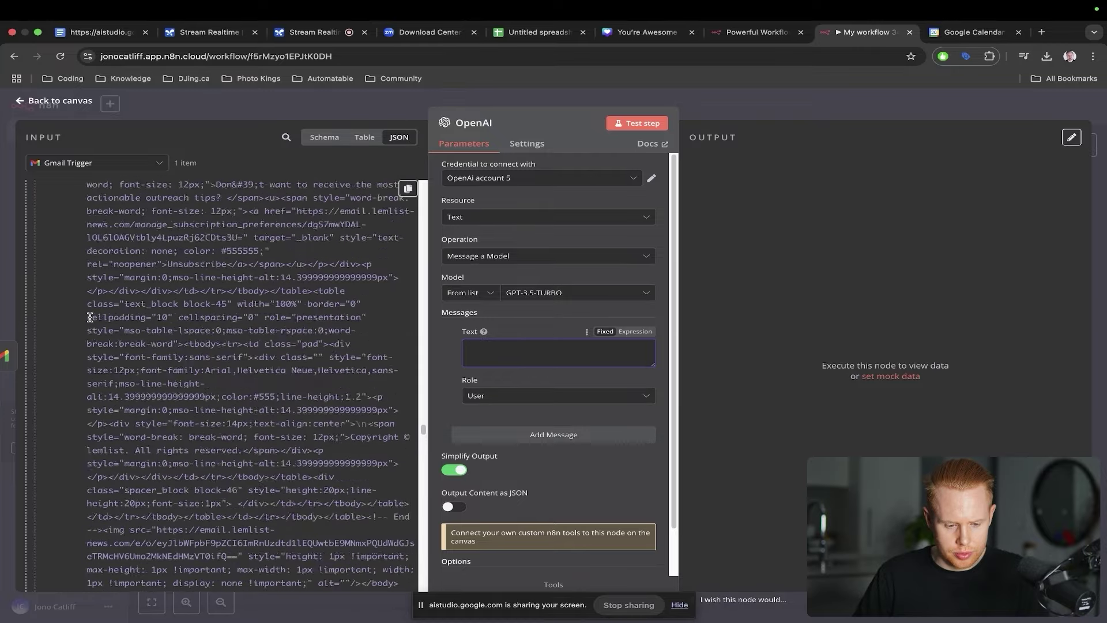
{"action": "scroll", "coordinate": [90, 321], "scroll_direction": "up", "scroll_amount": 15}
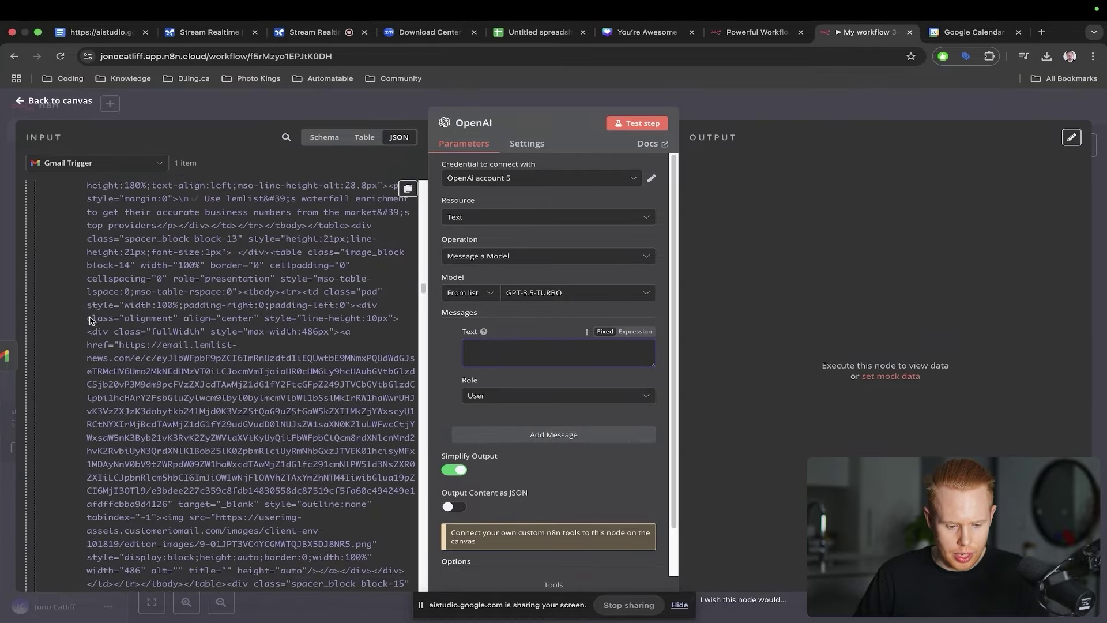
{"action": "scroll", "coordinate": [90, 320], "scroll_direction": "up", "scroll_amount": 15}
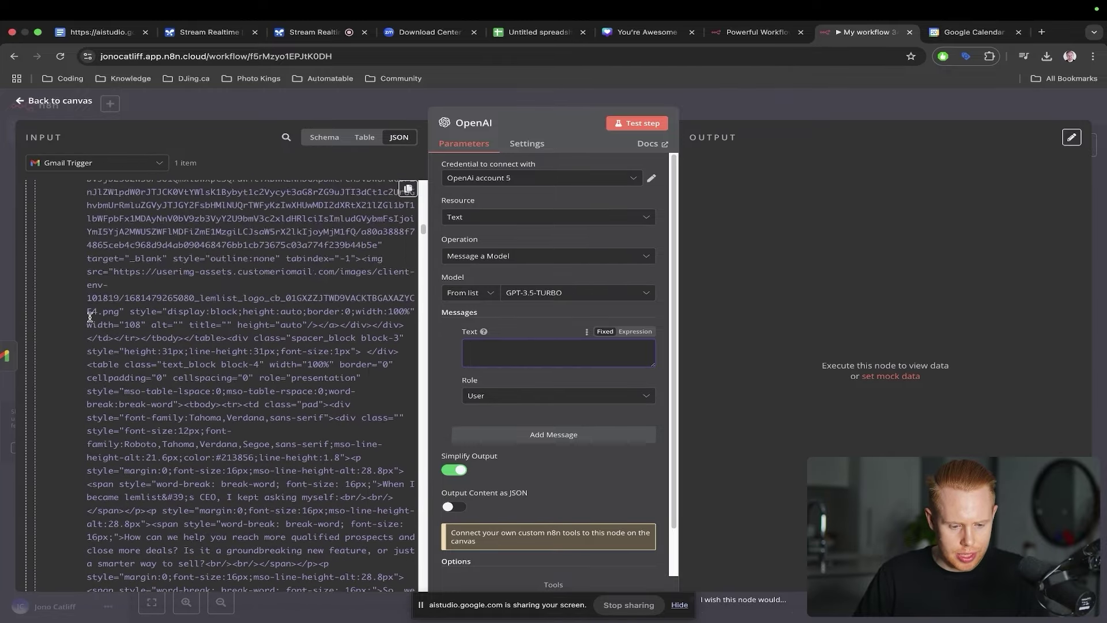
{"action": "scroll", "coordinate": [90, 320], "scroll_direction": "down", "scroll_amount": 10}
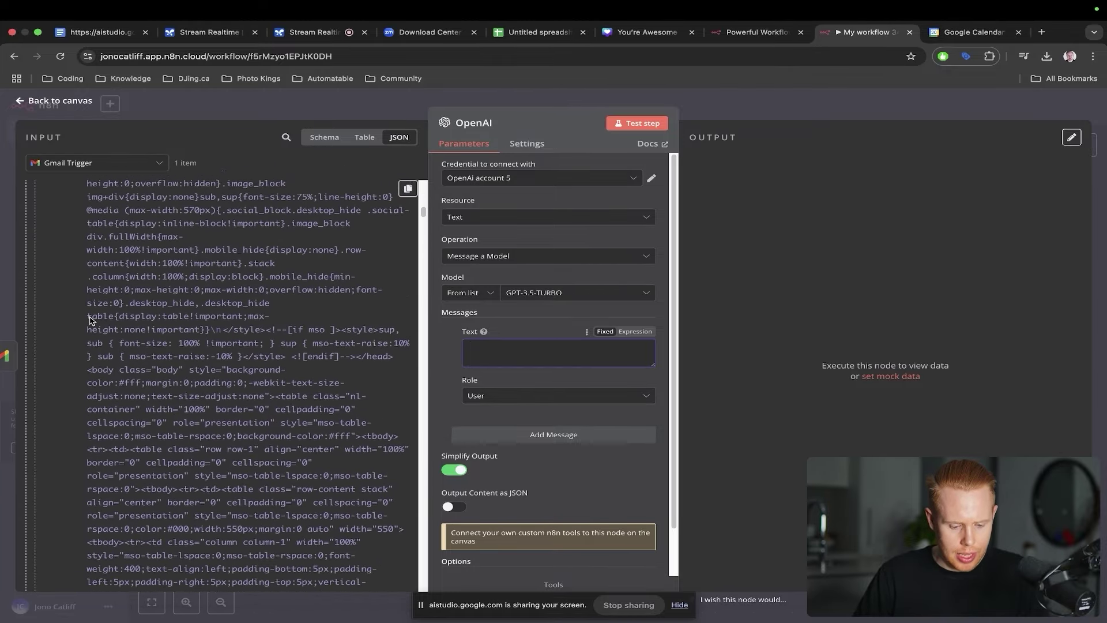
{"action": "scroll", "coordinate": [91, 316], "scroll_direction": "up", "scroll_amount": 3}
{"action": "left_click_drag", "start_coordinate": [59, 269], "coordinate": [511, 356]}
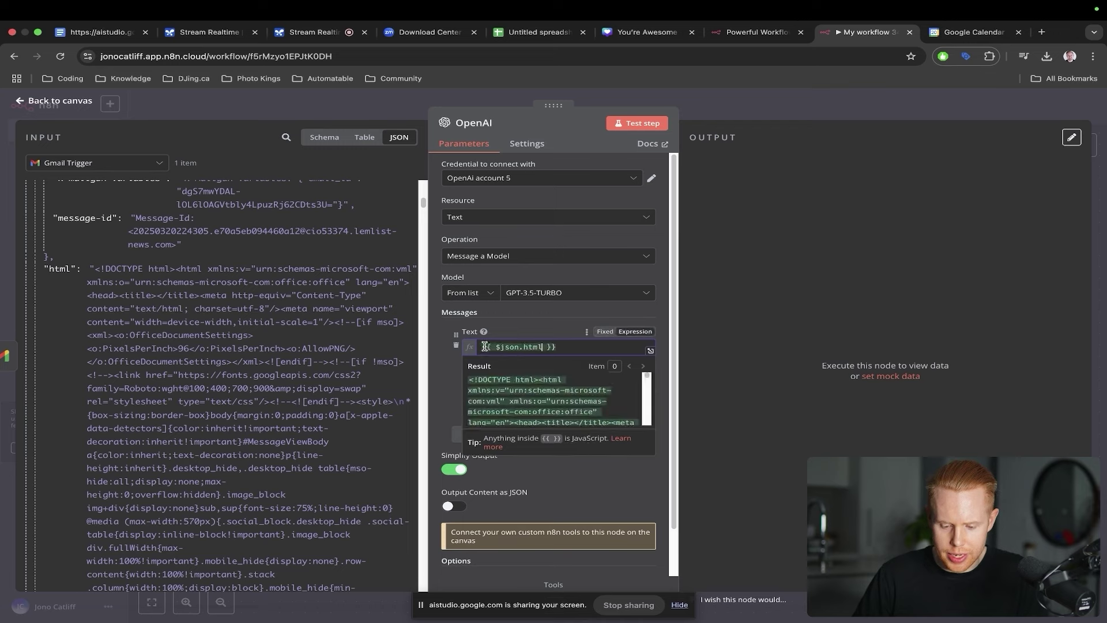
{"action": "left_click", "coordinate": [518, 333]}
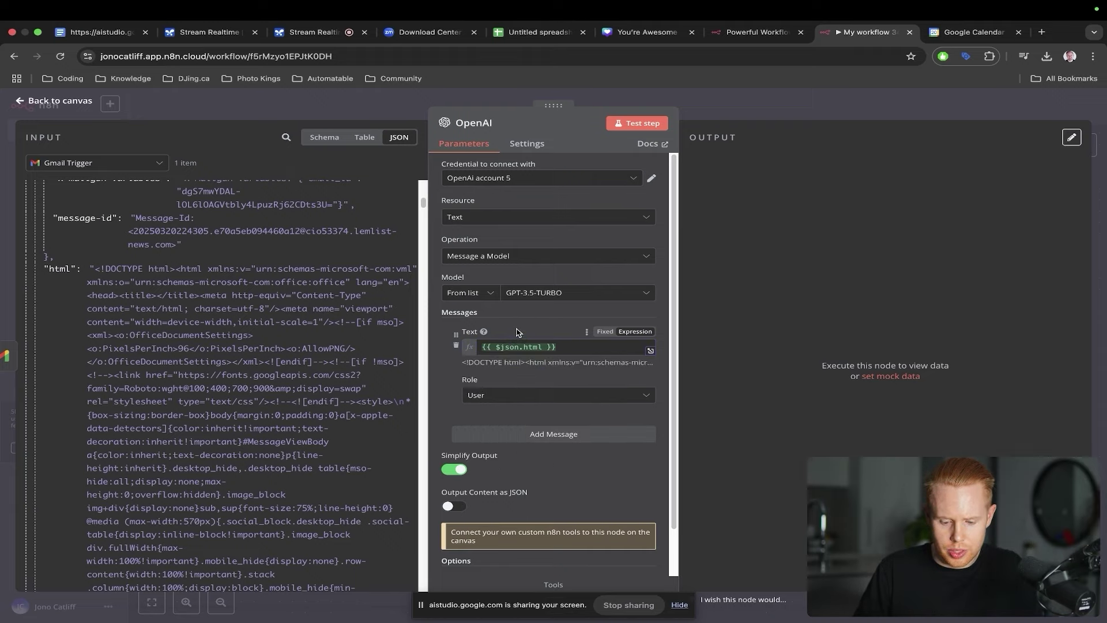
Insert the prompt "Please generate a response to the following email:" before the {{ $json.html }} expression in the OpenAI message text
{"action": "left_click", "coordinate": [483, 345]}
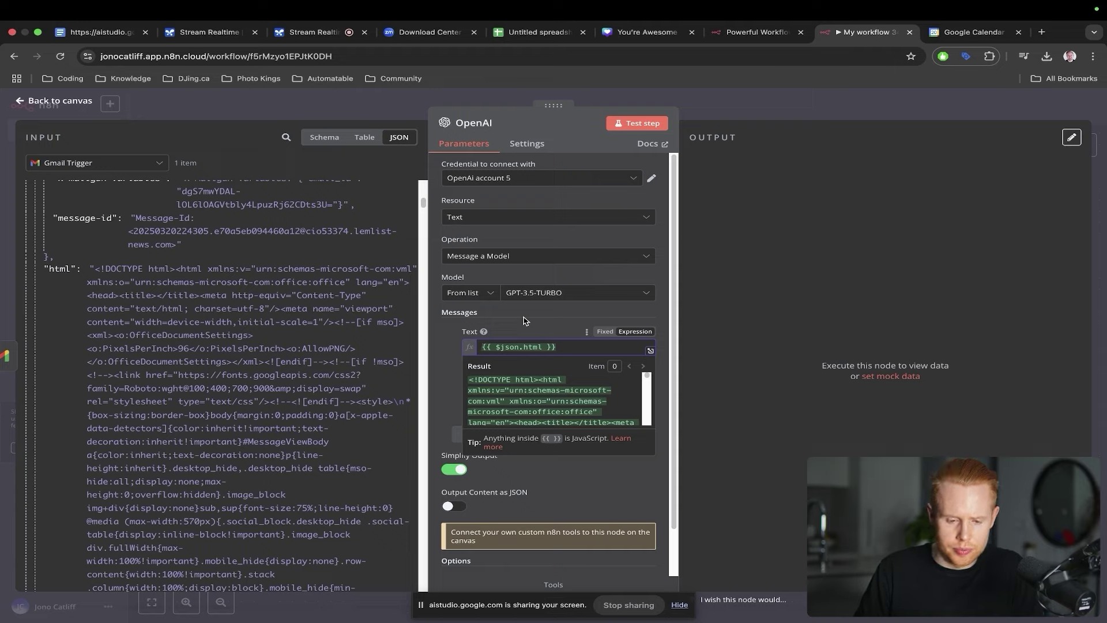
{"action": "type", "text": "Please generate "}
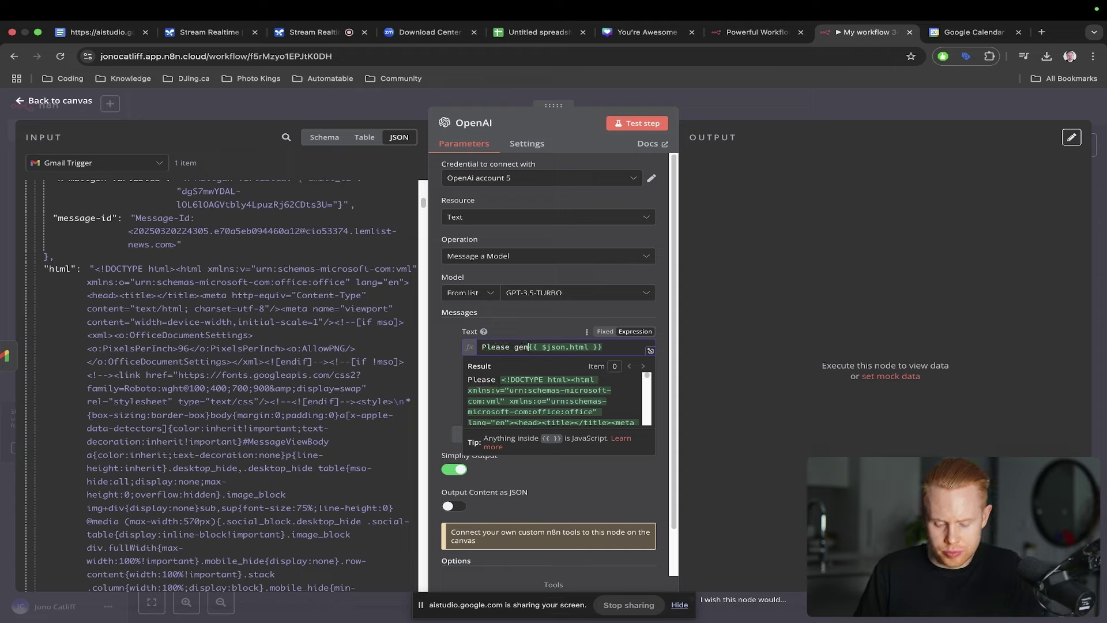
{"action": "type", "text": "a response to the fol"}
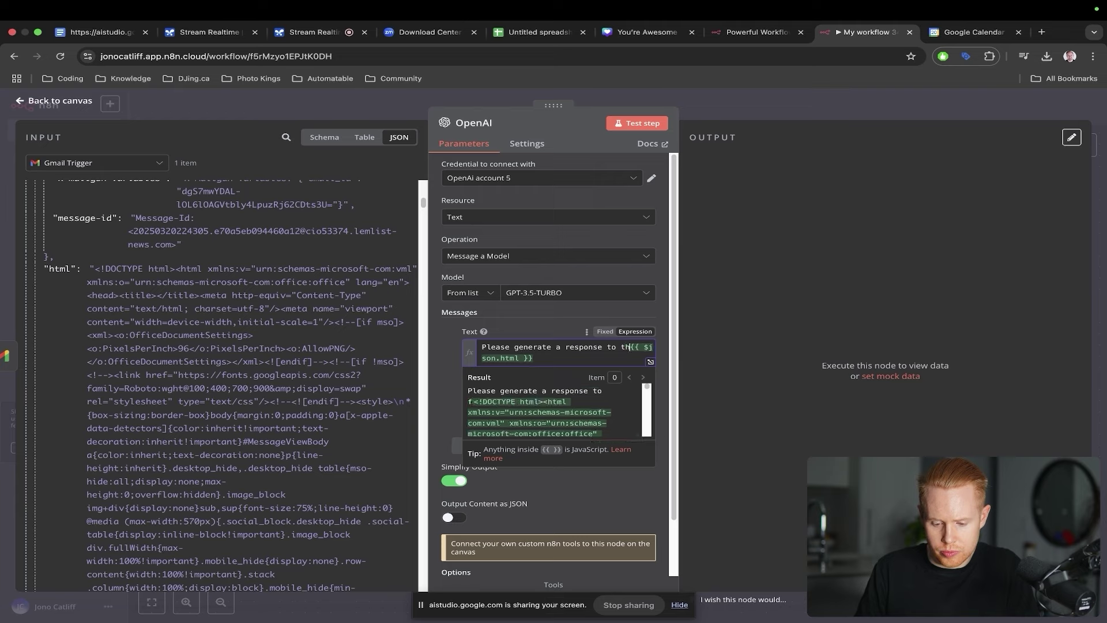
{"action": "type", "text": "lowing email:"}
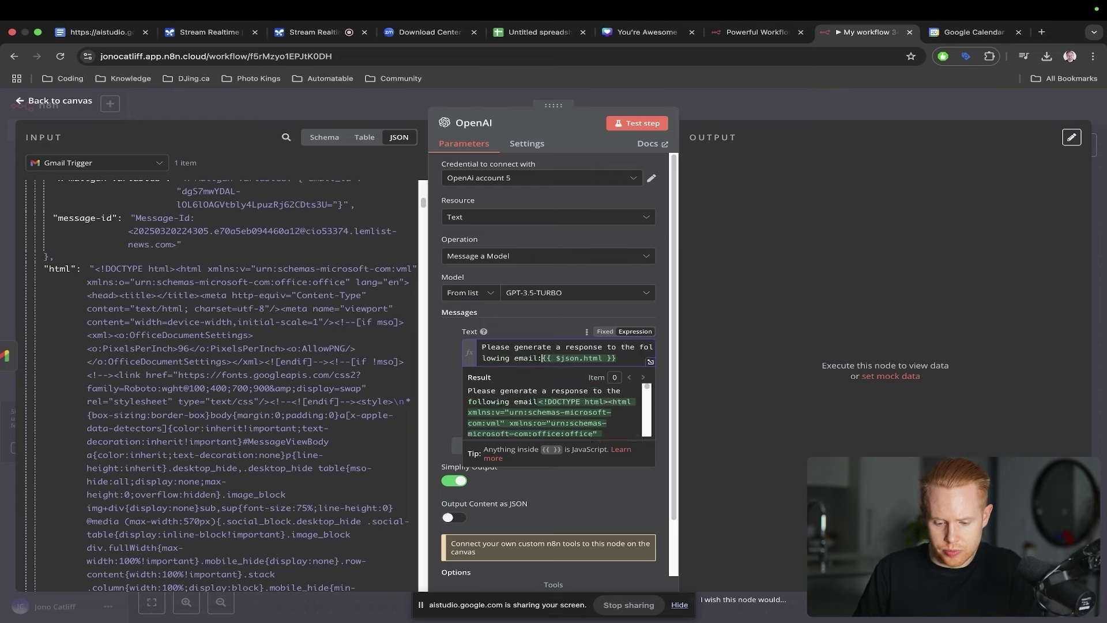
Test the OpenAI node, read through the generated reply content, and return to the canvas
{"action": "left_click", "coordinate": [633, 128]}
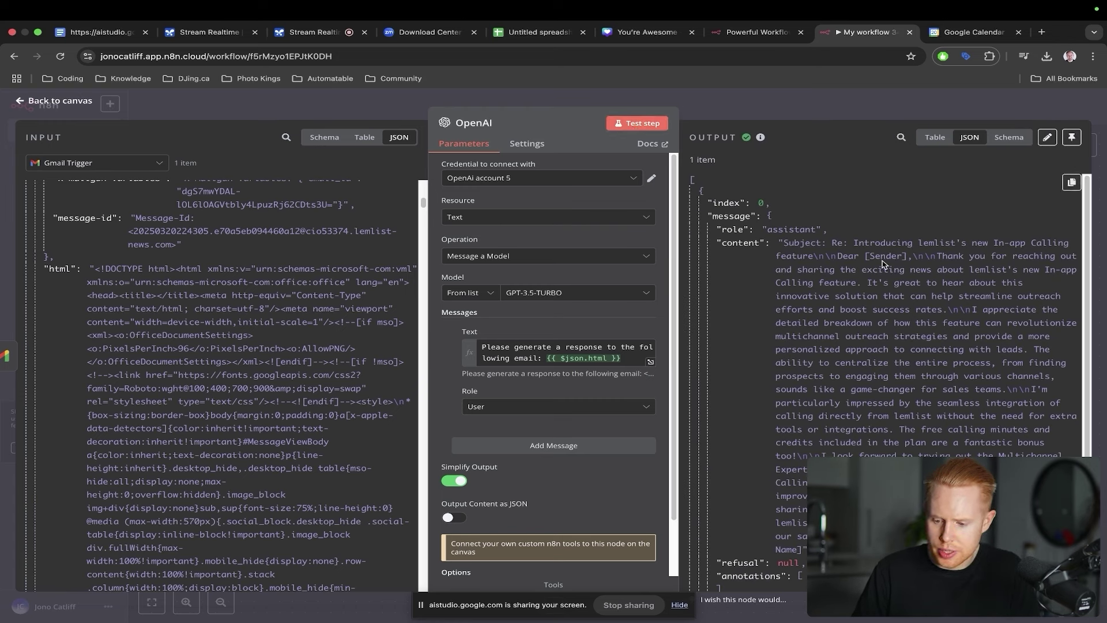
{"action": "left_click_drag", "start_coordinate": [837, 245], "coordinate": [818, 525]}
{"action": "key", "text": "Escape"}
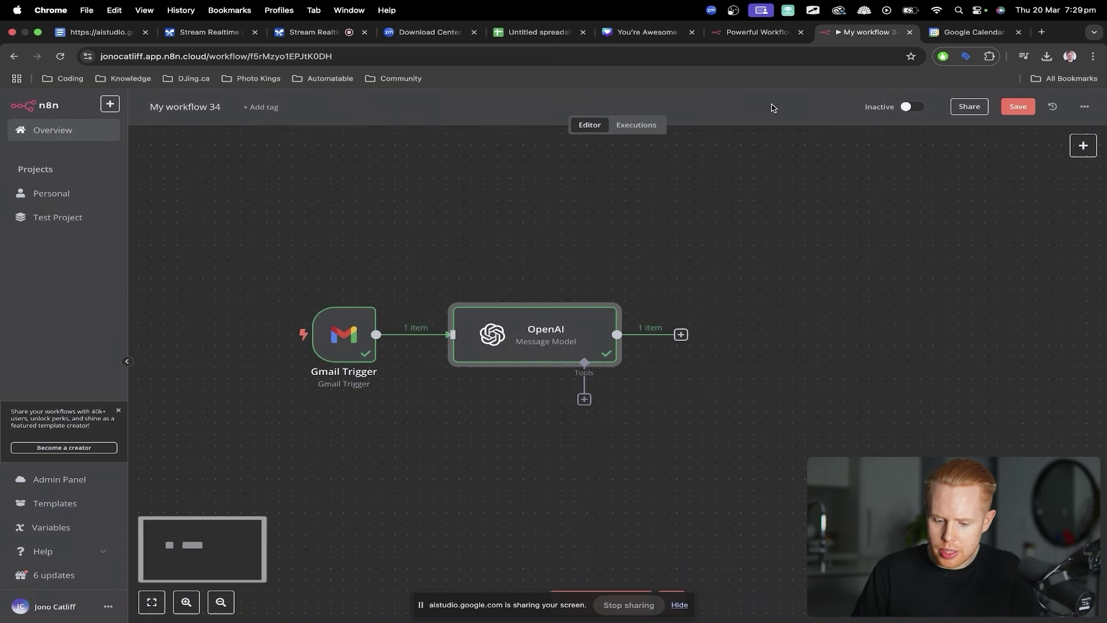
Add a Gmail "Create a draft" node after the OpenAI node
{"action": "left_click", "coordinate": [680, 335]}
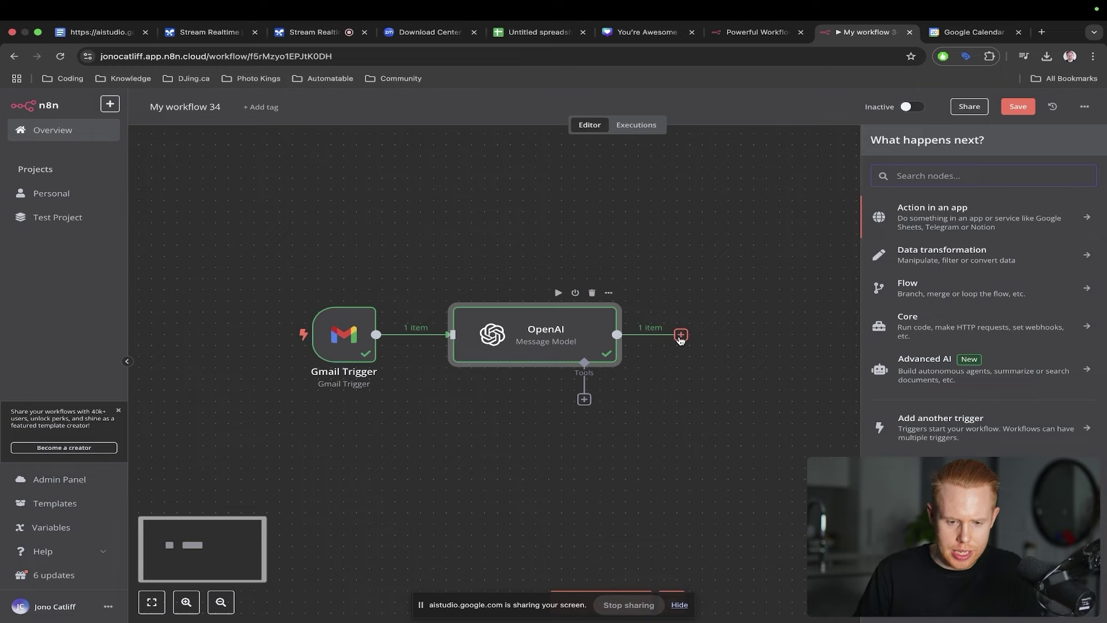
{"action": "left_click", "coordinate": [700, 302]}
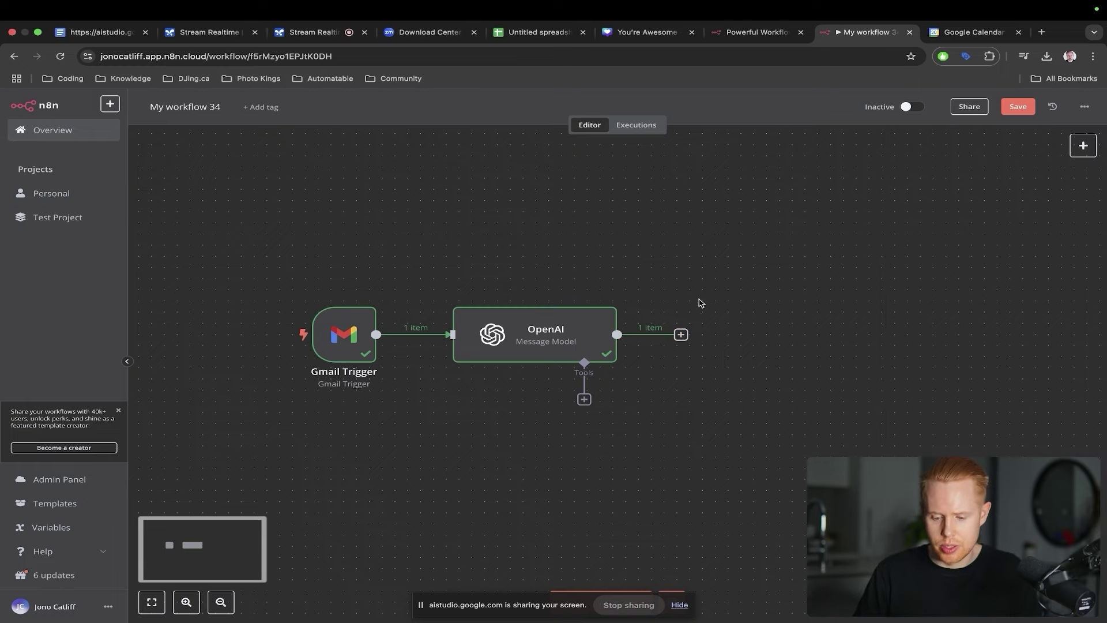
{"action": "left_click", "coordinate": [681, 336]}
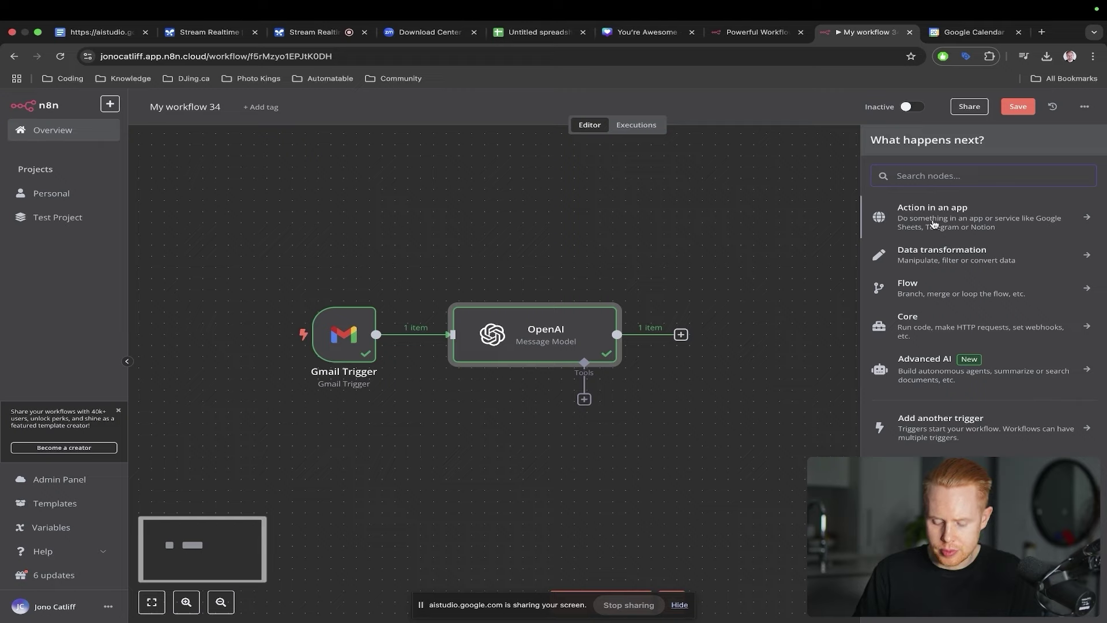
{"action": "type", "text": "email"}
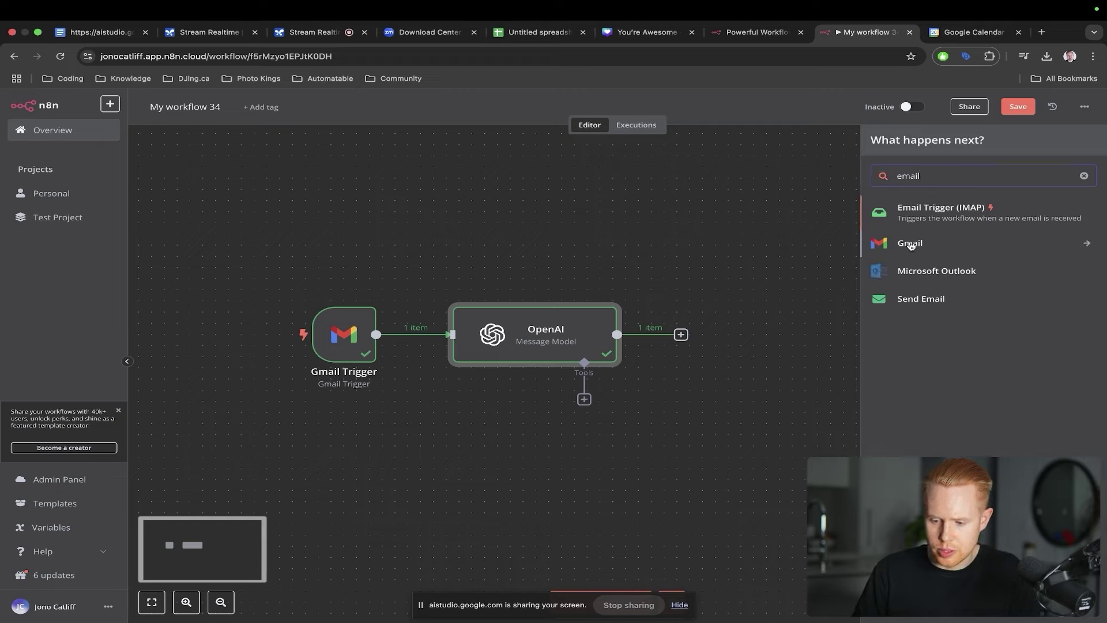
{"action": "left_click", "coordinate": [911, 241]}
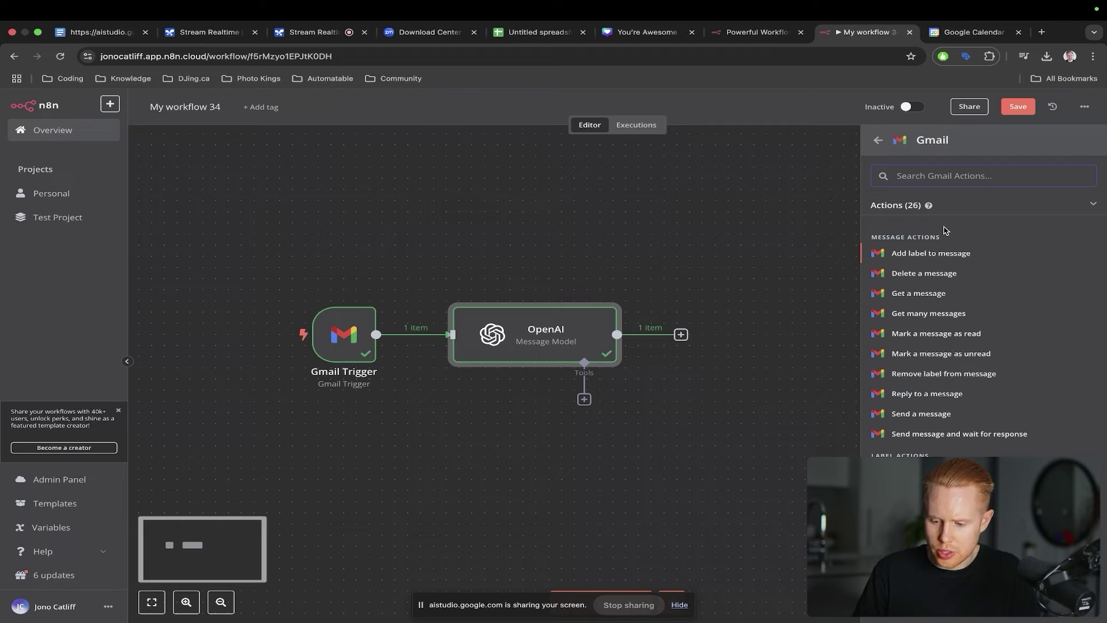
{"action": "type", "text": "draft"}
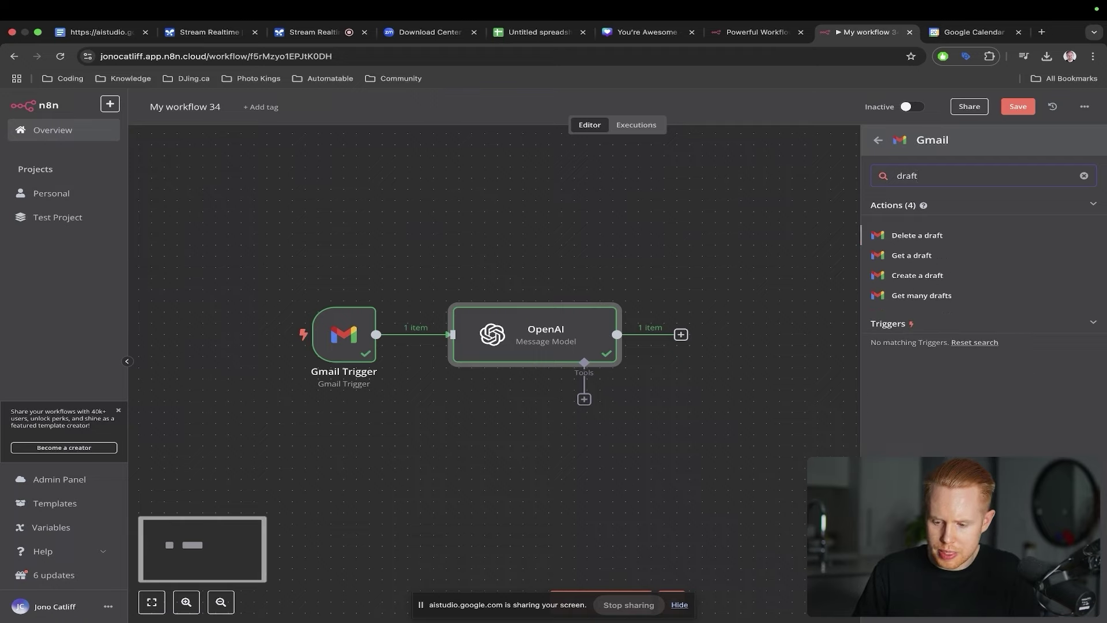
{"action": "left_click", "coordinate": [946, 276]}
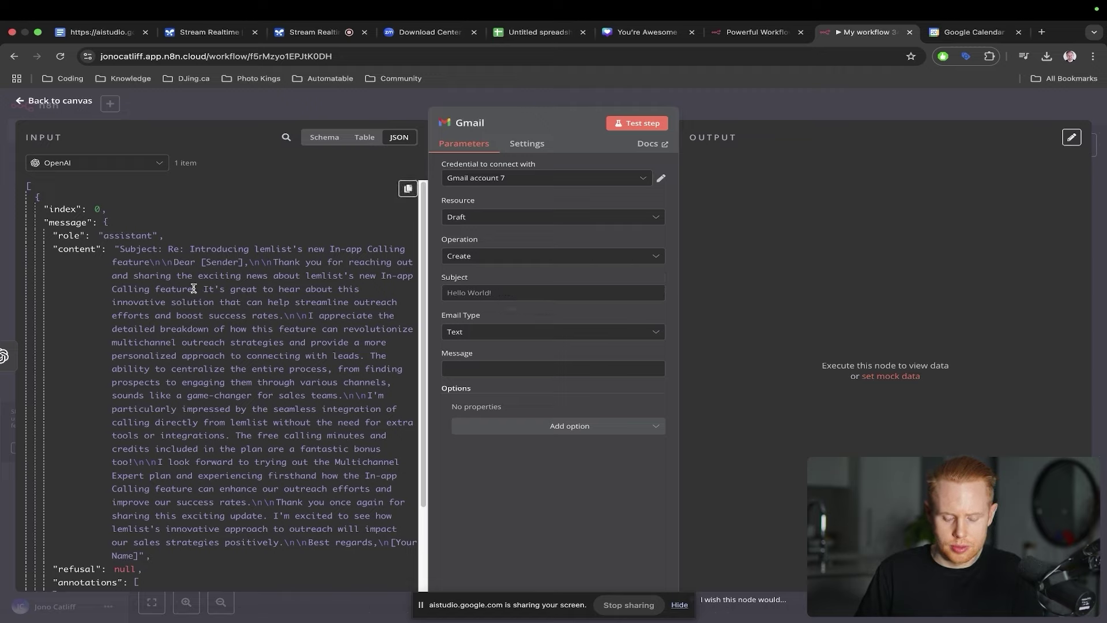
Fill the draft's message with OpenAI's content field as {{ $json.message.content }} and its subject with "test", and test the node
{"action": "left_click_drag", "start_coordinate": [68, 249], "coordinate": [455, 370]}
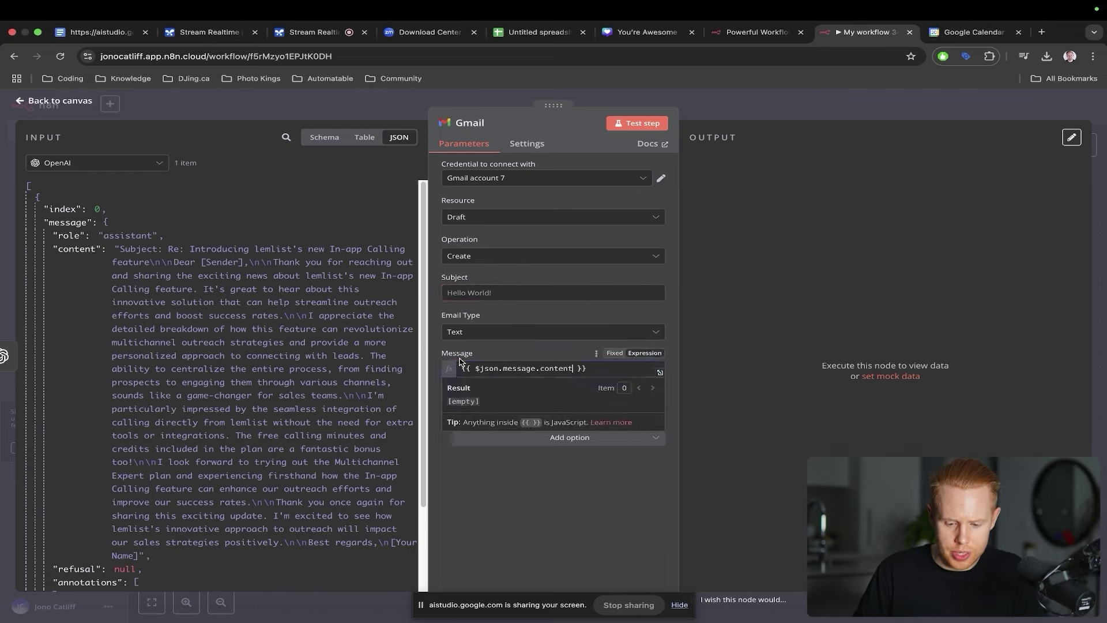
{"action": "left_click", "coordinate": [635, 125]}
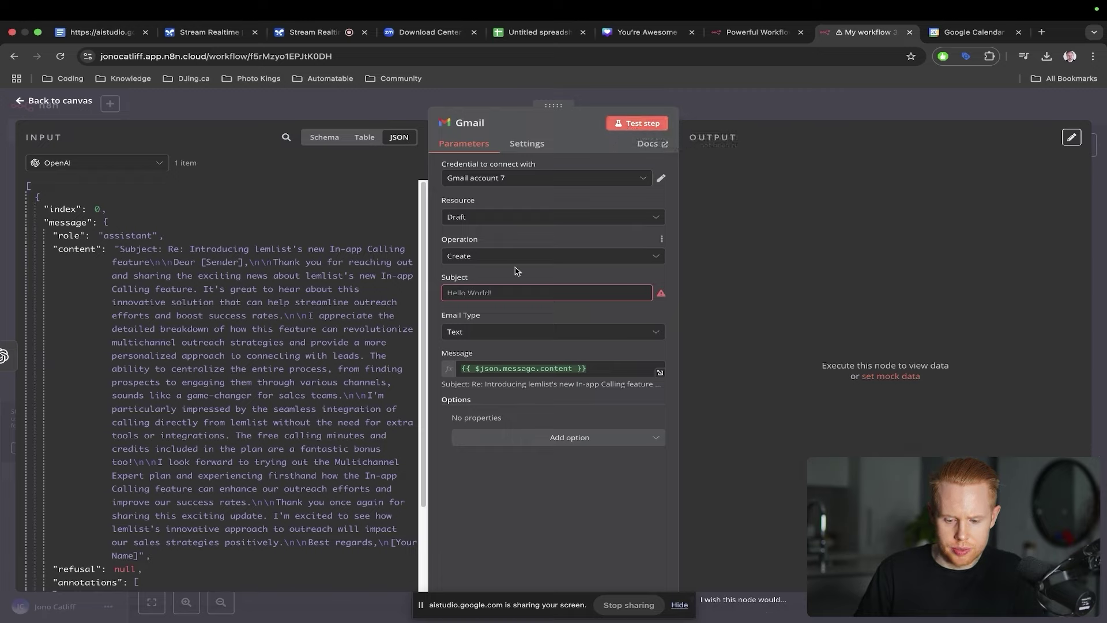
{"action": "left_click", "coordinate": [471, 293]}
{"action": "type", "text": "test"}
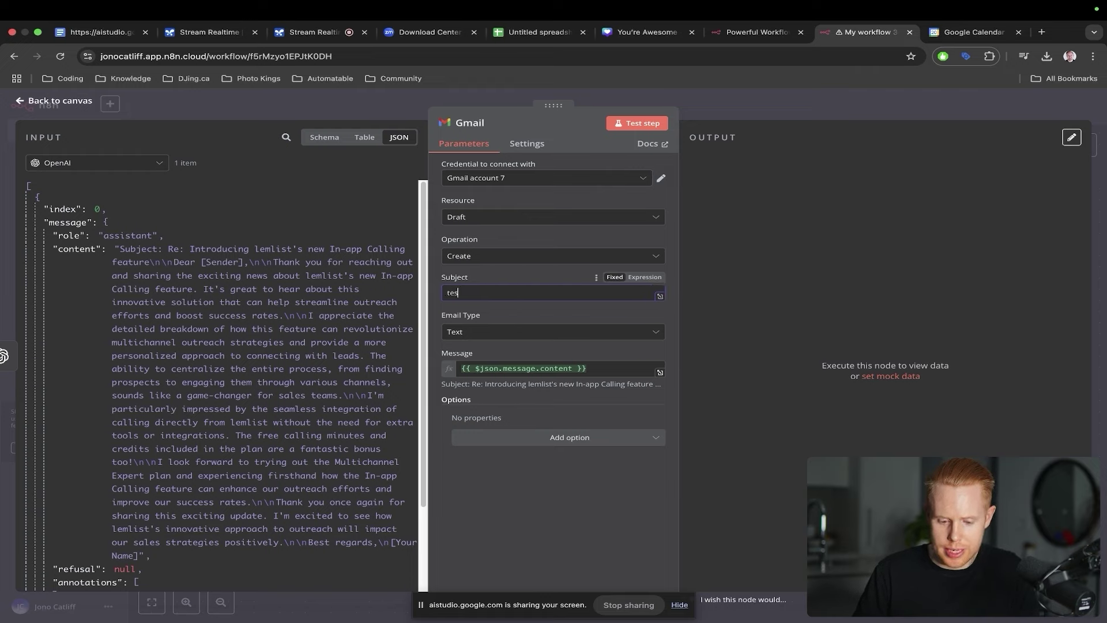
{"action": "left_click", "coordinate": [625, 122]}
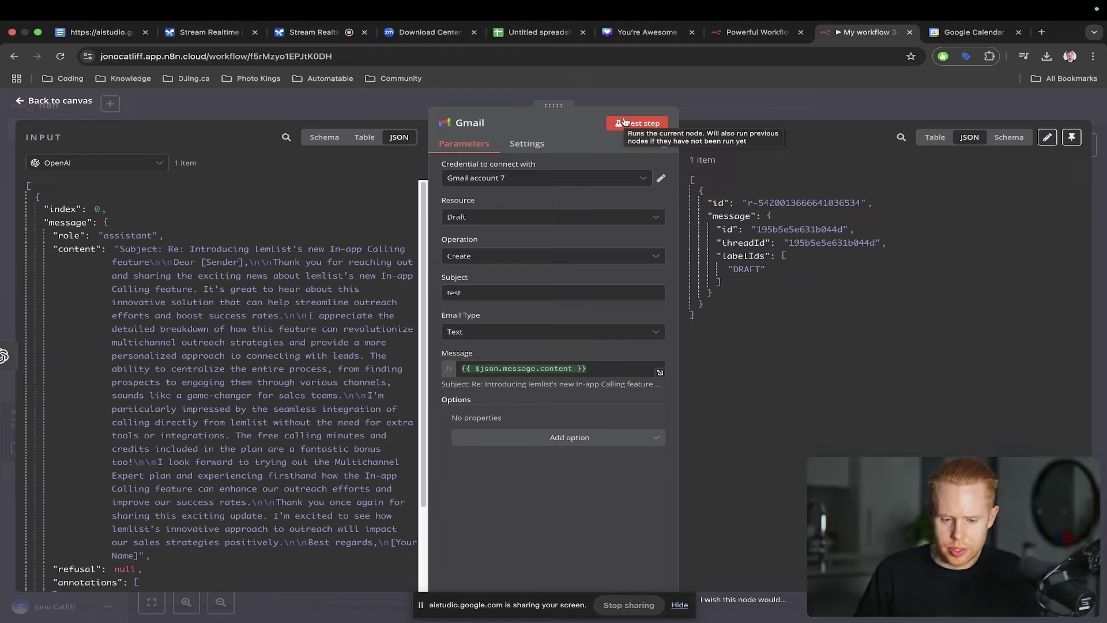
Switch to Gmail to check the newly created "test" draft, close it, and return to the n8n workflow
{"action": "left_click", "coordinate": [980, 32]}
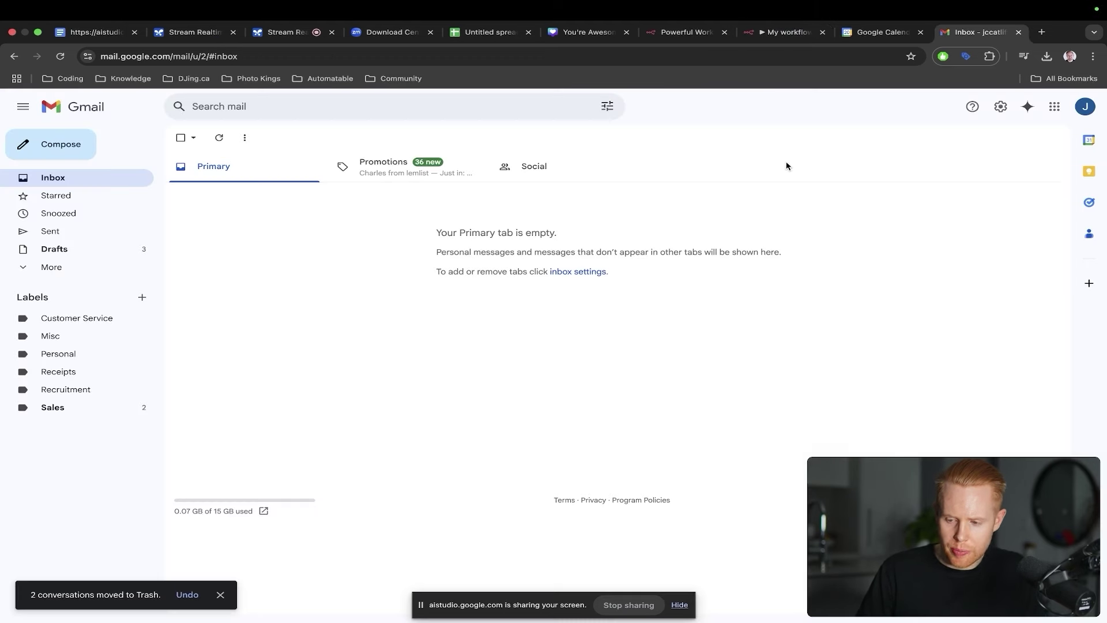
{"action": "left_click", "coordinate": [61, 253]}
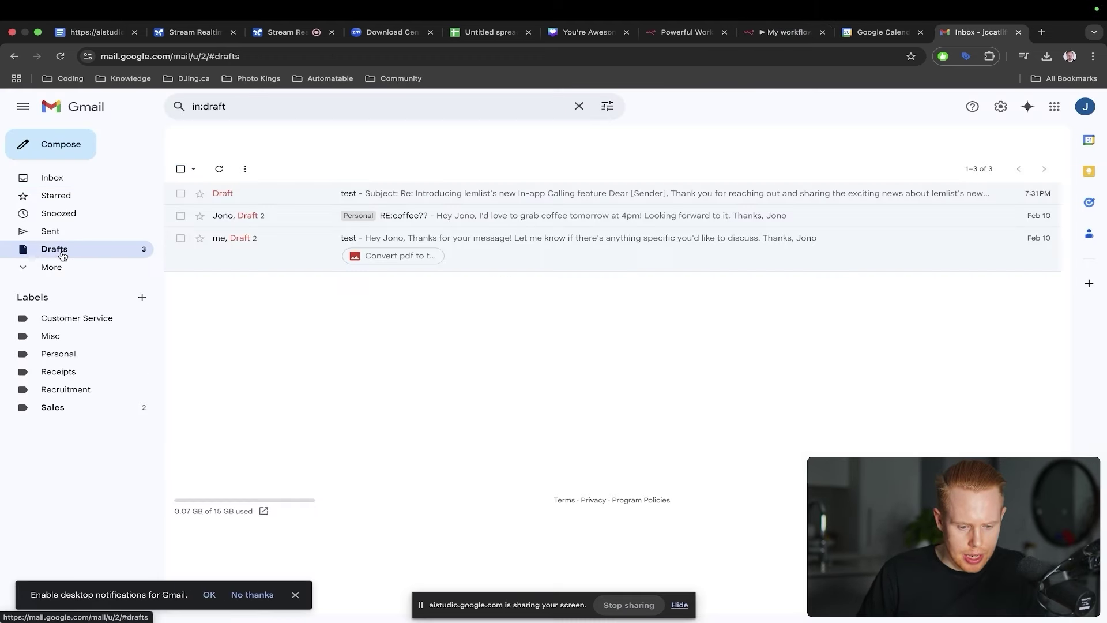
{"action": "left_click", "coordinate": [288, 203]}
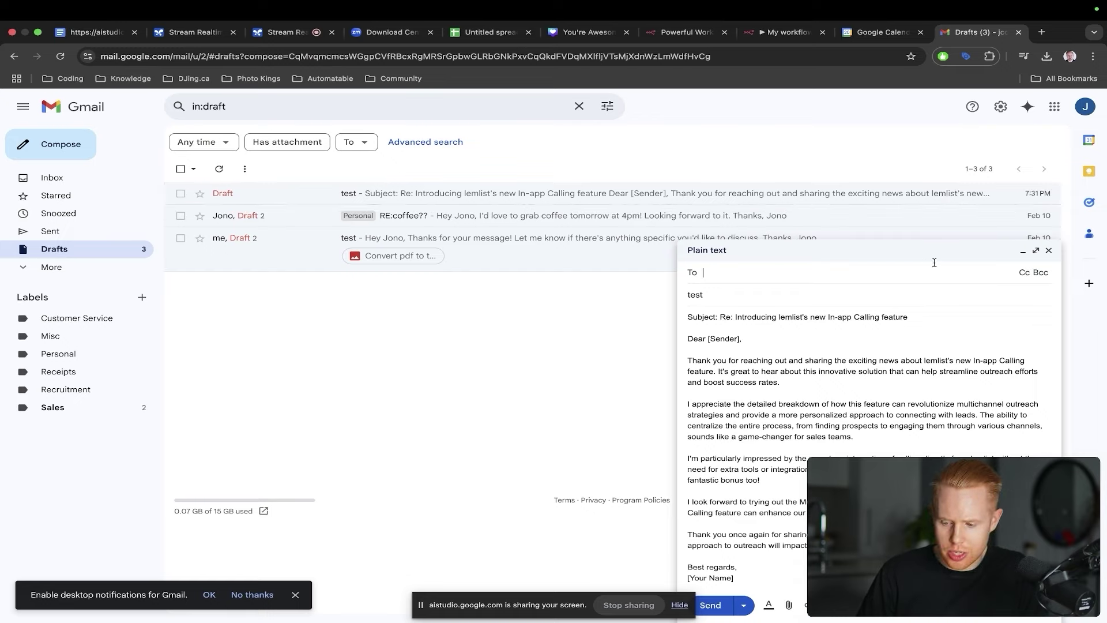
{"action": "left_click", "coordinate": [1048, 250]}
{"action": "left_click", "coordinate": [687, 32]}
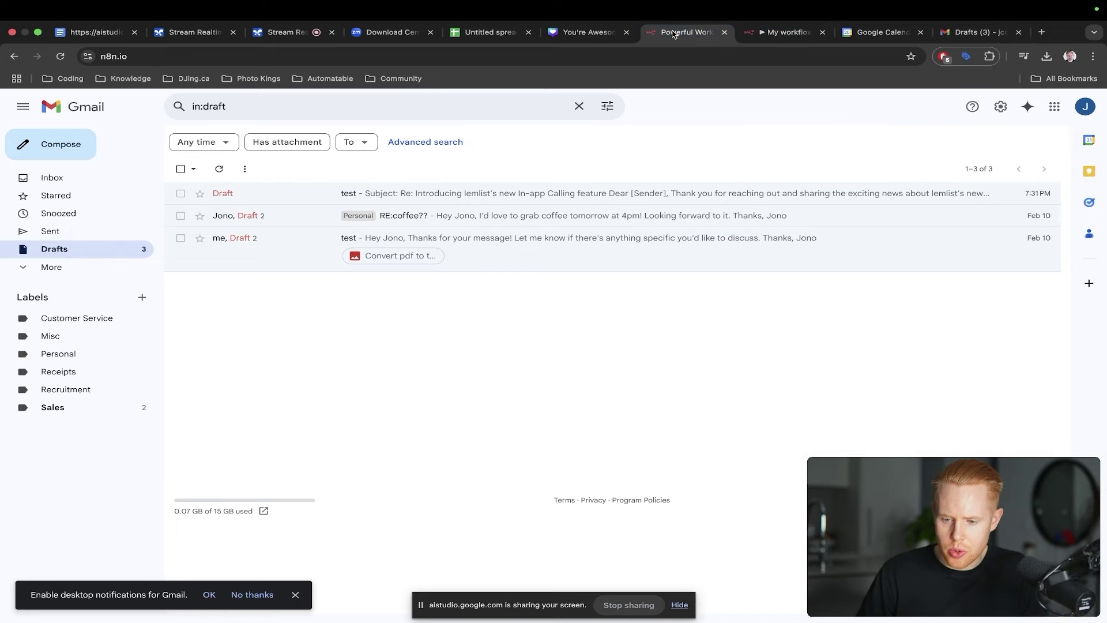
{"action": "left_click", "coordinate": [787, 32]}
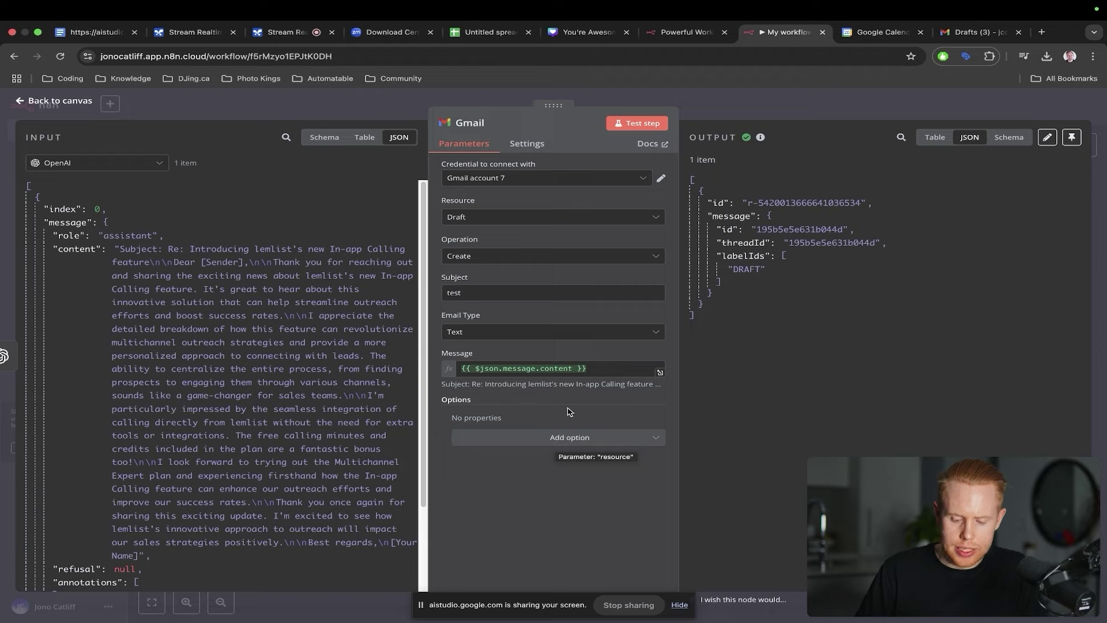
Add the Thread ID option to the Gmail draft node and map the Gmail Trigger's threadId into it
{"action": "left_click", "coordinate": [559, 438]}
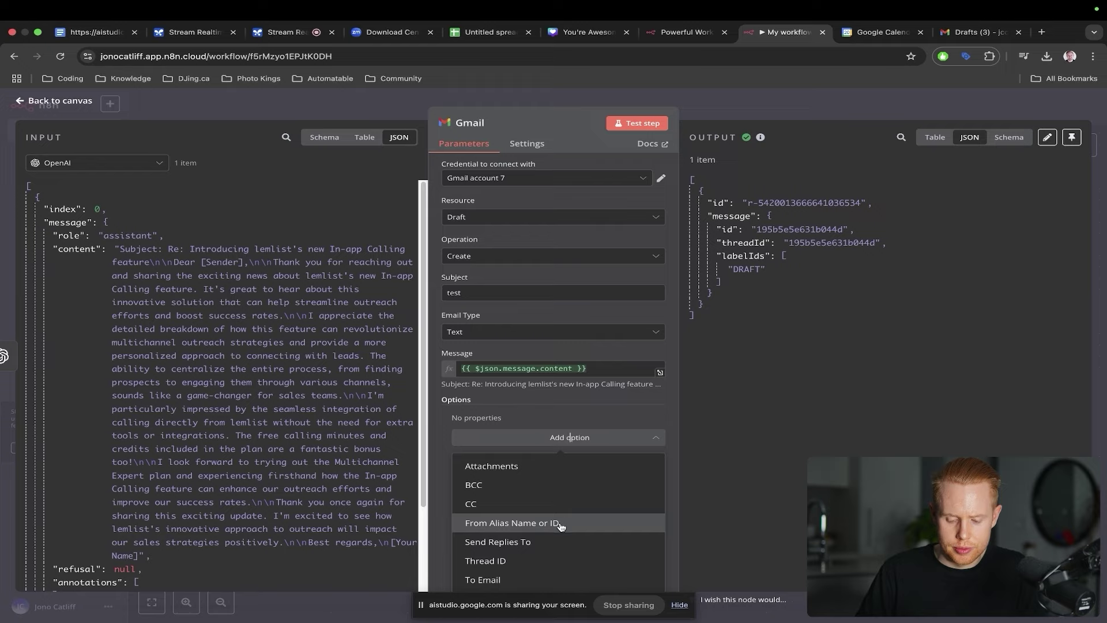
{"action": "left_click", "coordinate": [537, 562]}
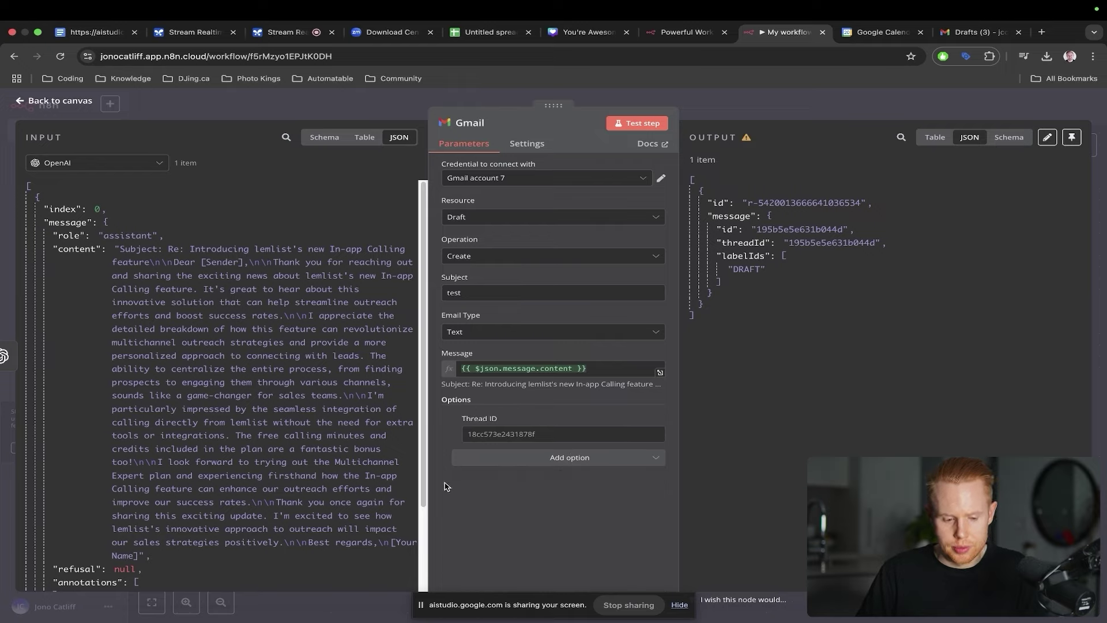
{"action": "scroll", "coordinate": [290, 439], "scroll_direction": "down", "scroll_amount": 3}
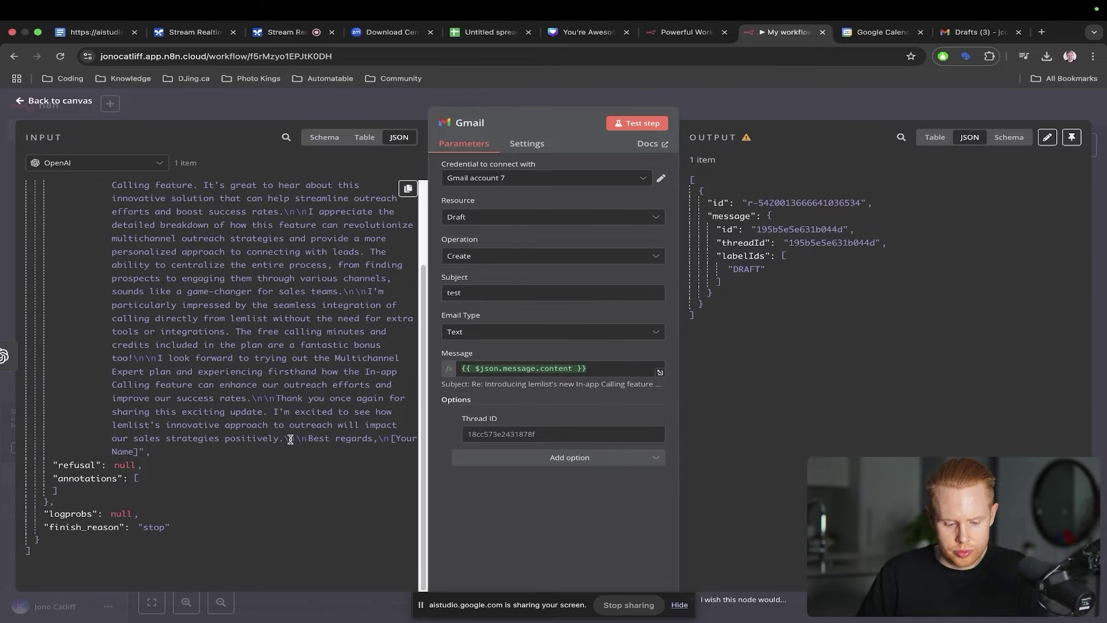
{"action": "scroll", "coordinate": [290, 439], "scroll_direction": "up", "scroll_amount": 3}
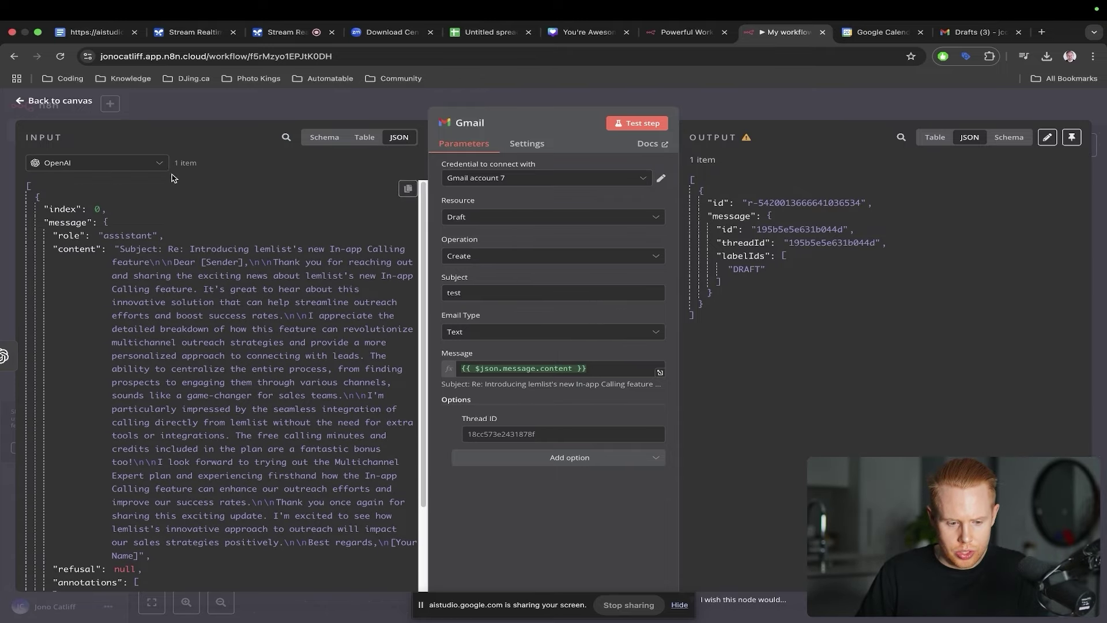
{"action": "left_click", "coordinate": [322, 143]}
{"action": "scroll", "coordinate": [231, 299], "scroll_direction": "down", "scroll_amount": 10}
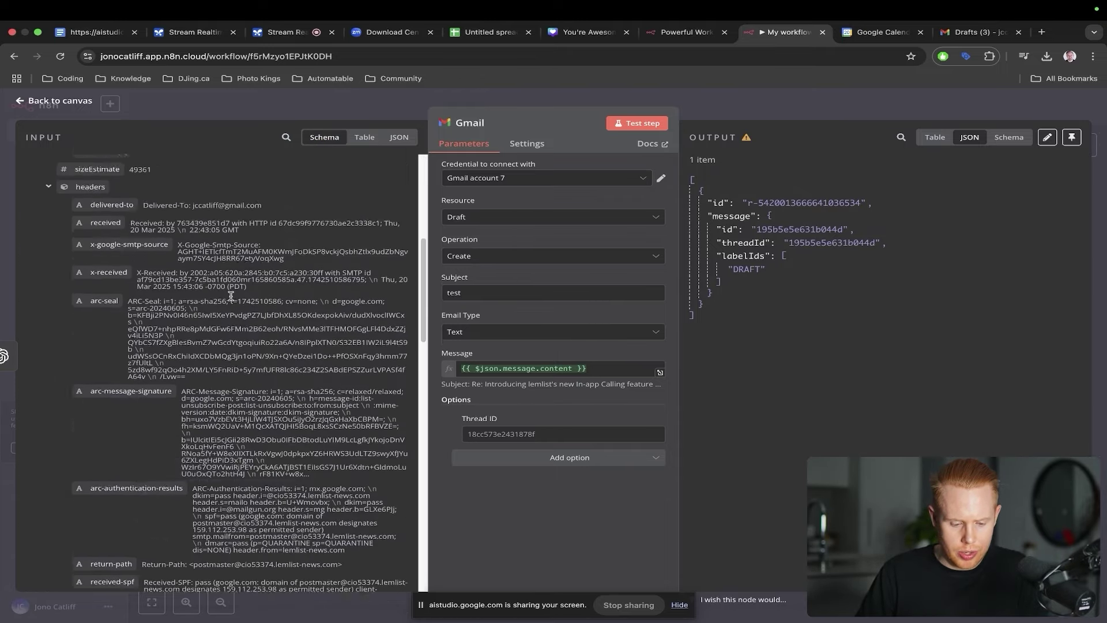
{"action": "scroll", "coordinate": [230, 299], "scroll_direction": "up", "scroll_amount": 8}
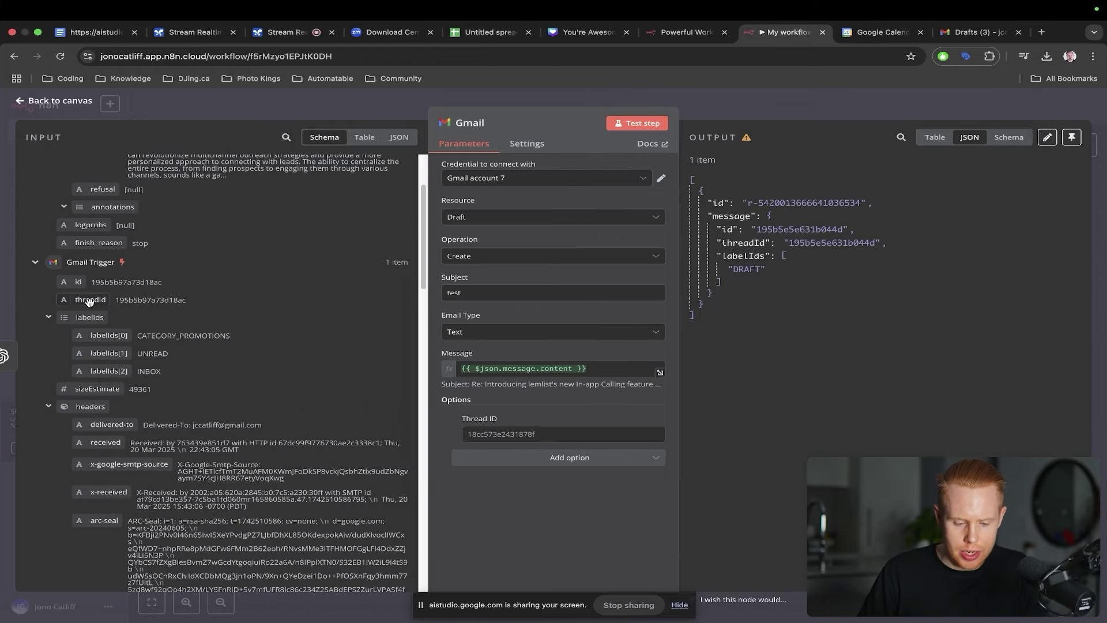
{"action": "left_click_drag", "start_coordinate": [88, 301], "coordinate": [468, 436]}
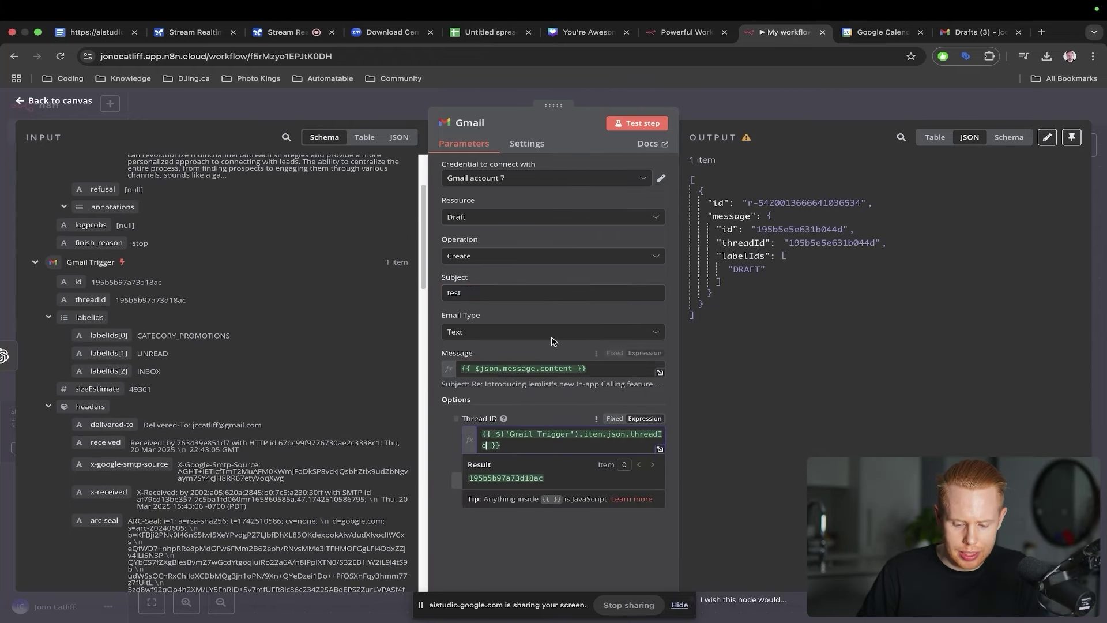
Test the Gmail draft node, switch to Gmail, reload the drafts, and open the draft reply in the lemlist email thread
{"action": "left_click", "coordinate": [636, 125]}
{"action": "key", "text": "super+9"}
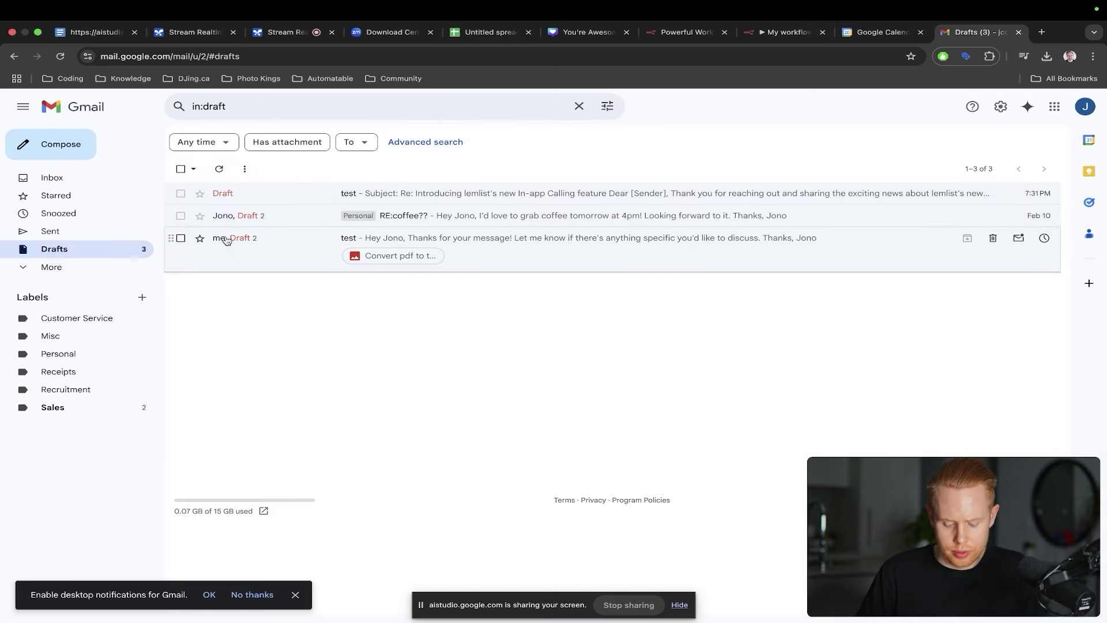
{"action": "key", "text": "super+r"}
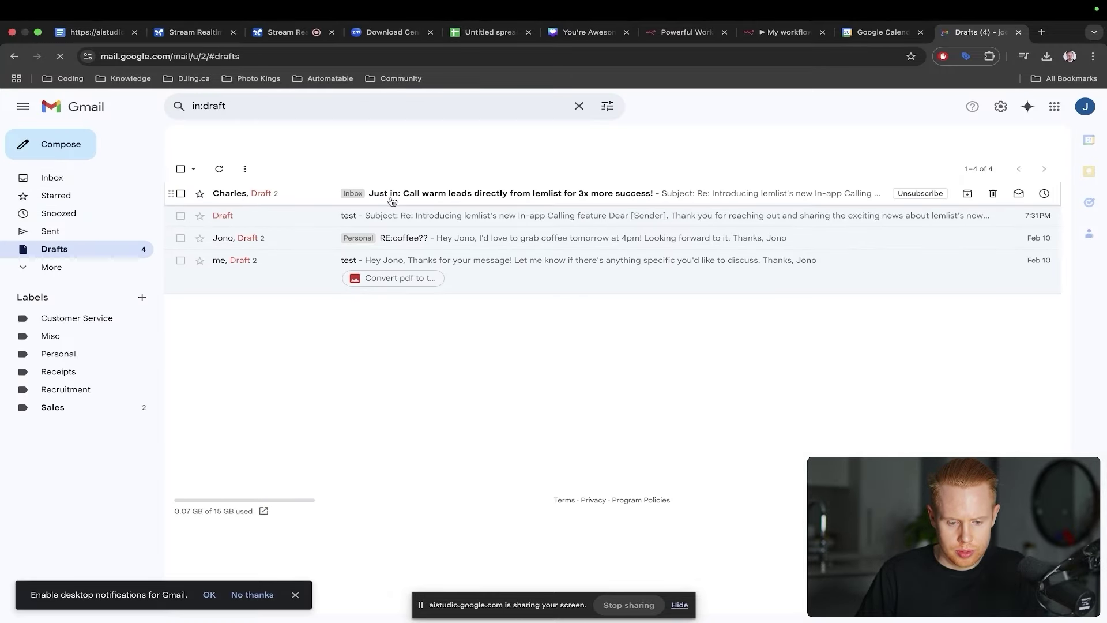
{"action": "left_click", "coordinate": [439, 215]}
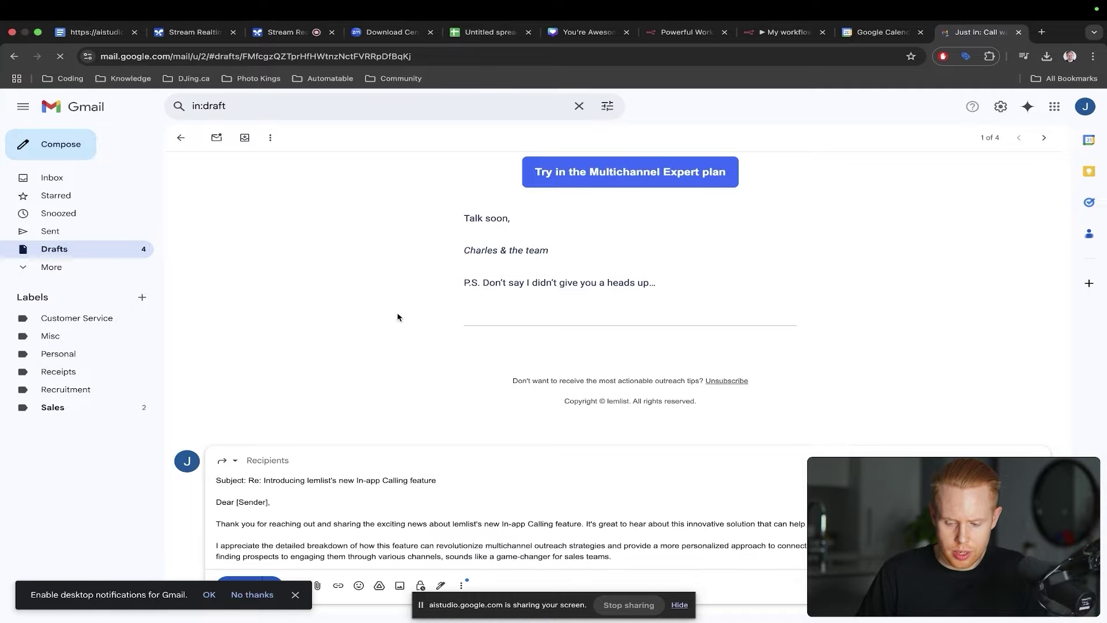